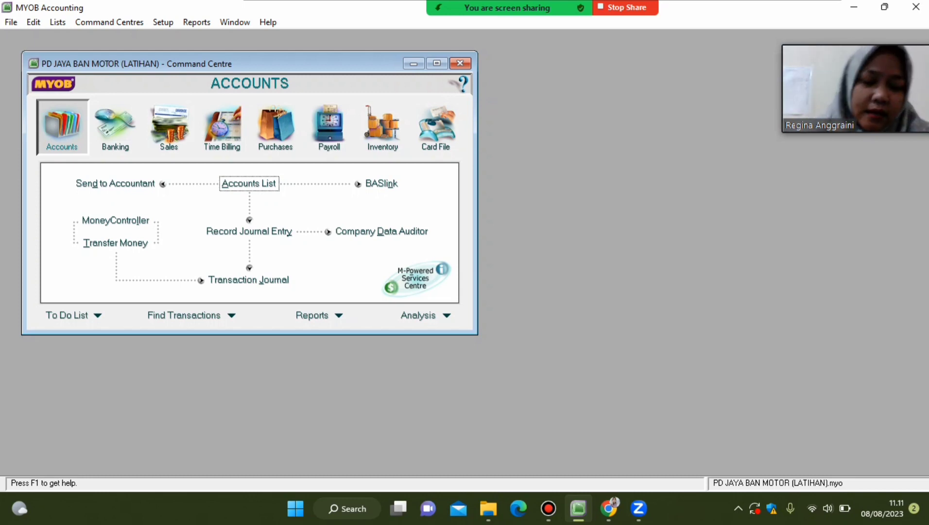
Open a new general journal entry in a maximized window and set its journal number to BM-01
mouse_move(548, 508)
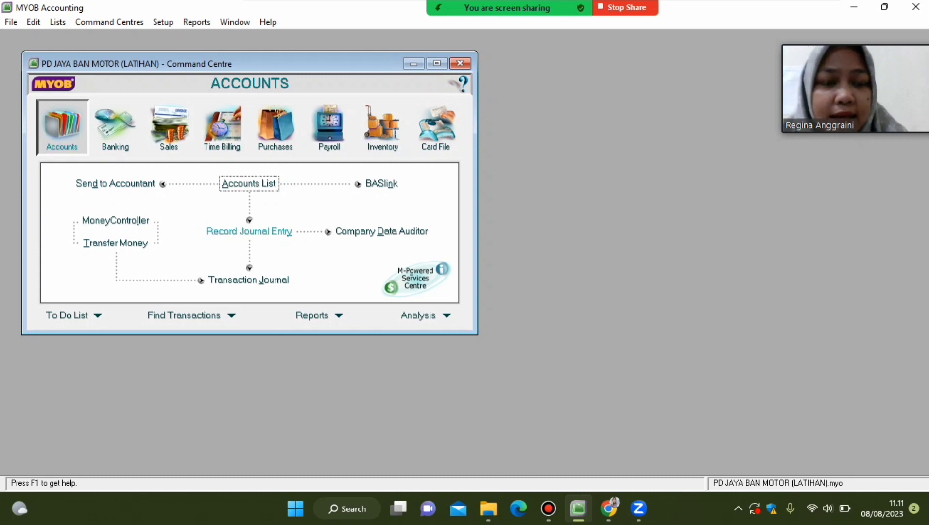
left_click(249, 231)
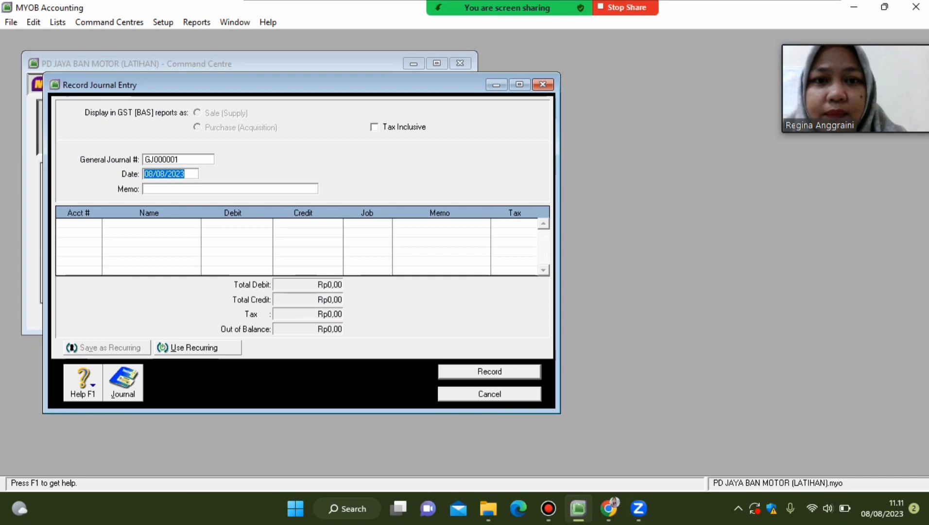
left_click(518, 84)
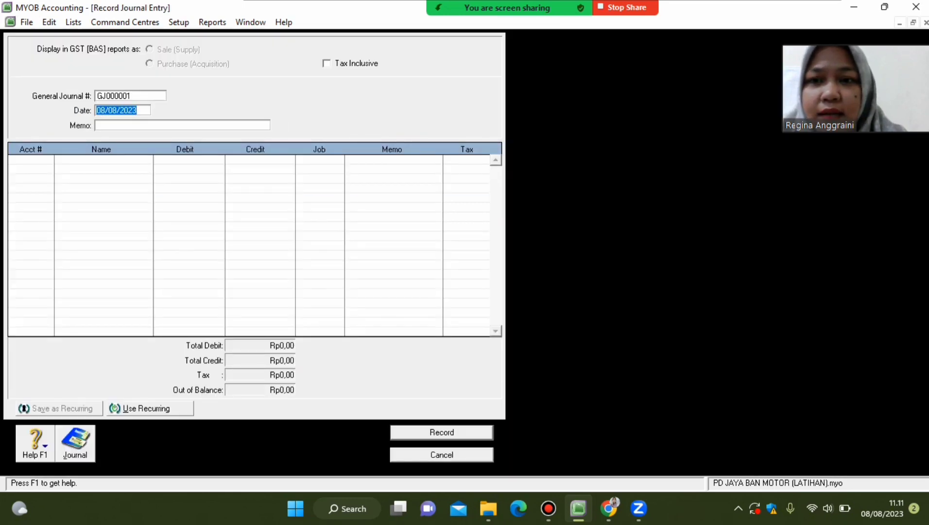
left_click(128, 96)
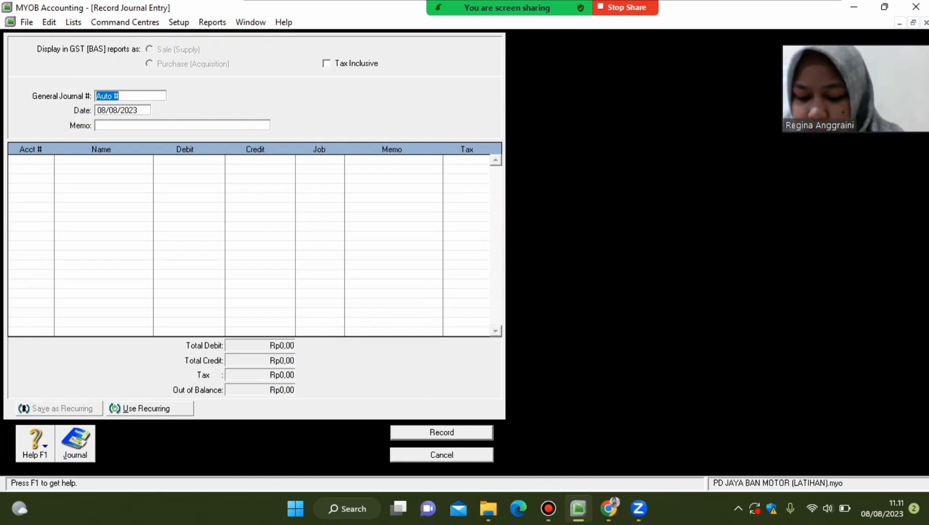
type("BM-")
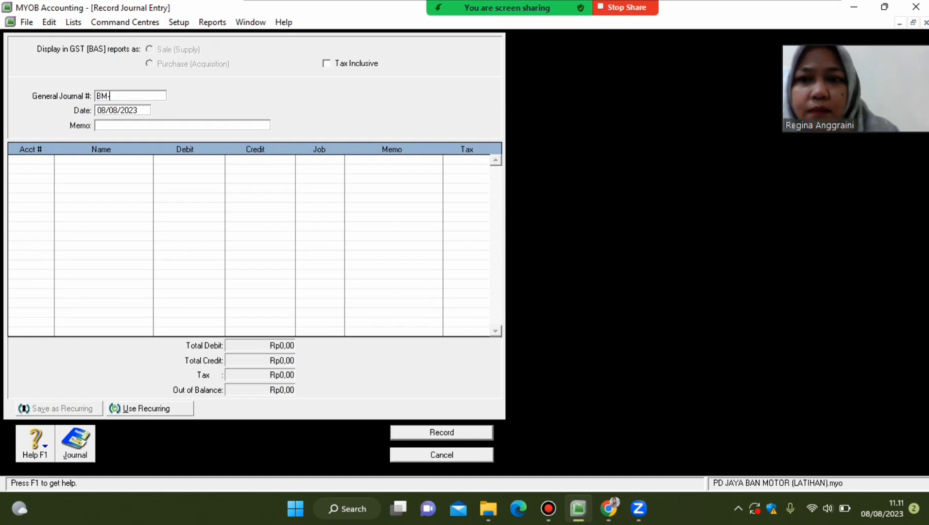
type("01")
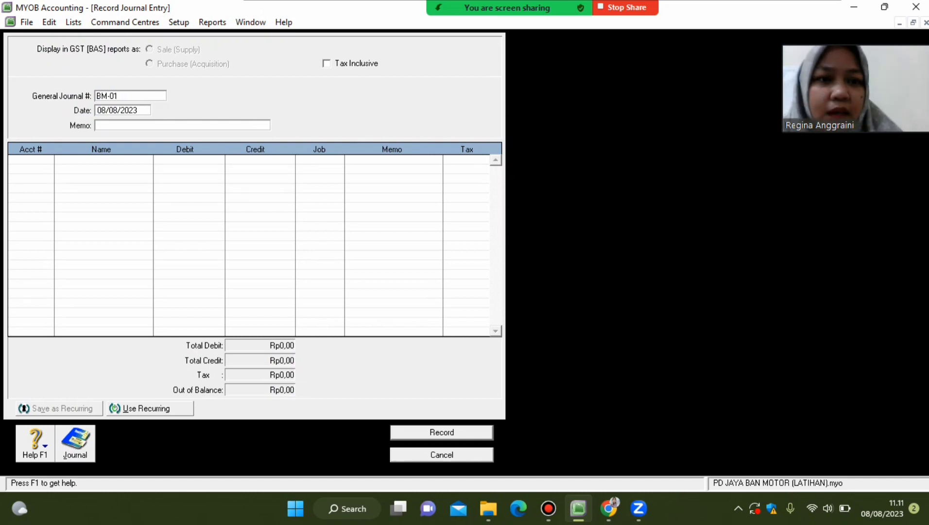
key("Tab")
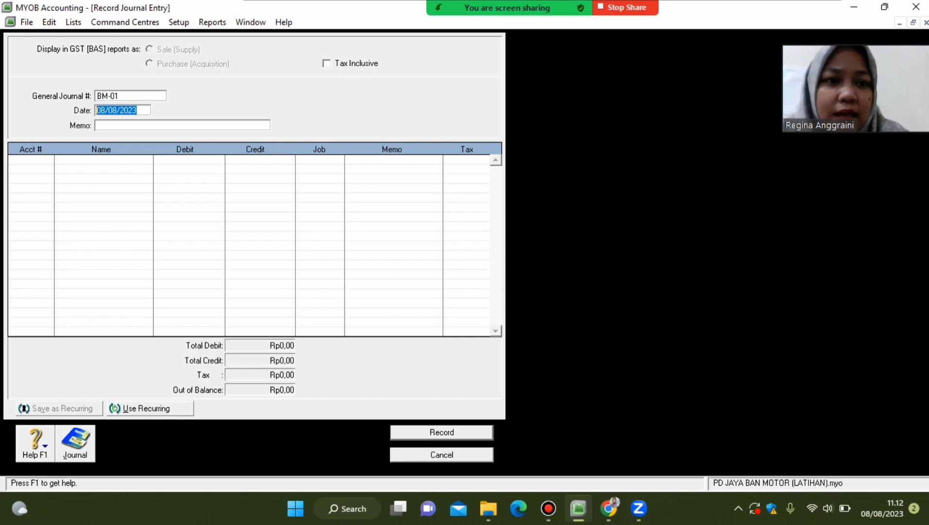
Date the journal entry 31/10/2018 and enter AJP 1 as its memo
key("BackSpace")
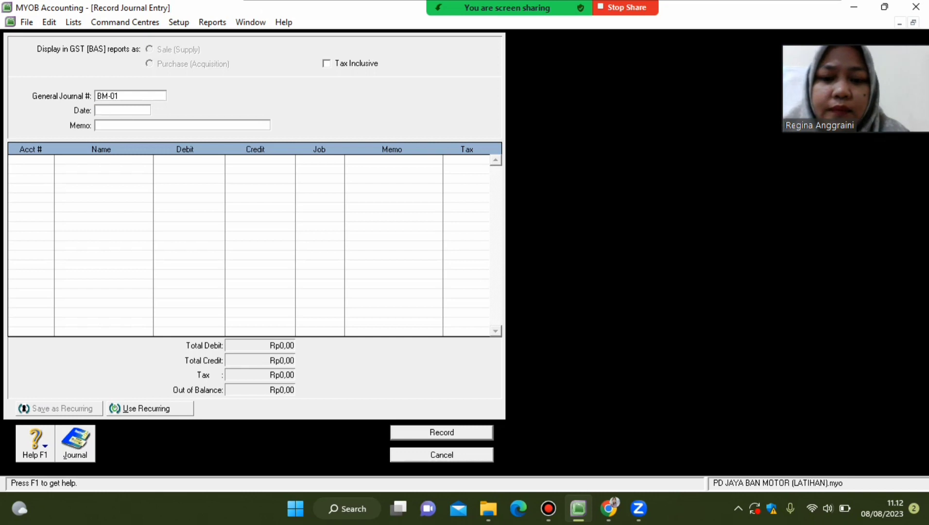
type("1")
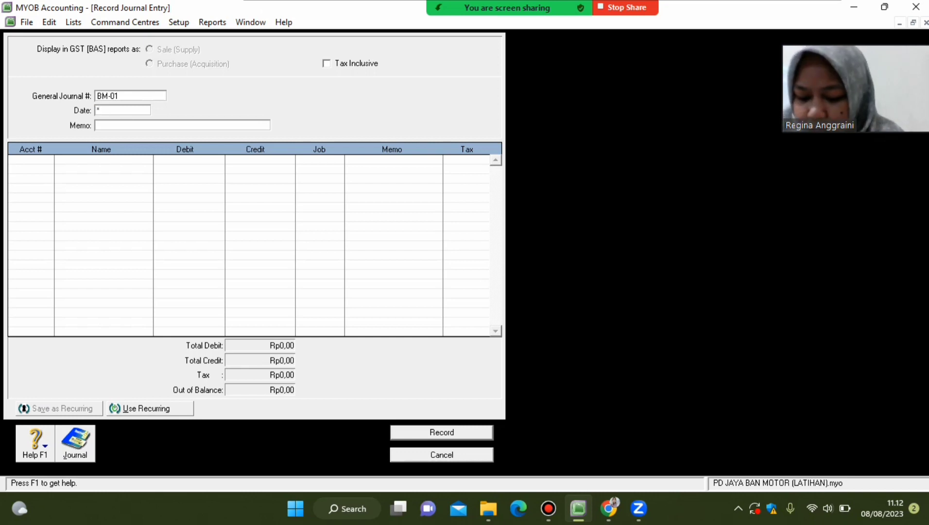
type("31/")
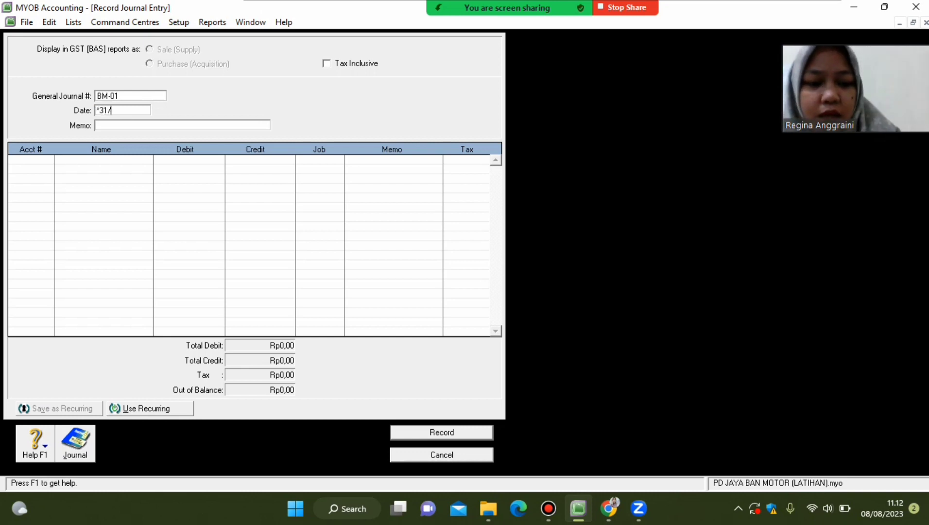
type("10/")
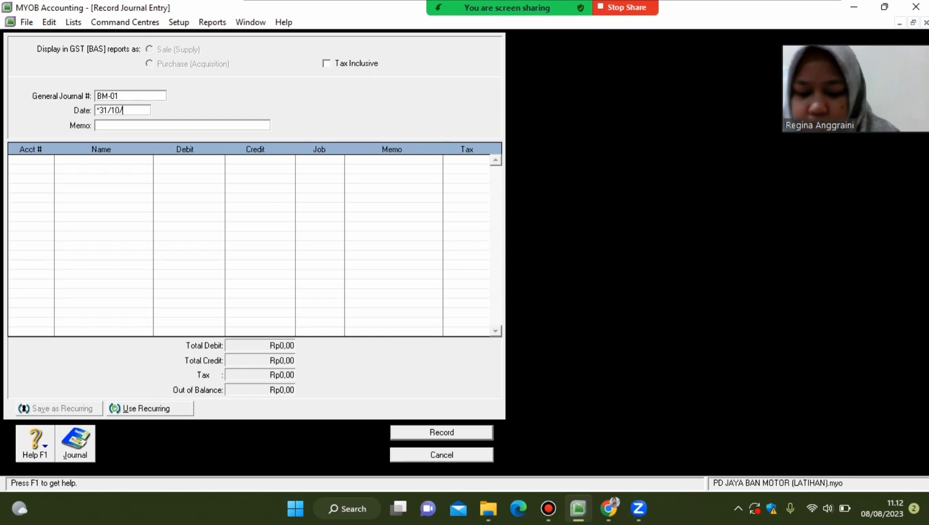
type("2018")
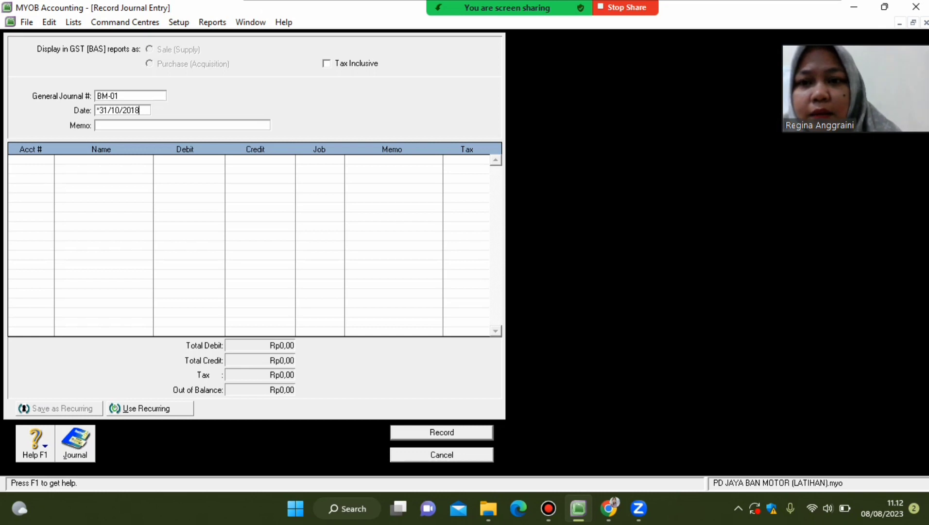
left_click(96, 125)
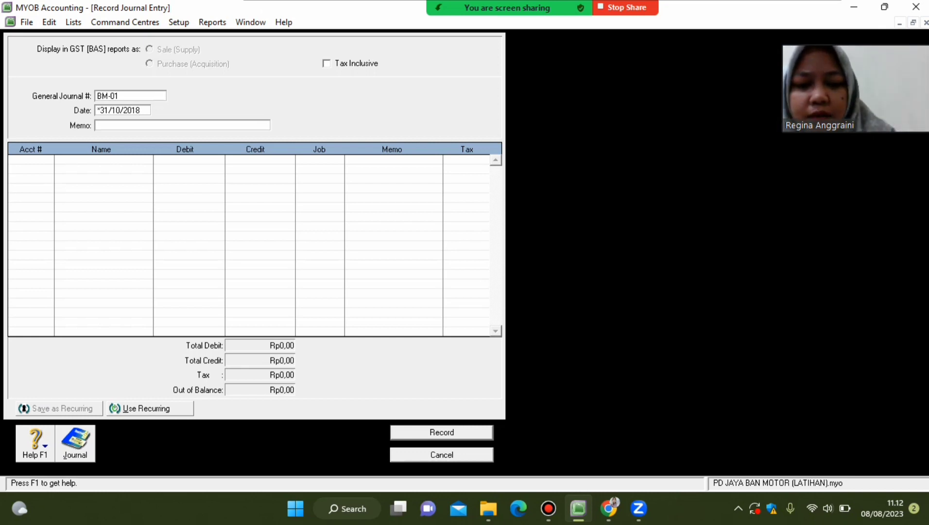
type("AJP 1")
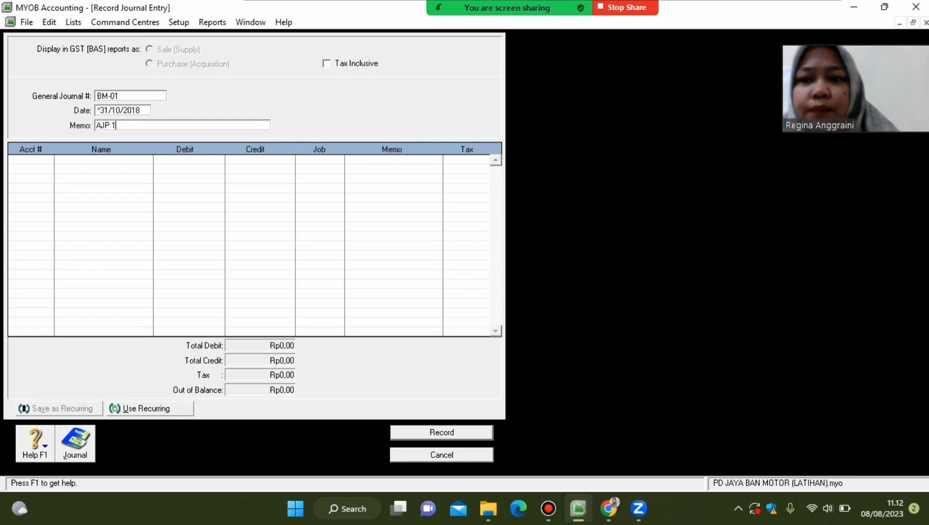
Add ledger accounts 1-1101 CASH IN BANK and 9-2000 ADM BANK EXP as the first two journal lines
left_click(30, 159)
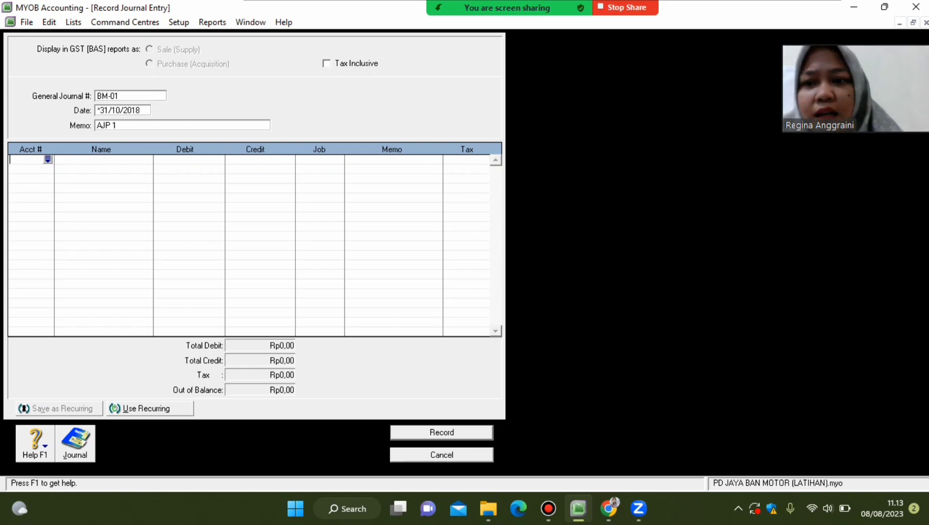
key("Tab")
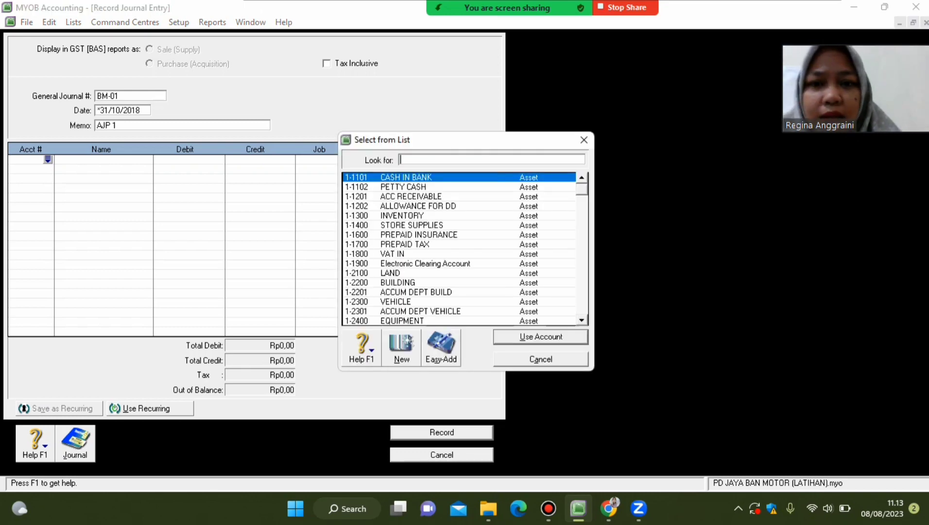
key("Return")
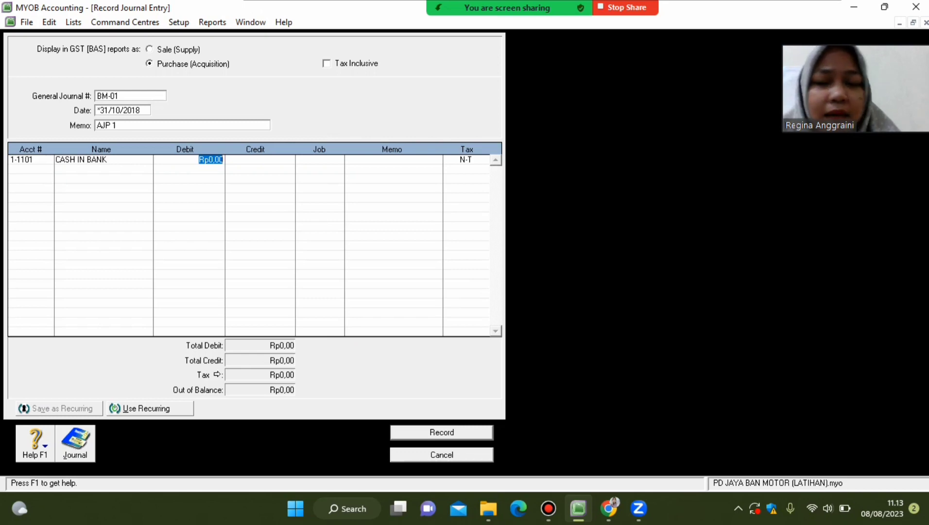
left_click(30, 168)
key("Tab")
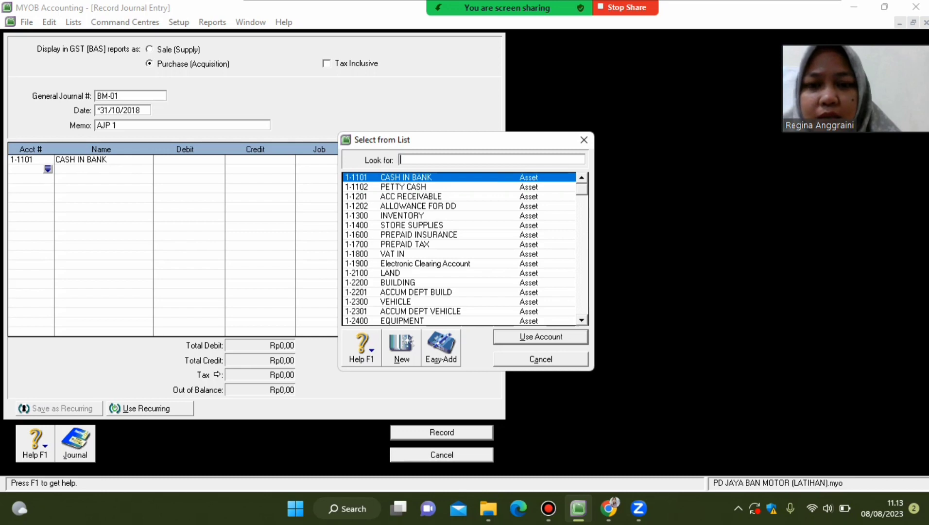
type("9")
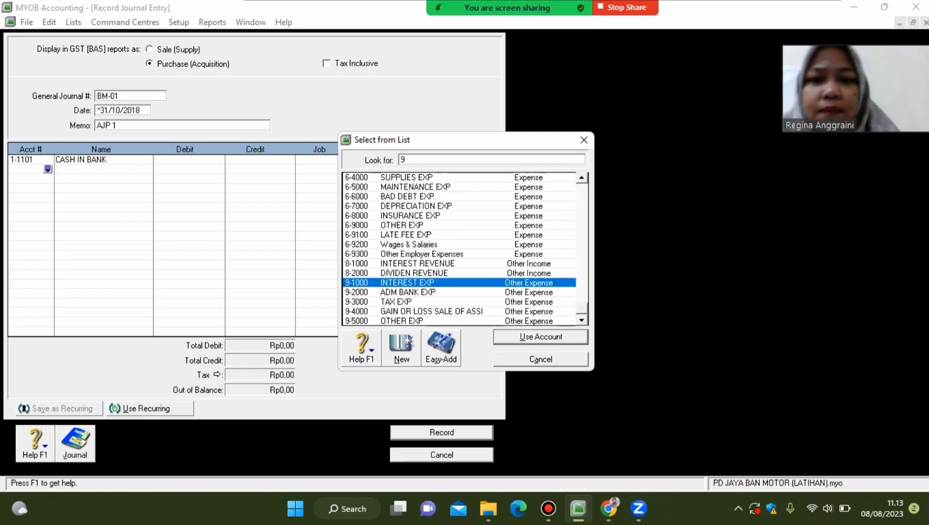
type("-2000")
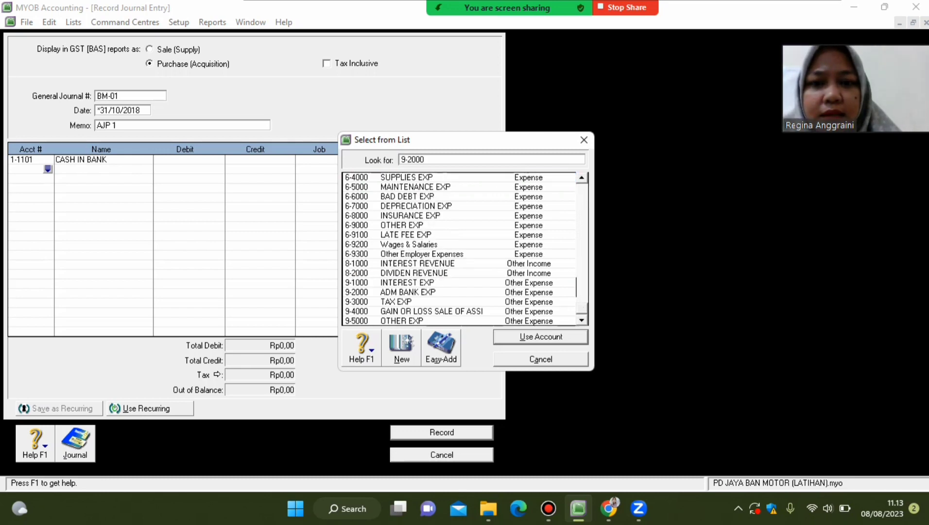
key("Return")
Add ledger account 8-1000 INTEREST REVENUE as the third journal line
left_click(27, 179)
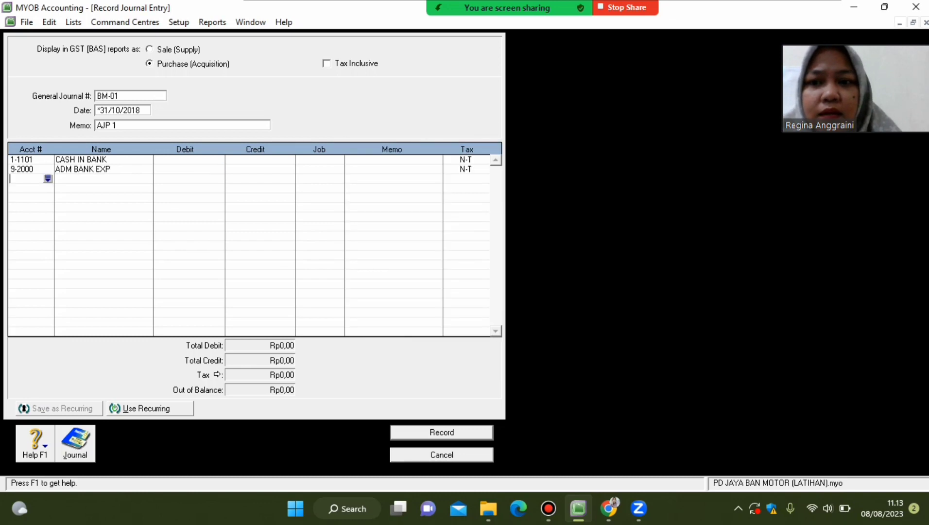
key("Return")
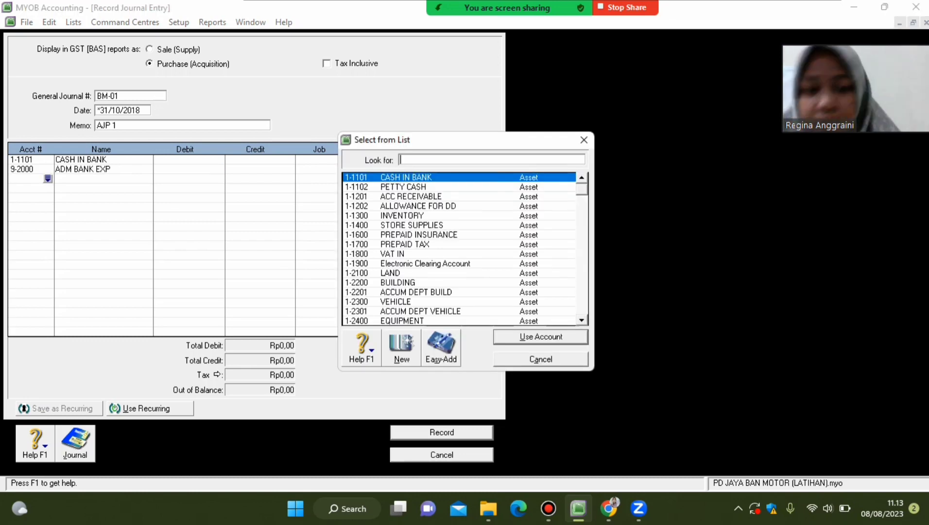
type("8")
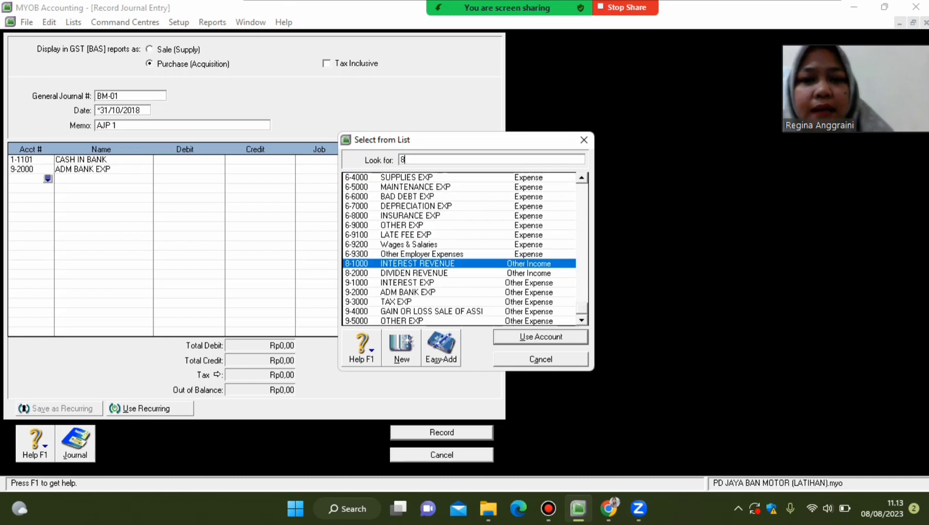
type("-1000")
key("Return")
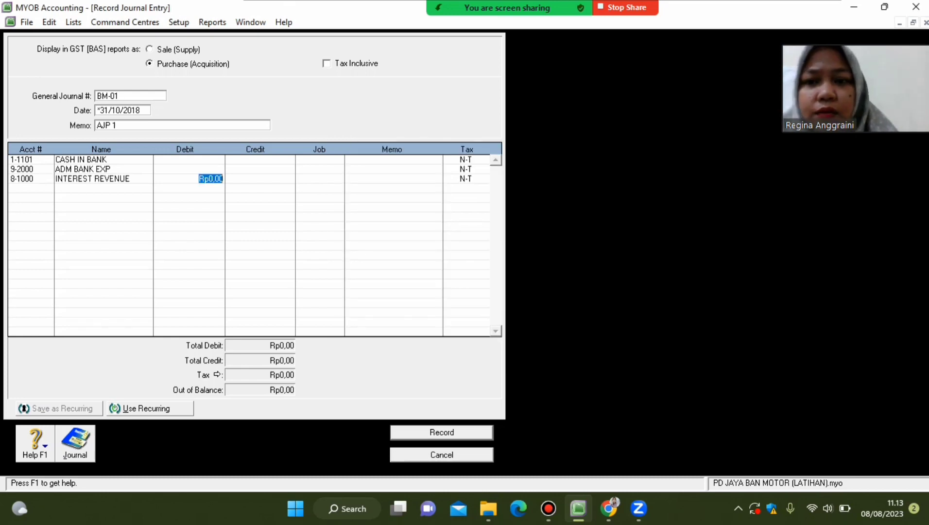
Enter a debit of 50000 for ADM BANK EXP and a credit of 400000 for INTEREST REVENUE
key("Up")
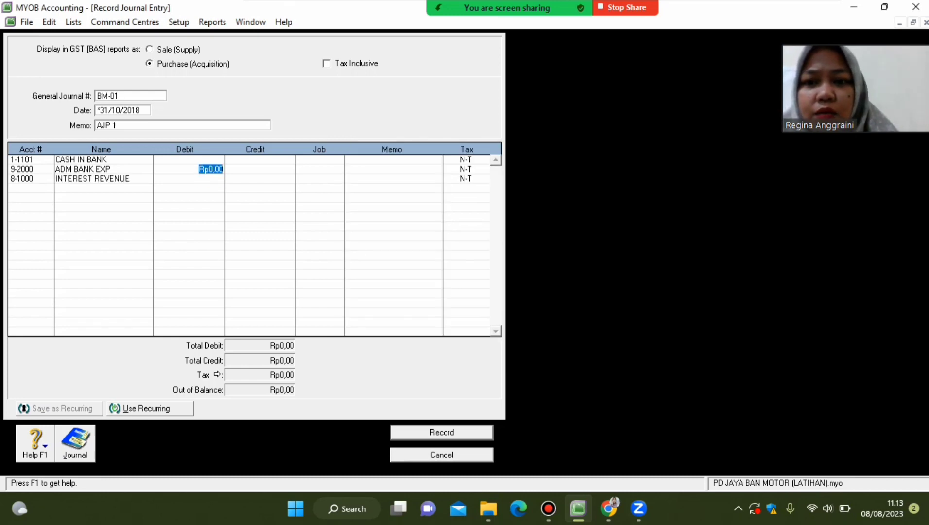
key("Tab")
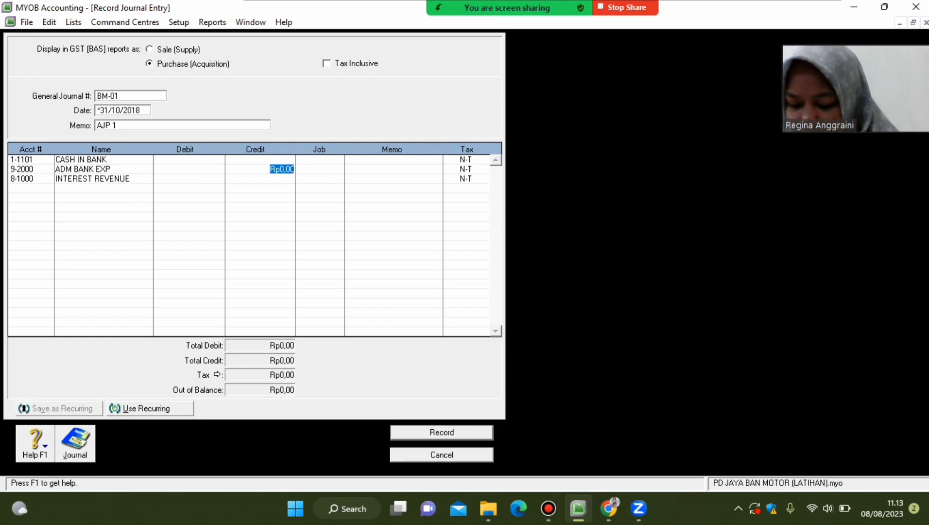
key("shift+Tab")
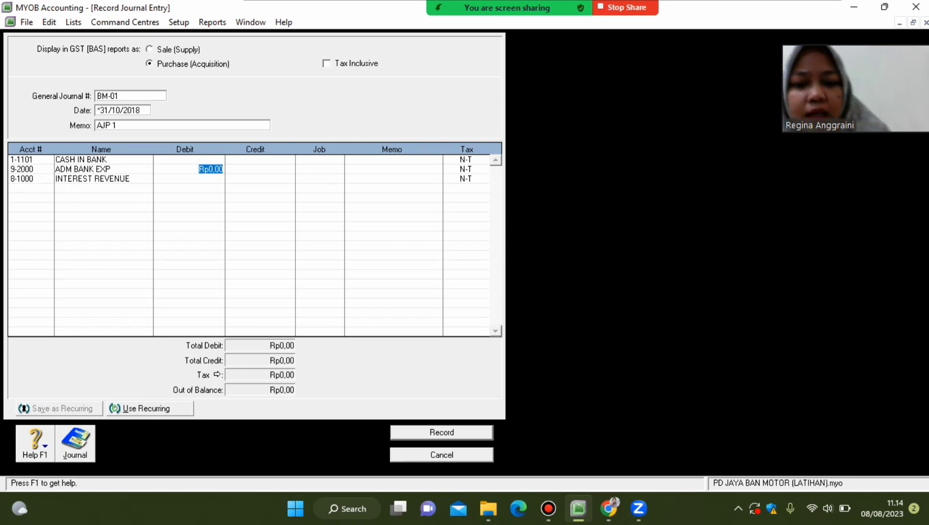
type("50000")
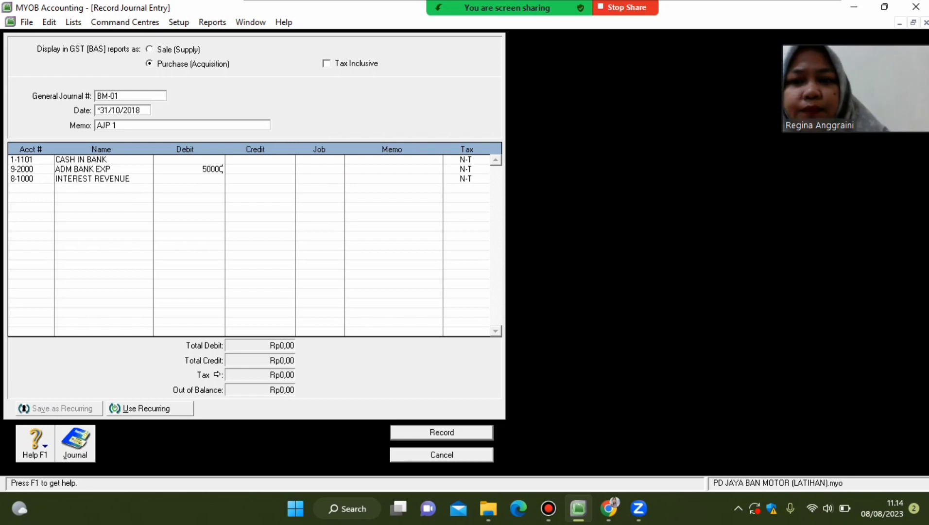
key("Return")
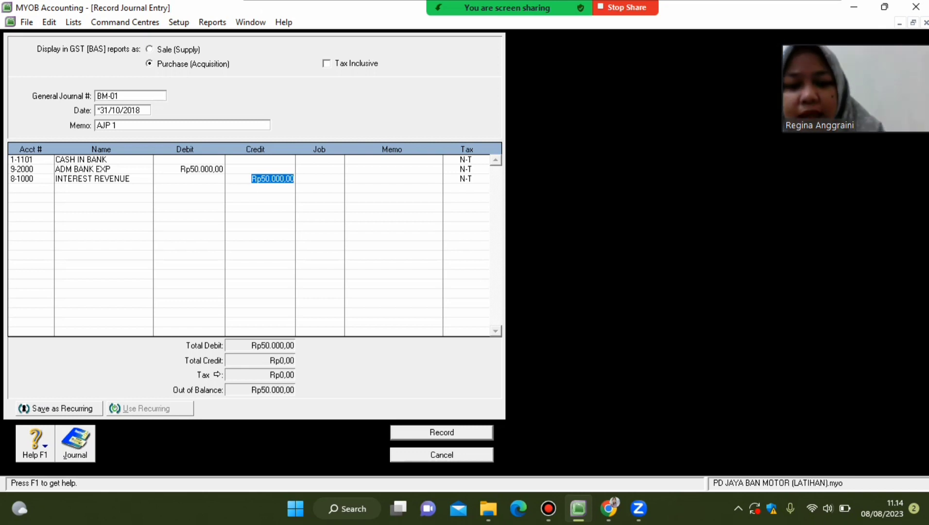
type("400000")
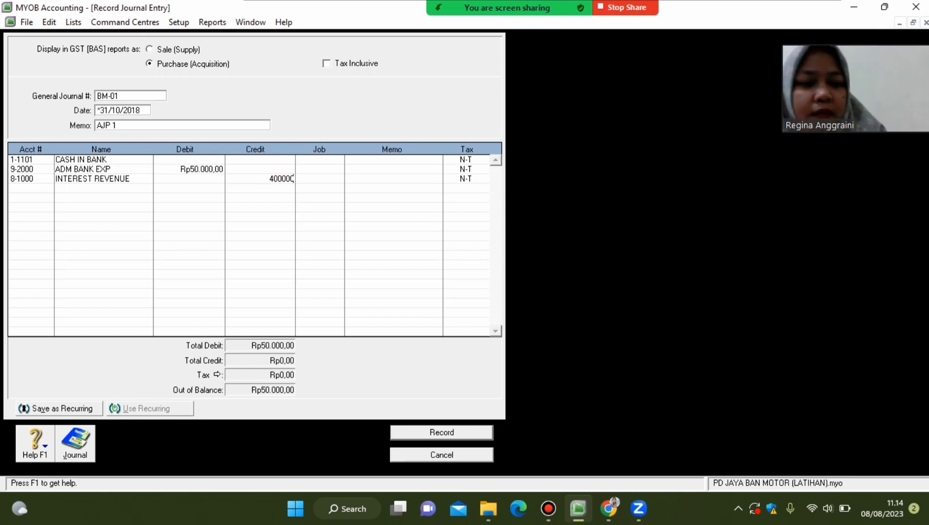
key("Return")
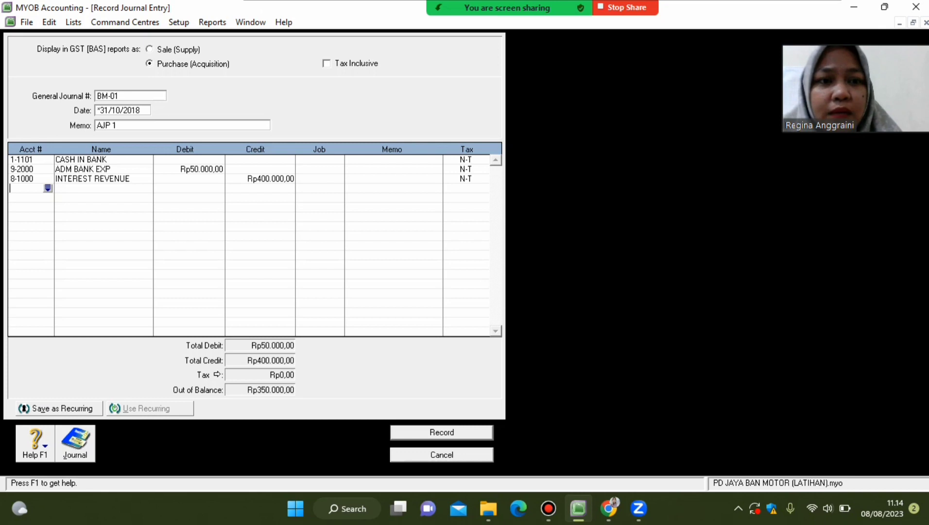
Debit CASH IN BANK with the balancing amount of Rp350.000,00, and review the transaction recap before returning to the entry
left_click(199, 159)
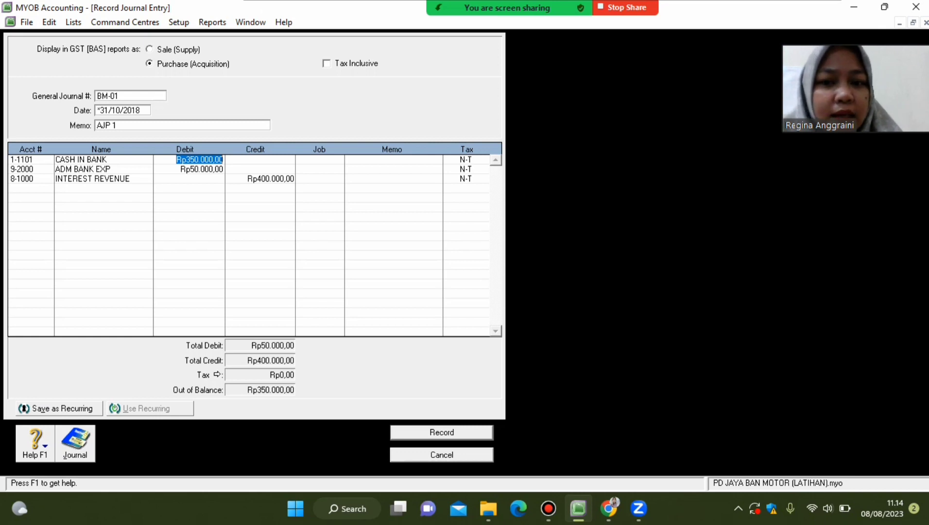
left_click(20, 168)
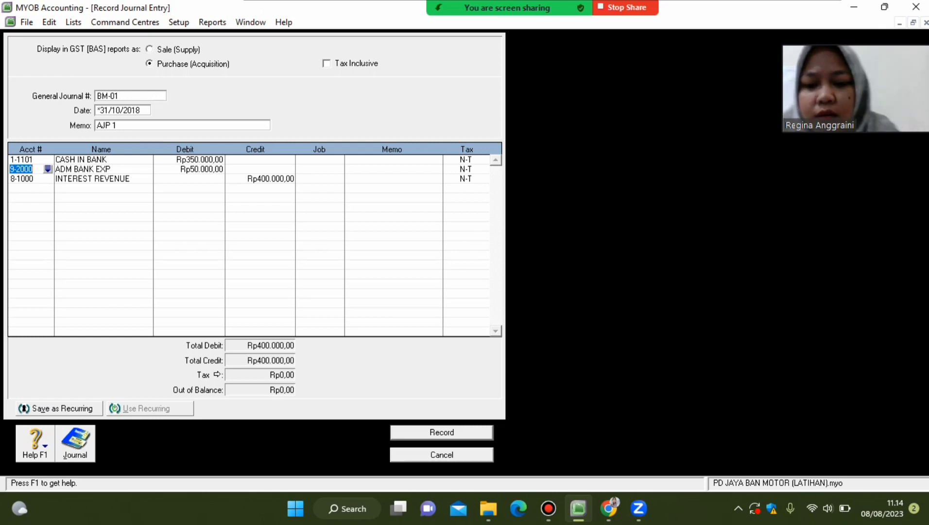
key("ctrl+r")
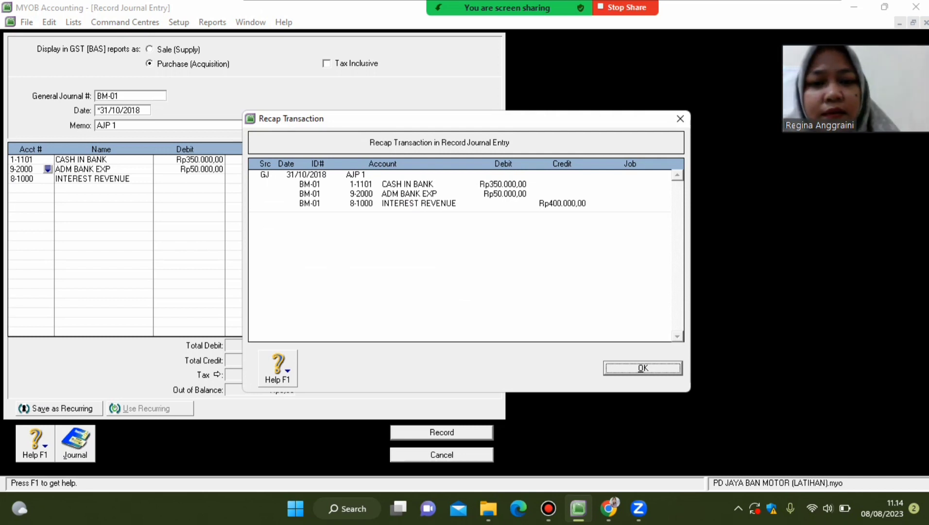
key("Return")
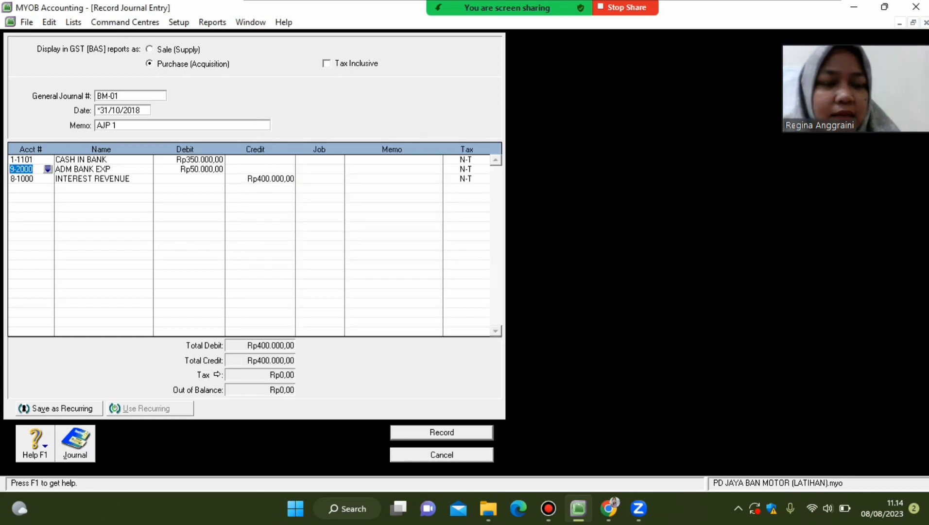
Record the balanced BM-01 journal entry and return to the Accounts command centre
key("Return")
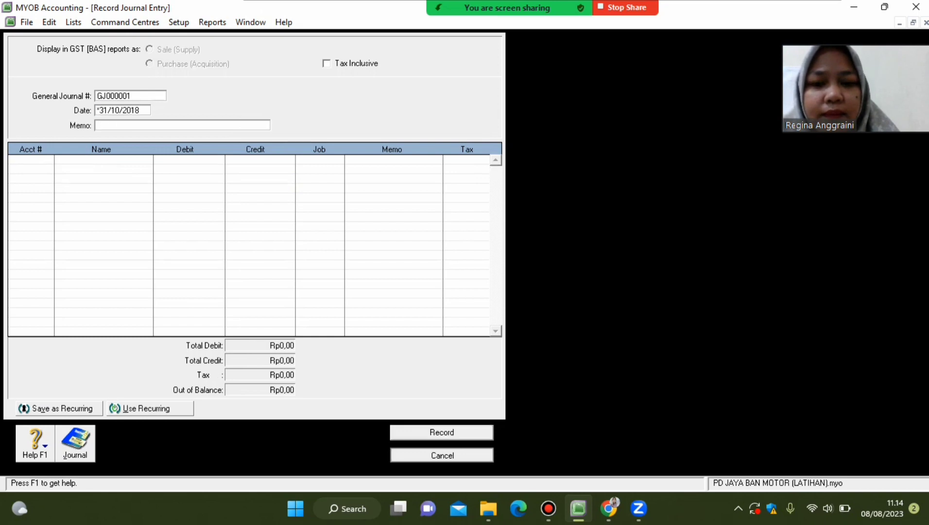
key("Escape")
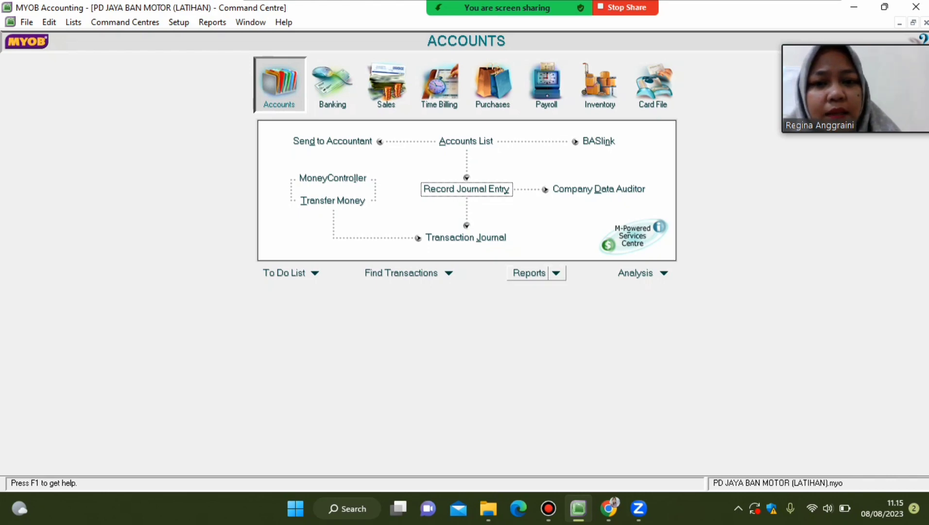
Display the Trial Balance report for October of This Year (FY 2018), review the account balances, and close the report
left_click(556, 272)
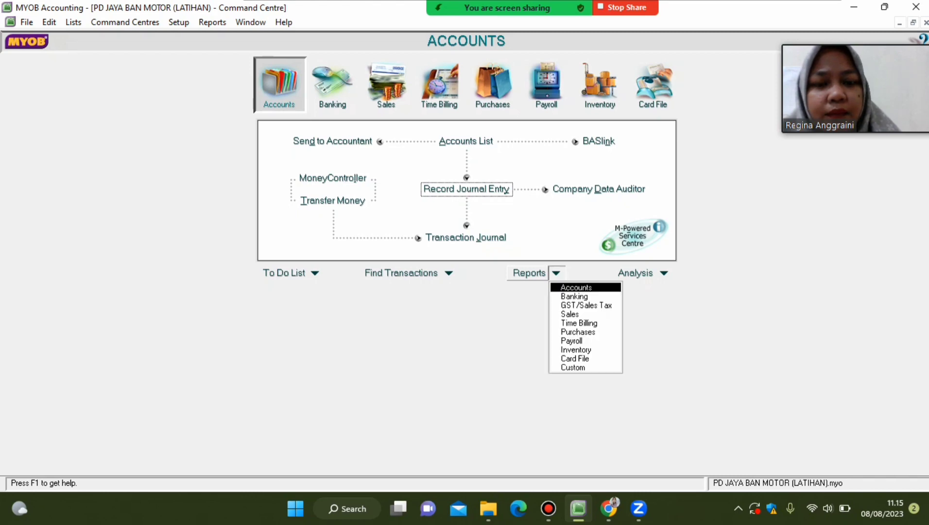
key("Return")
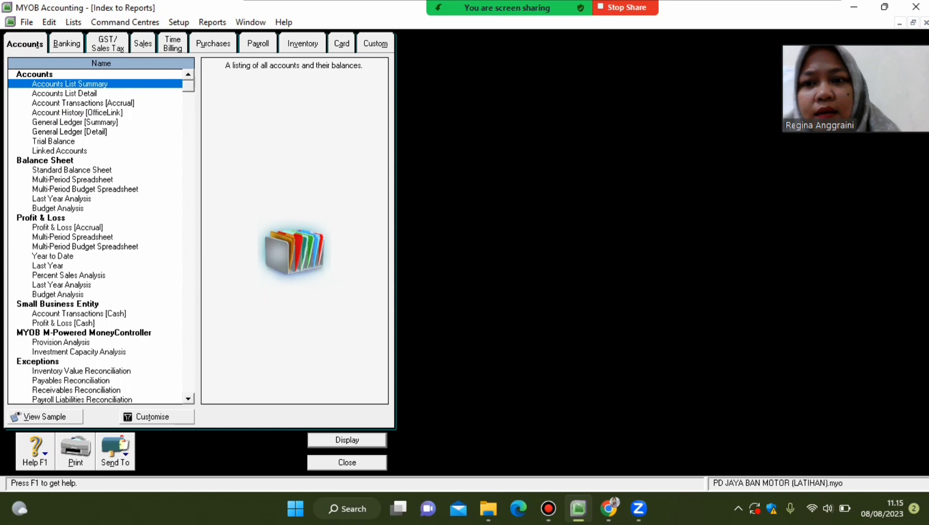
double_click(53, 141)
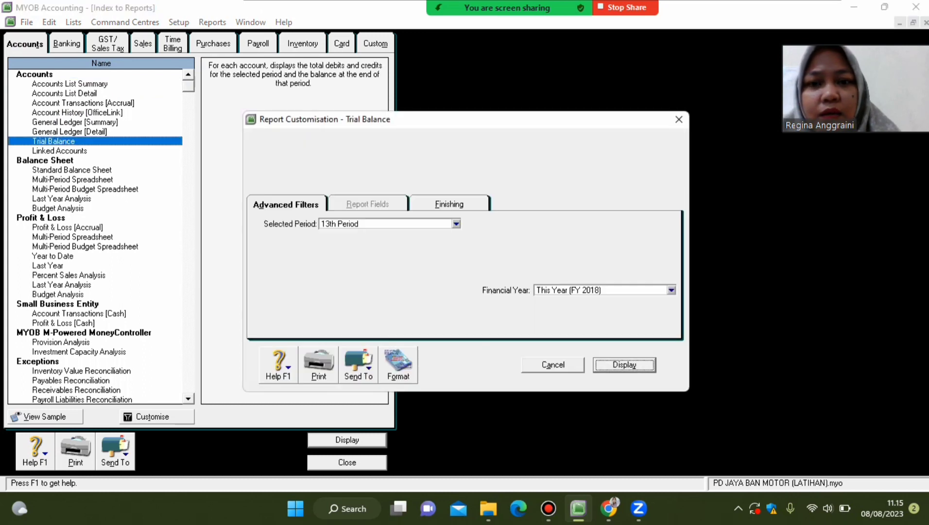
left_click(455, 224)
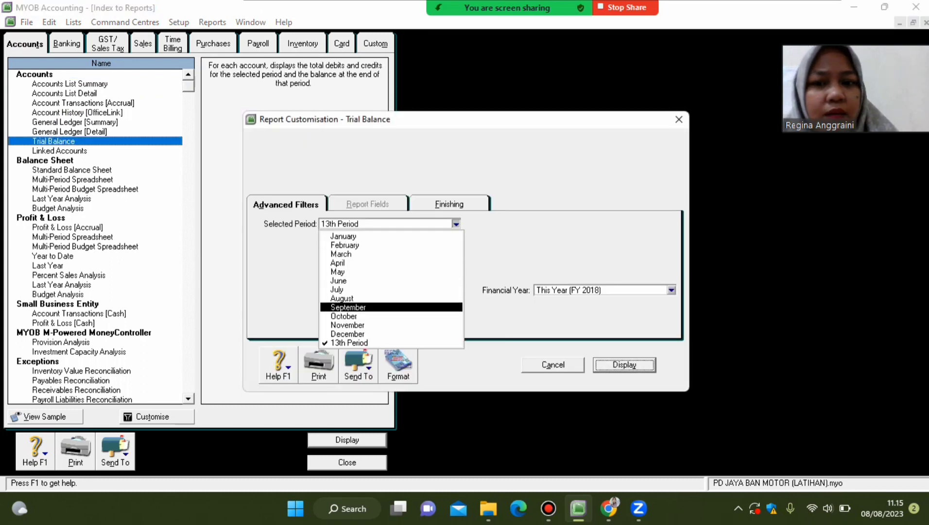
left_click(391, 316)
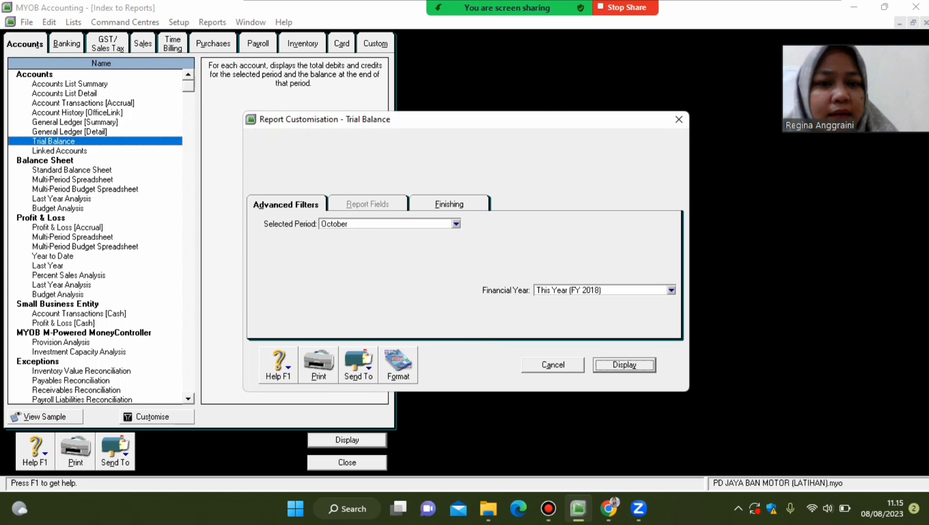
key("Return")
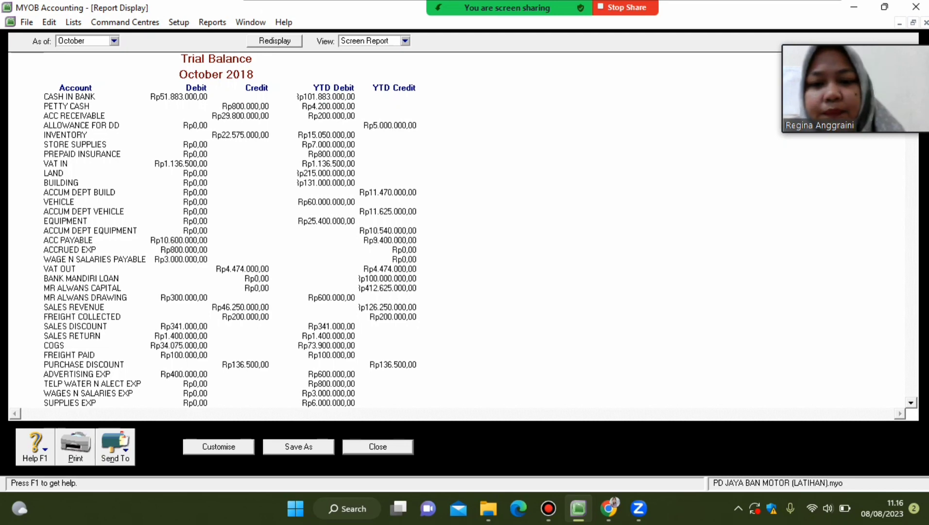
key("Escape")
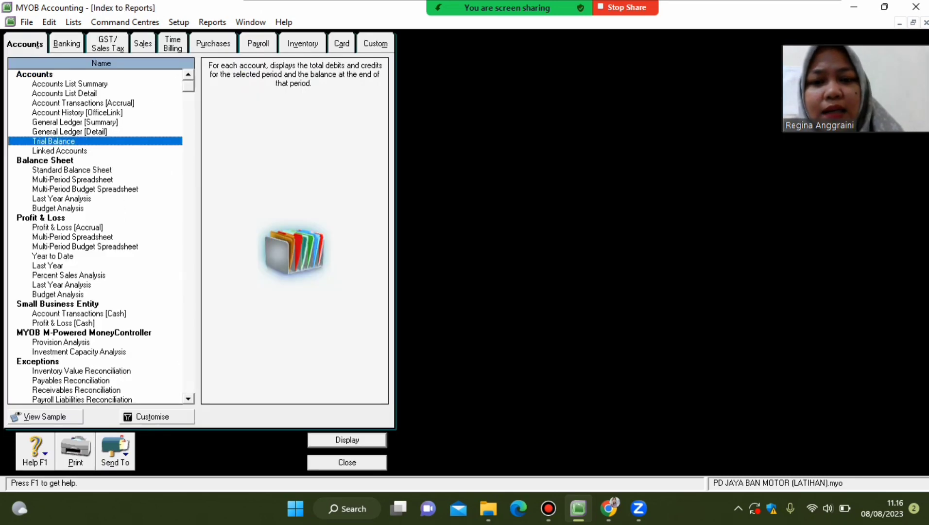
key("Escape")
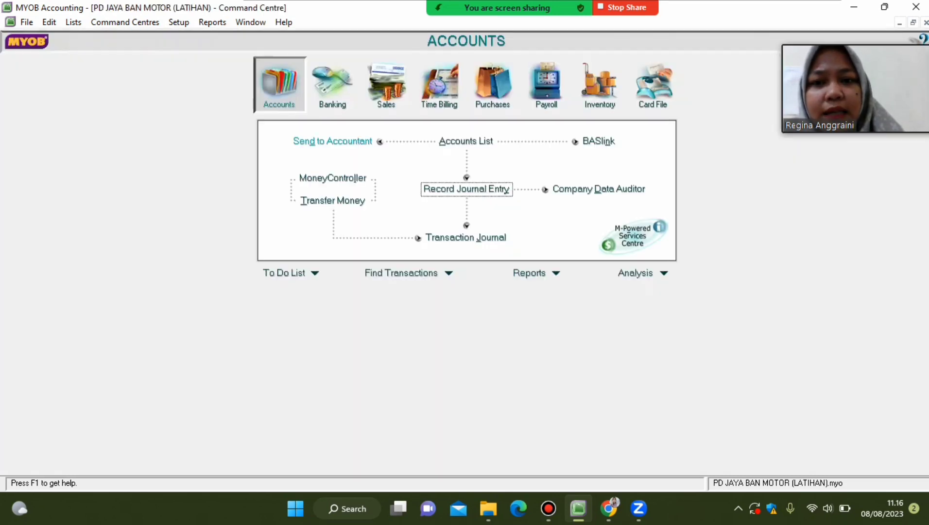
Start a new journal entry numbered BM-02 with the memo AJP 2
key("Return")
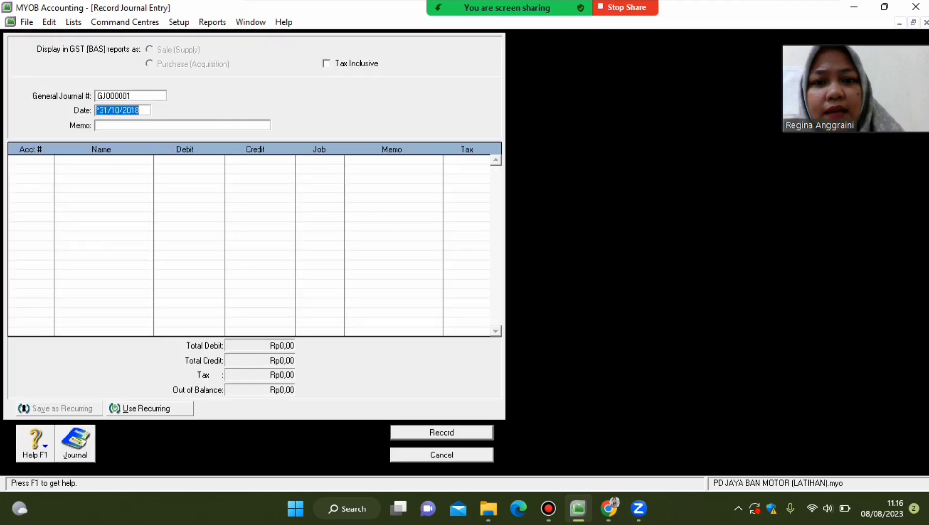
key("shift+Tab")
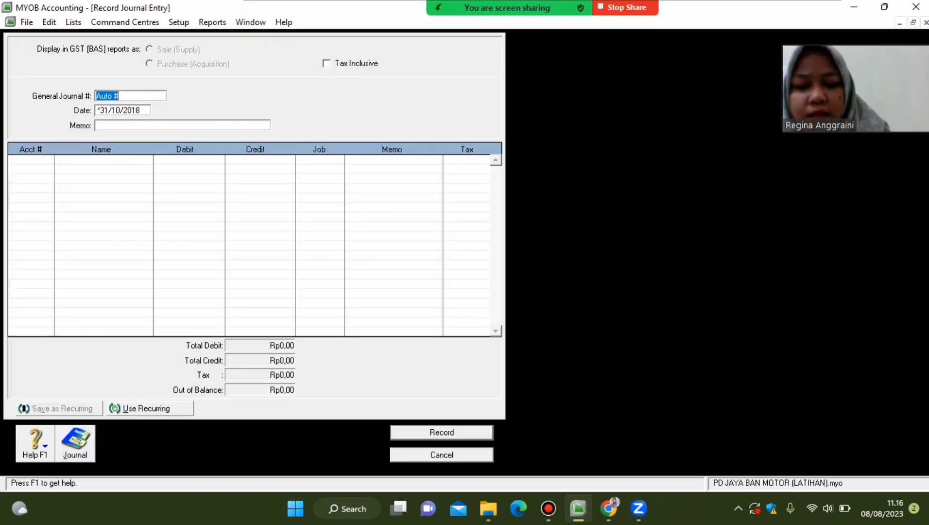
type("BM-02")
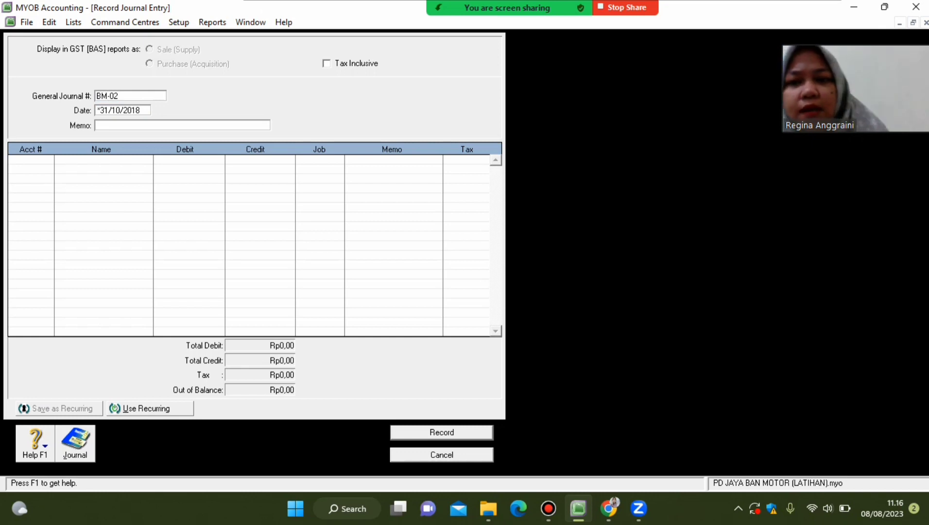
left_click(97, 125)
type("AJP2")
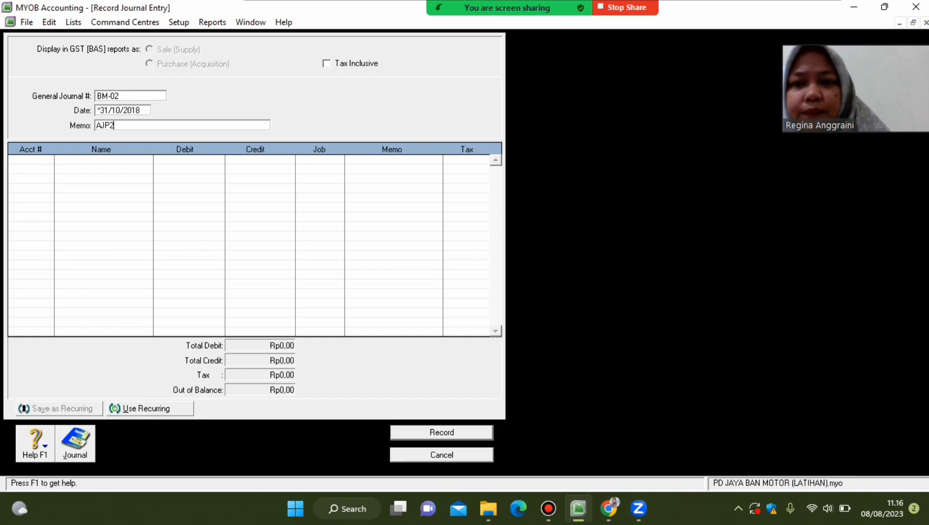
key("BackSpace")
type("2")
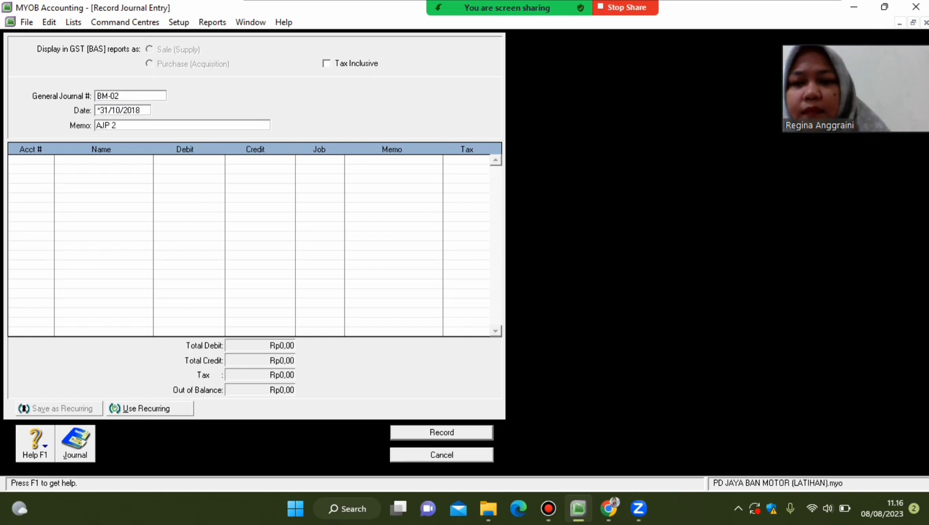
Add ledger accounts 6-4000 SUPPLIES EXP and 1-1400 STORE SUPPLIES as the two journal lines
key("Tab")
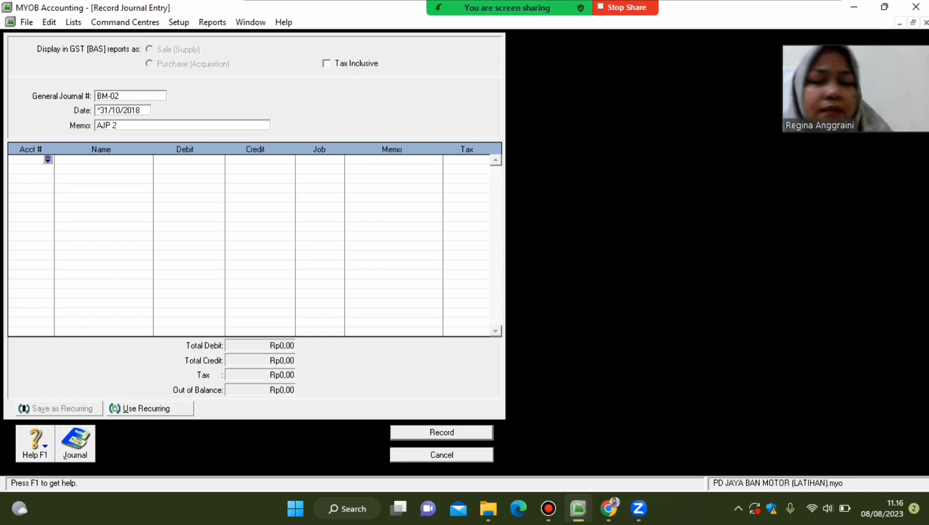
key("Tab")
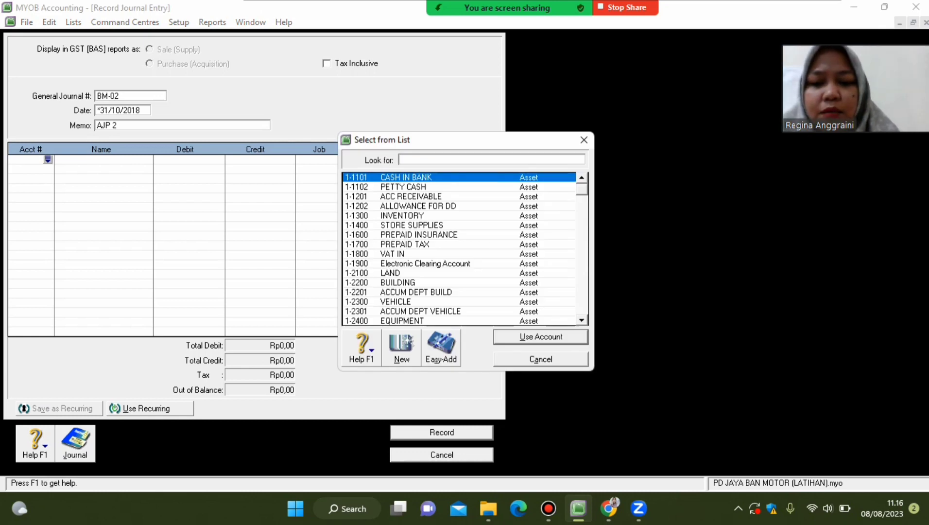
type("6")
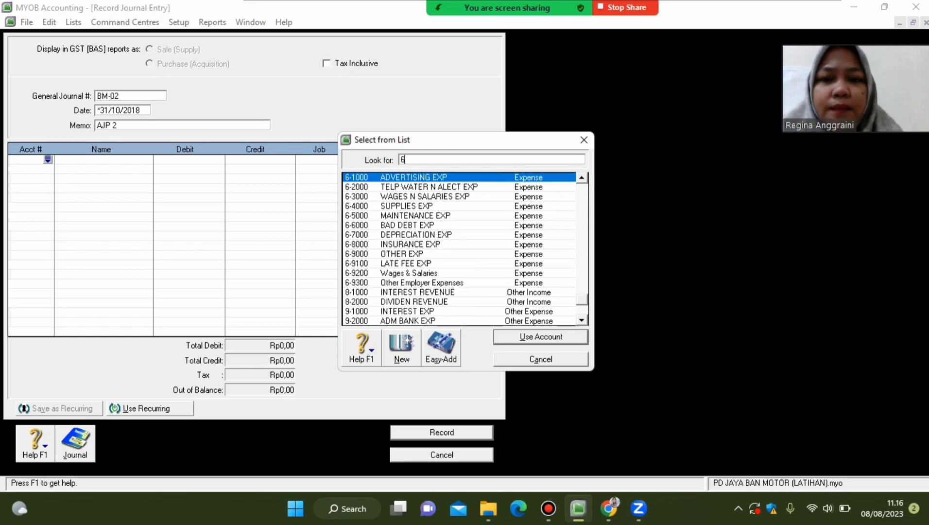
double_click(406, 206)
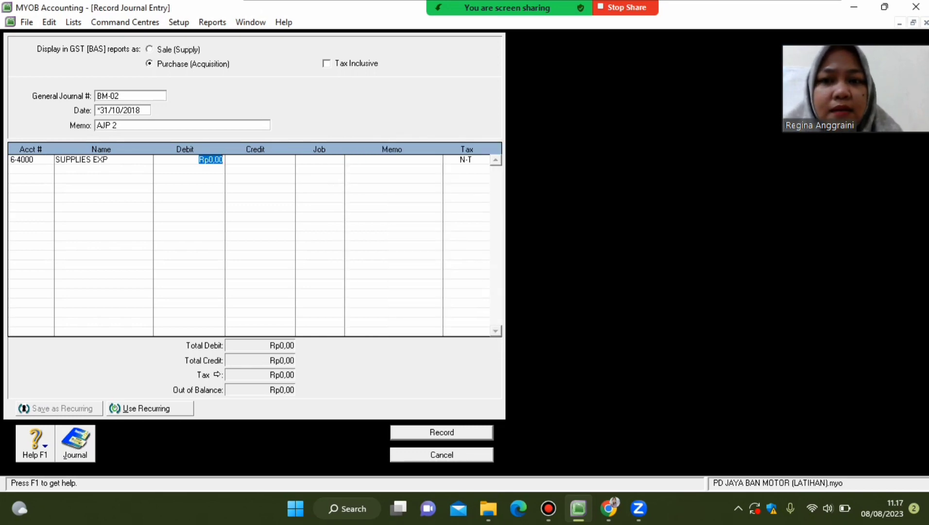
left_click(28, 169)
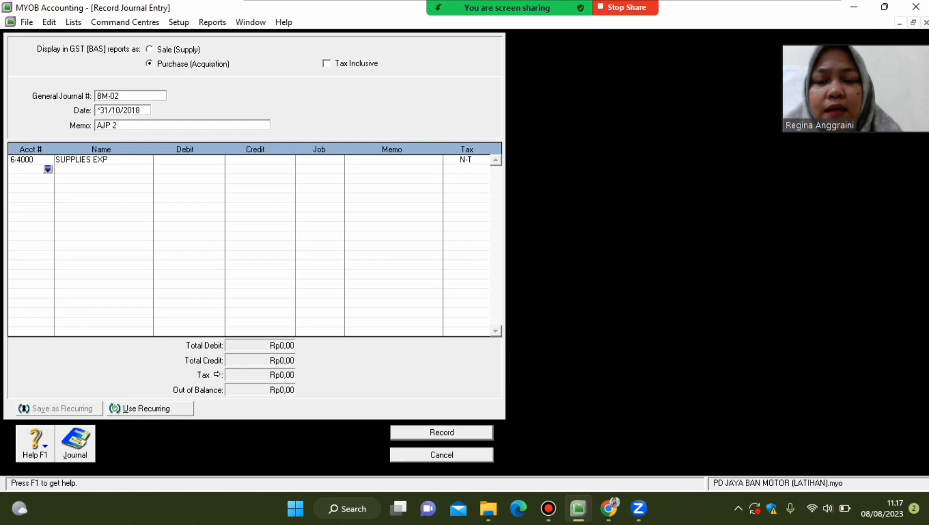
key("Tab")
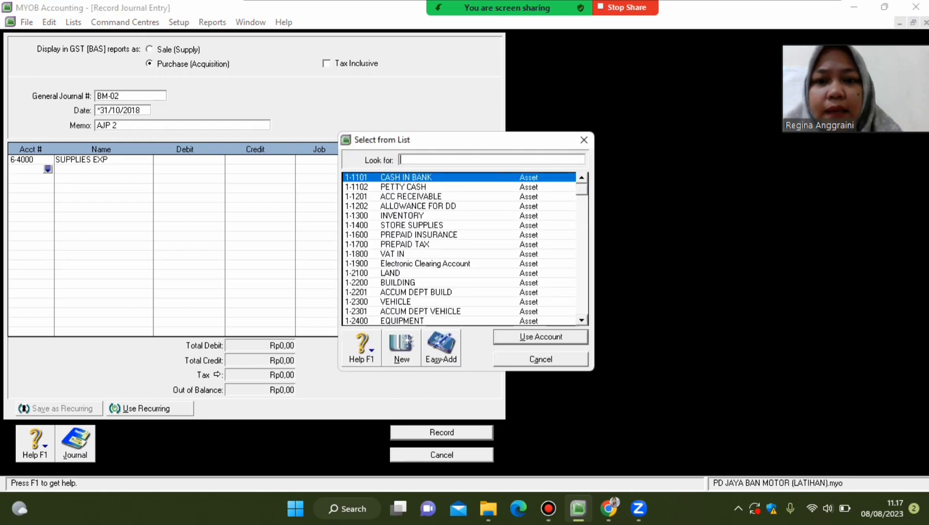
type("11400")
key("Return")
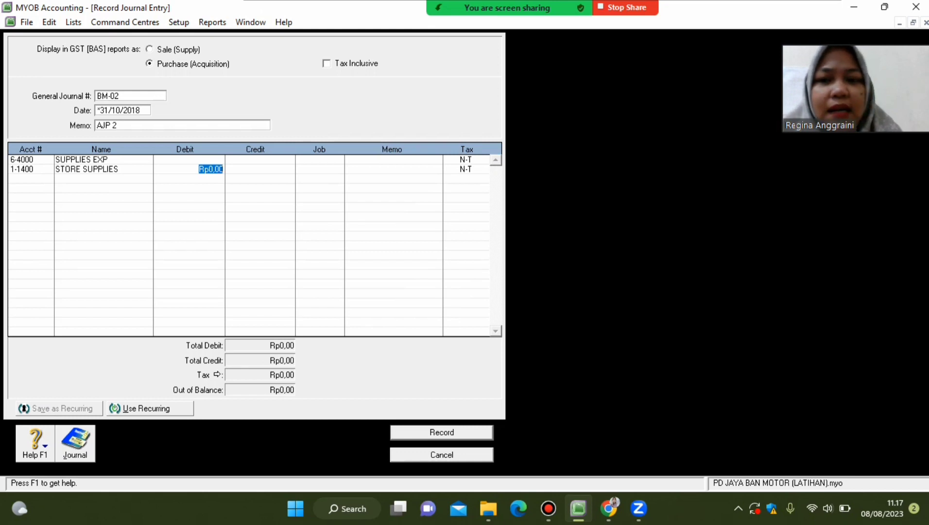
Debit SUPPLIES EXP and credit STORE SUPPLIES with 1000000 each, record the BM-02 entry, and close the journal form
left_click(211, 159)
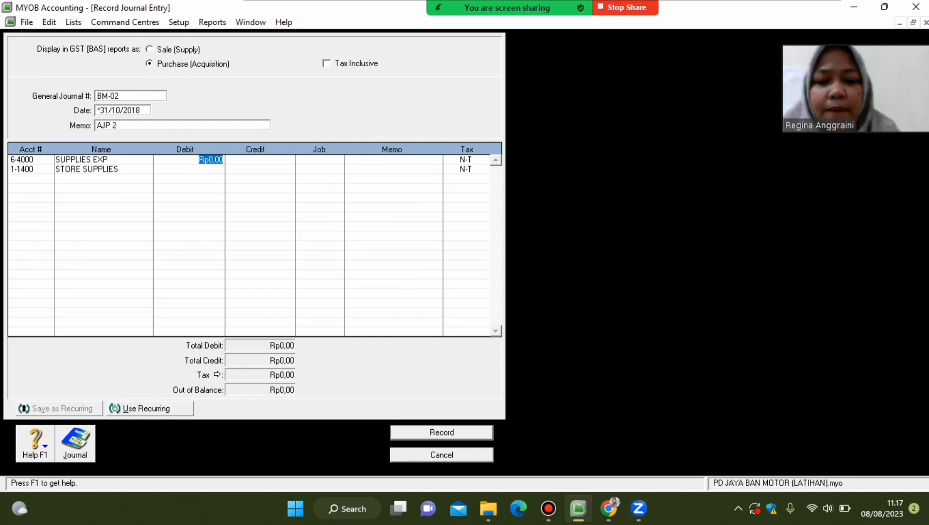
type("1000000")
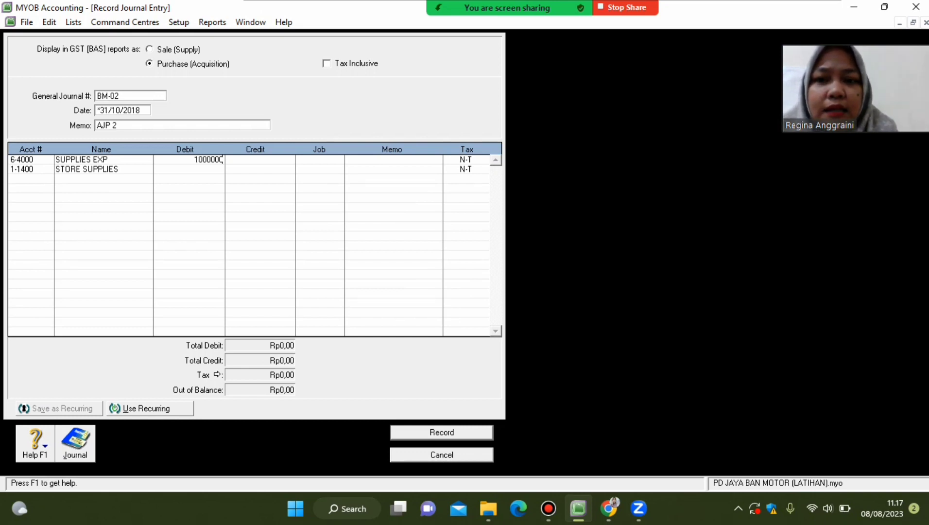
key("Return")
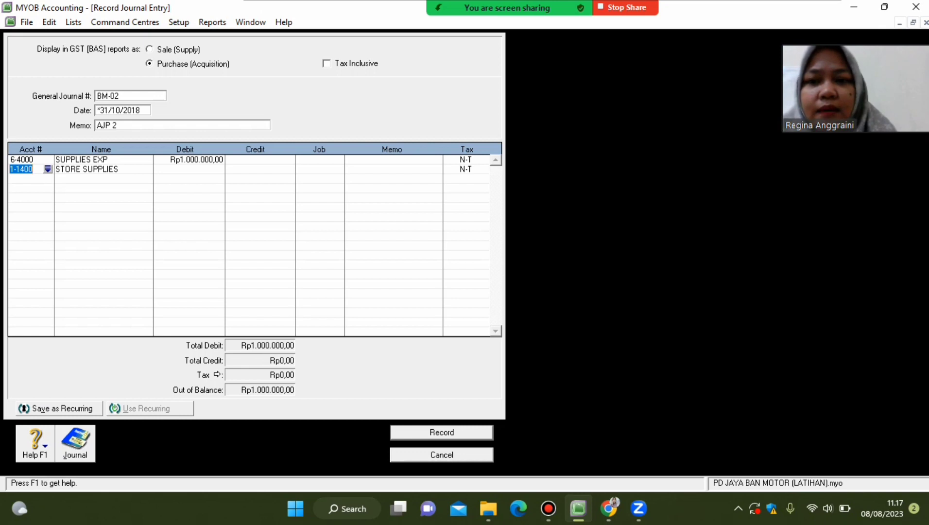
key("Tab")
key("Return")
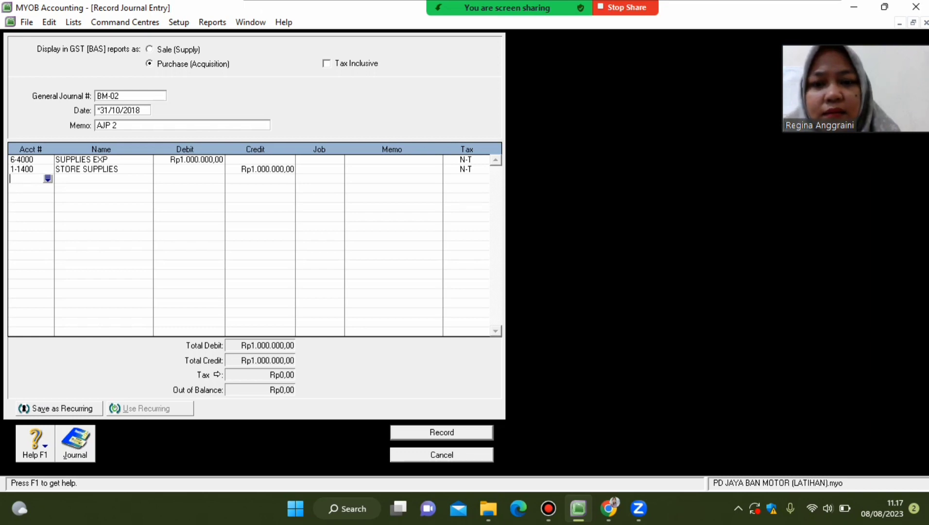
key("ctrl+r")
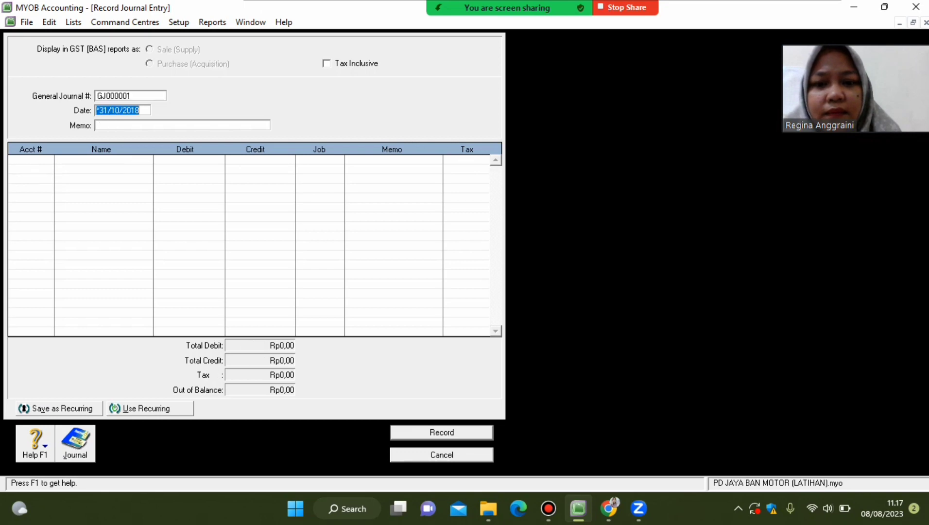
key("Escape")
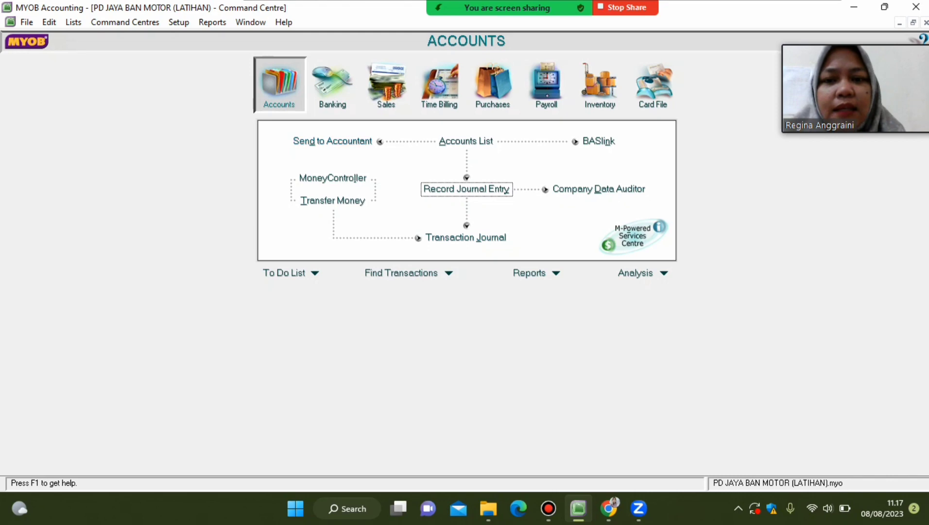
Start a new journal entry numbered BM-03 with the memo AJP 3
left_click(466, 189)
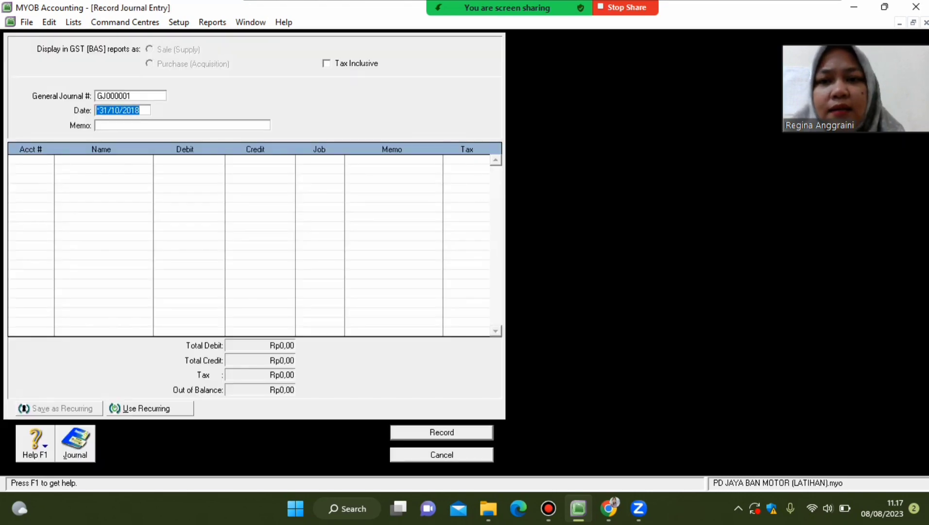
left_click(106, 96)
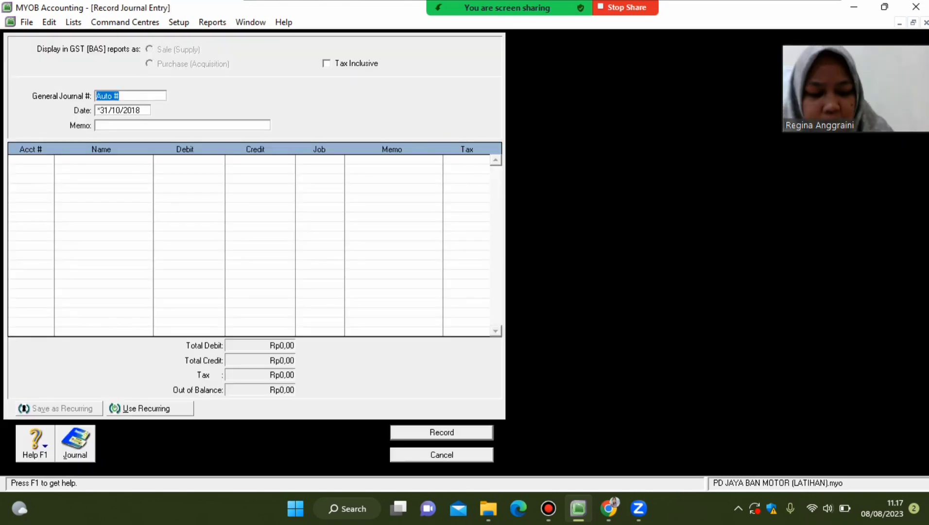
type("BM-03")
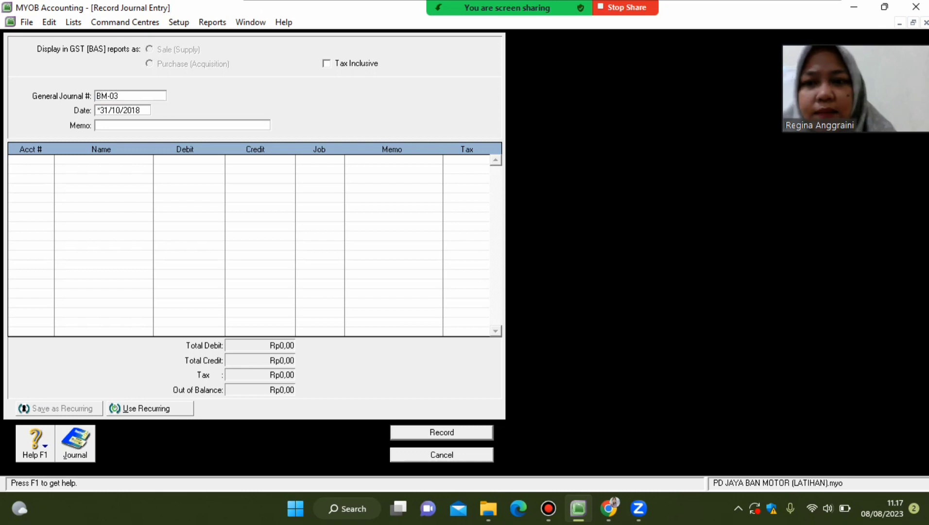
left_click(97, 125)
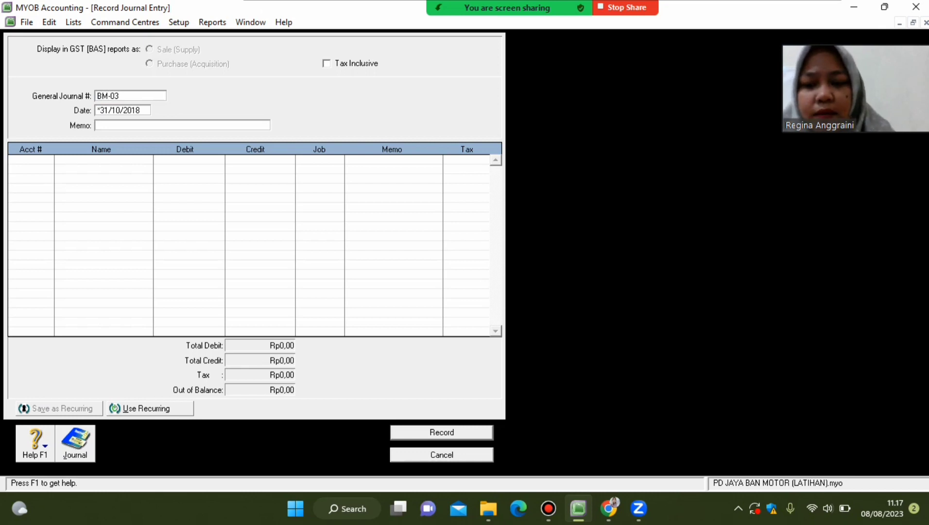
type("AJP 3")
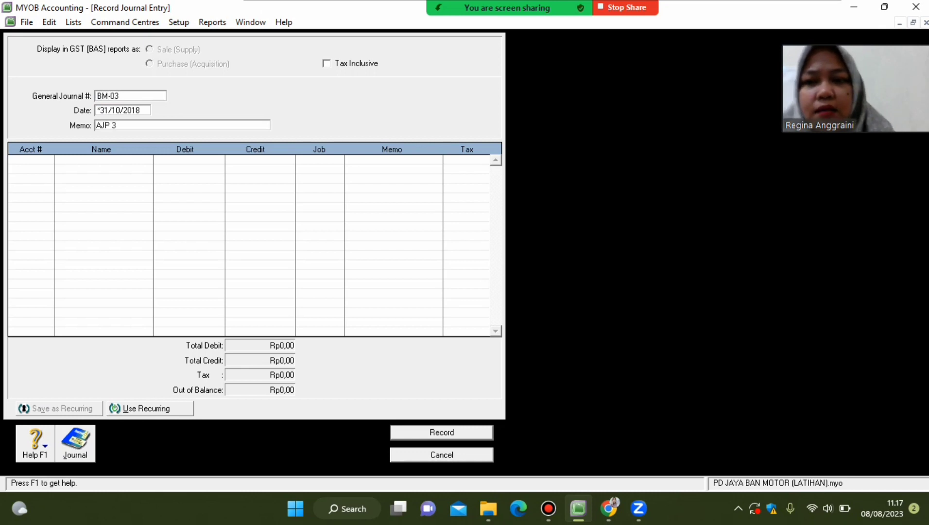
Add ledger accounts 6-2000 TELP WATER N ALECT EXP and 2-1200 ACCRUED EXP as the two lines of journal BM-03
left_click(29, 160)
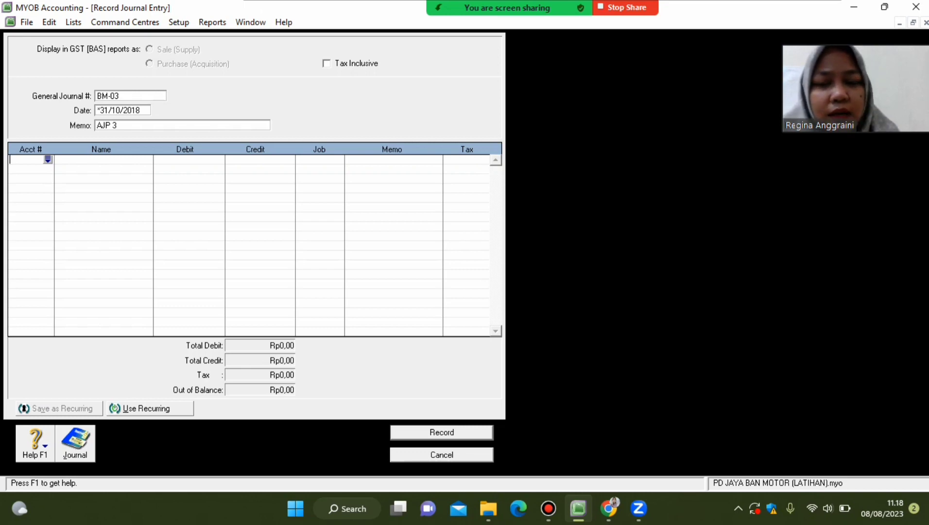
key("Tab")
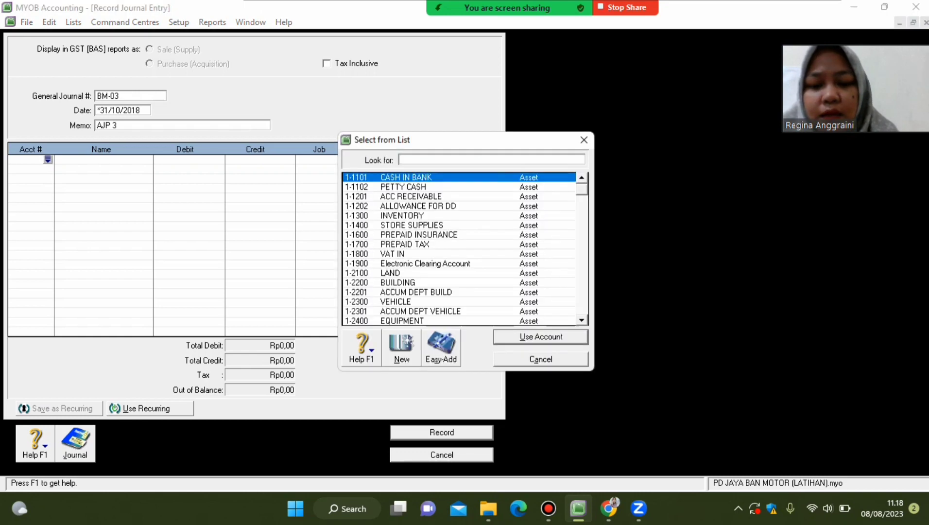
type("6")
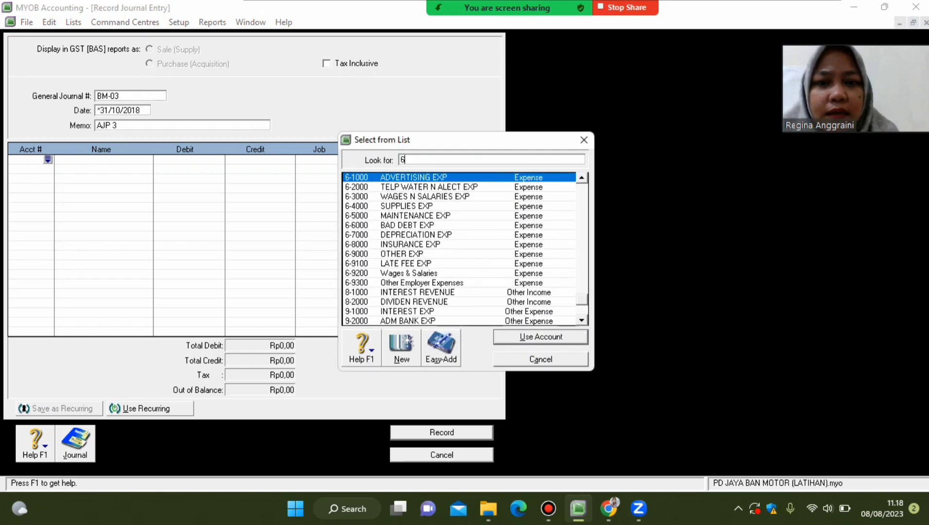
type("-2000")
key("Return")
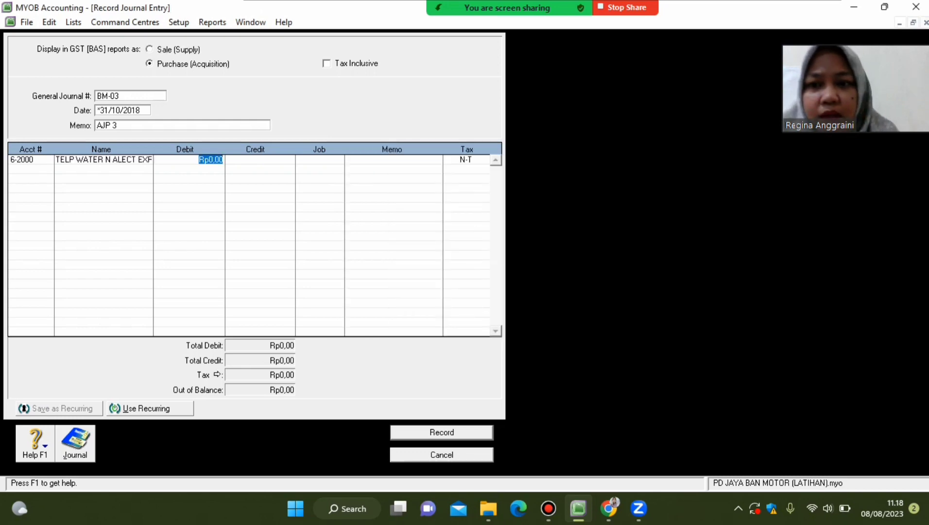
left_click(48, 169)
left_click(47, 169)
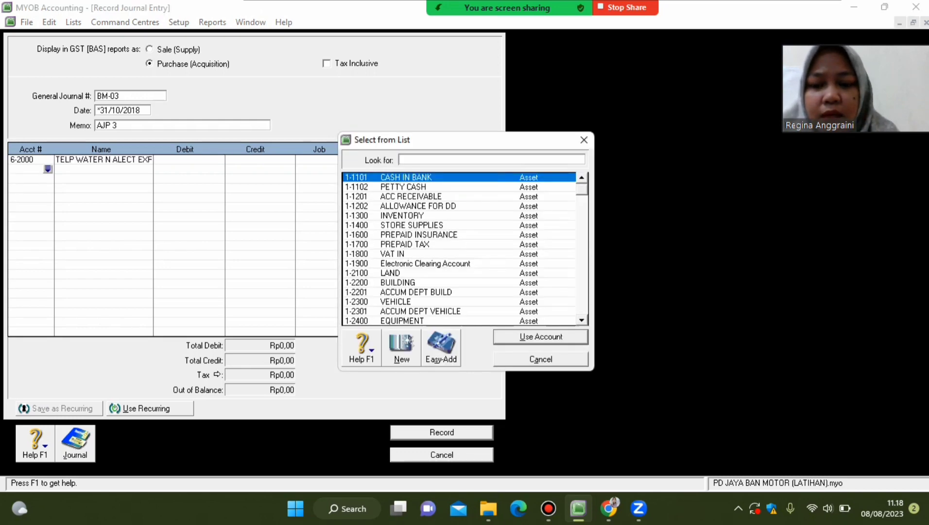
type("2")
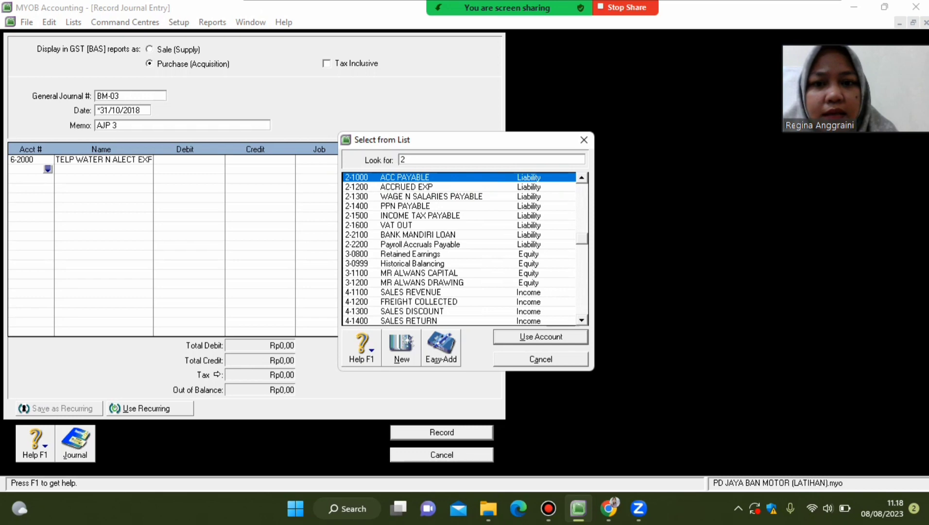
type("-1200")
key("Return")
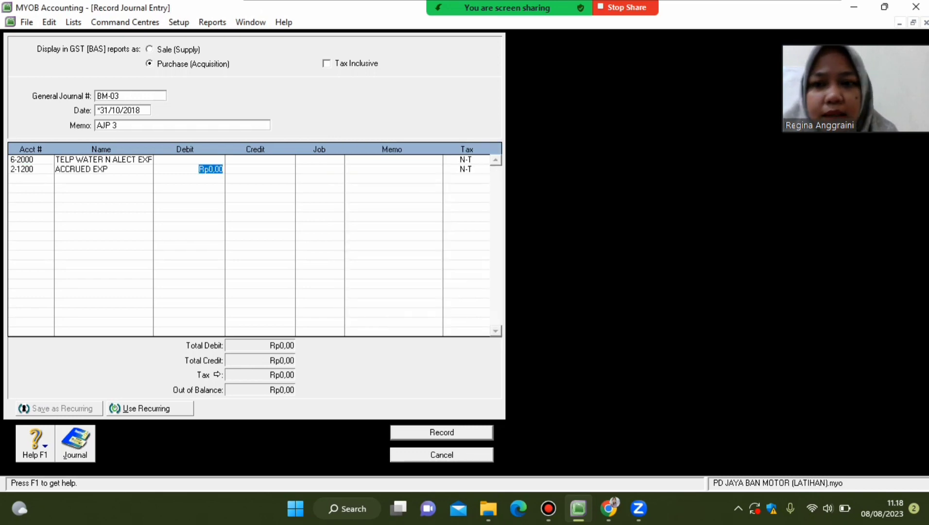
Debit account 6-2000 and credit ACCRUED EXP with 3000000 each, record the BM-03 entry, and close the journal form
left_click(210, 159)
type("3")
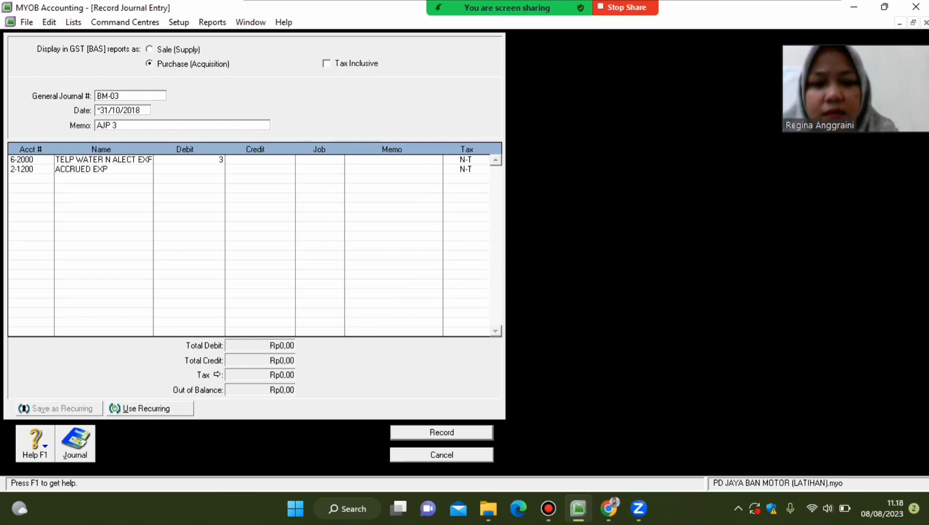
type("000000")
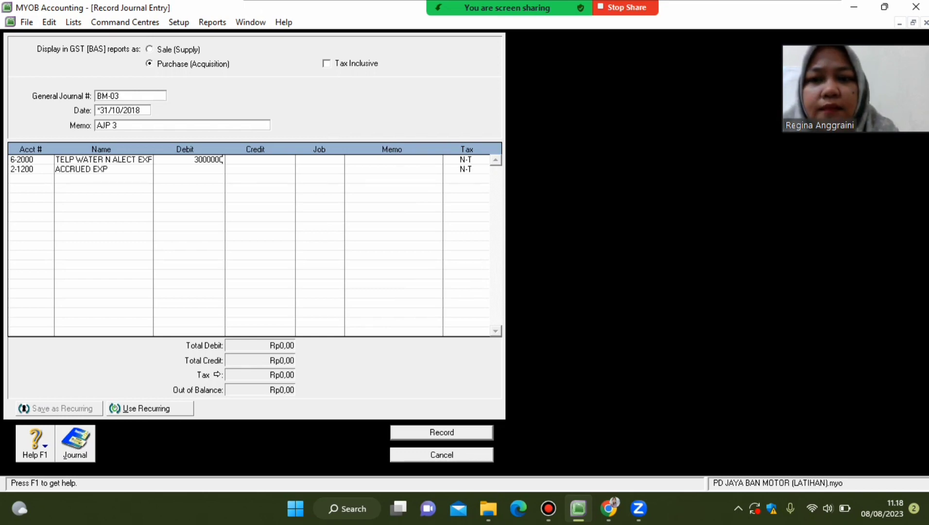
left_click(267, 168)
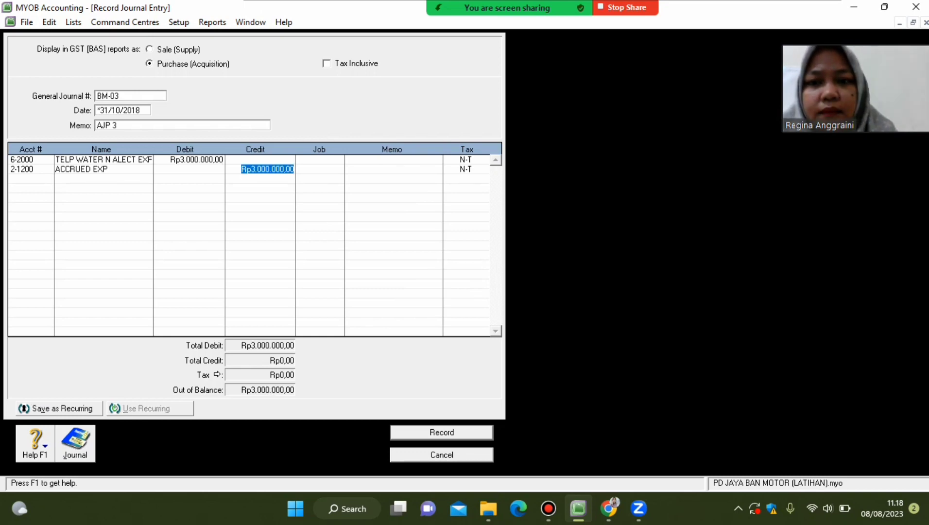
left_click(29, 179)
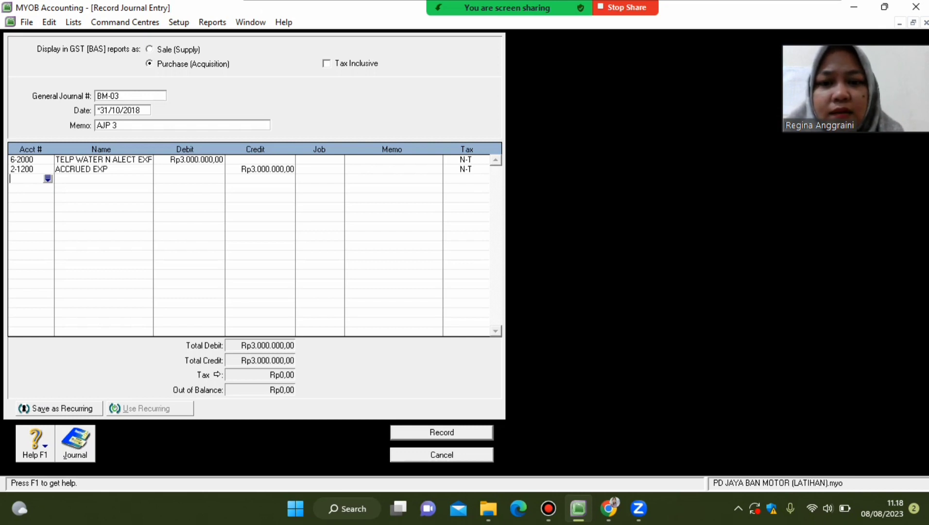
key("Return")
key("Escape")
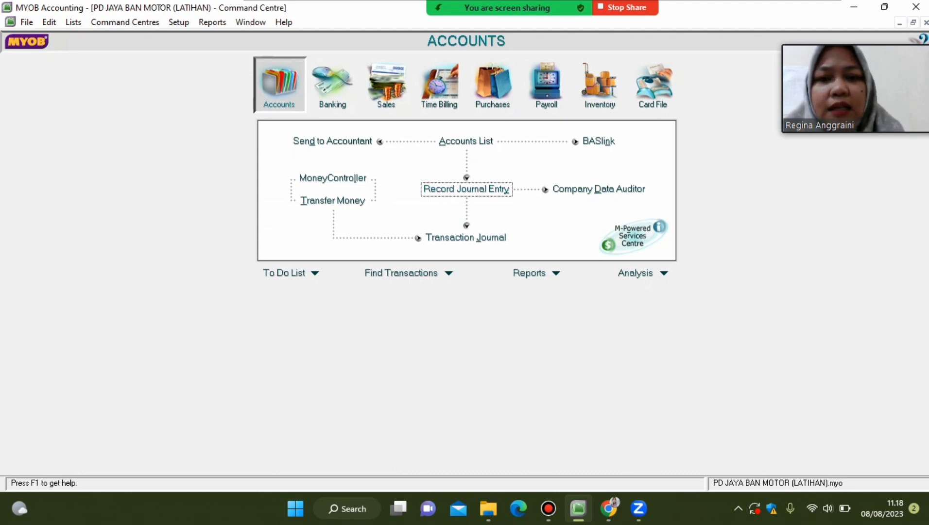
Start a new journal entry numbered BM-04 with the memo AJP 4
key("Return")
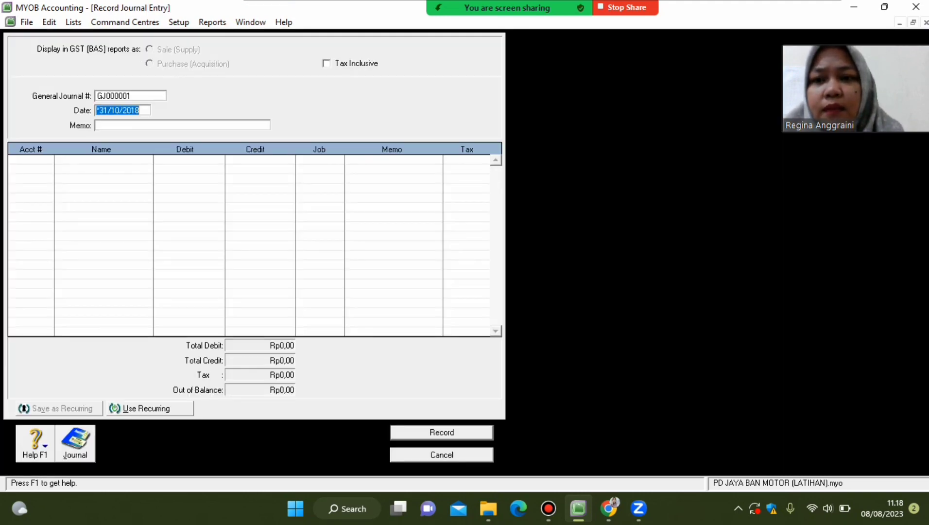
key("shift+Tab")
type("BM-04")
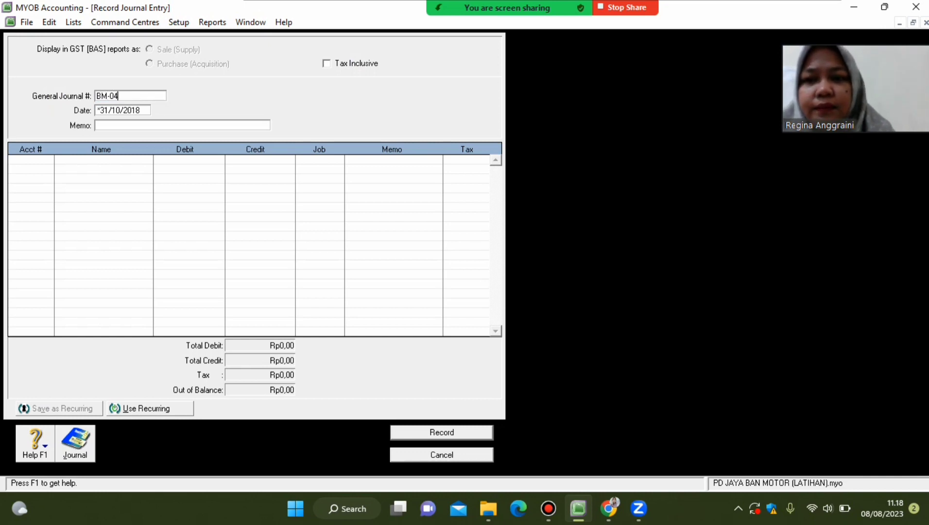
key("Tab")
key("Tab")
type("AJP 4")
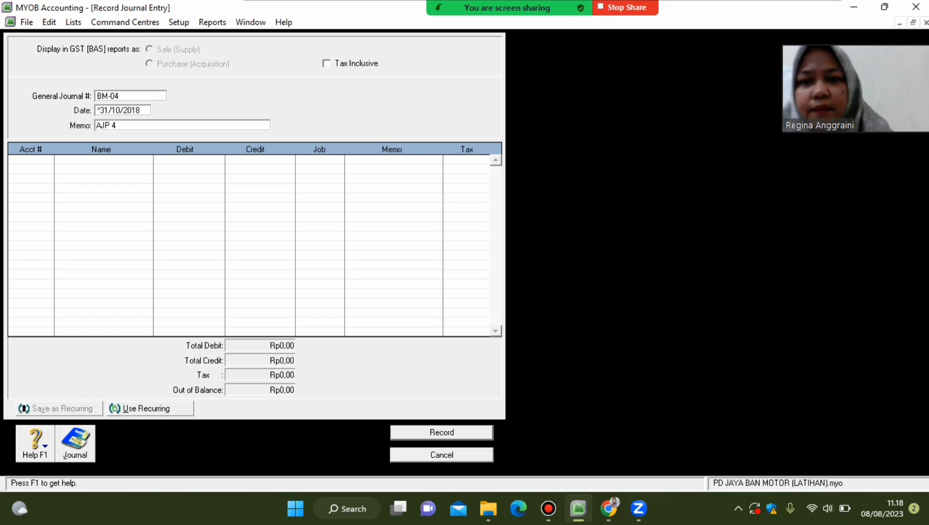
Add ledger accounts 6-7000 DEPRECIATION EXP and 1-2201 ACCUM DEPT BUILD as the first two lines of journal BM-04
key("Tab")
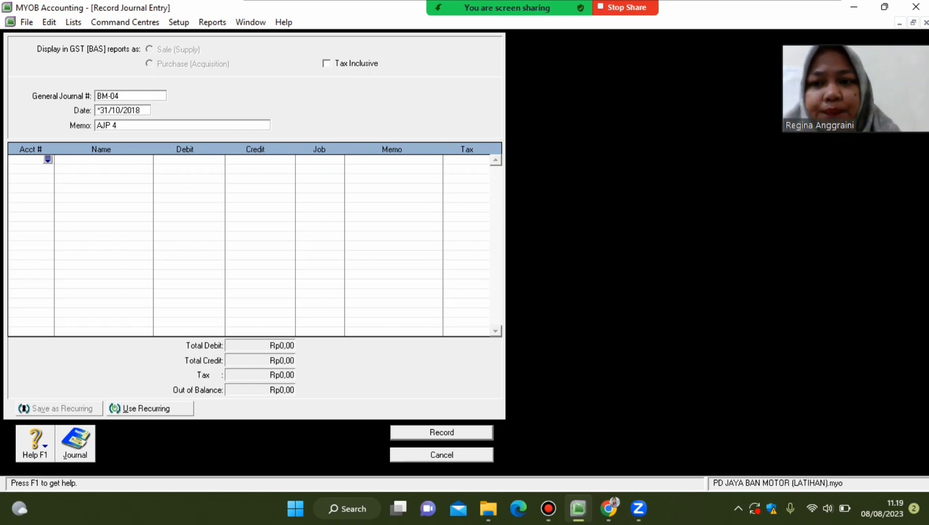
key("Return")
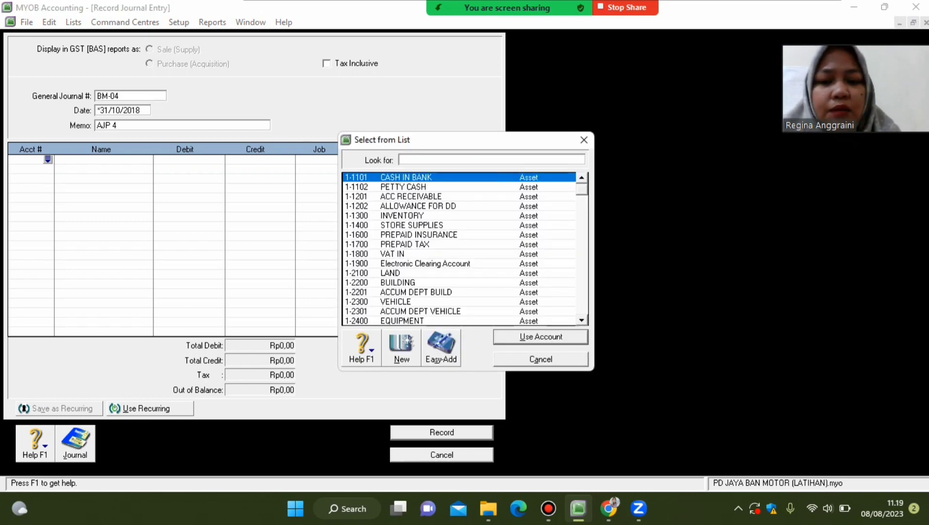
type("6")
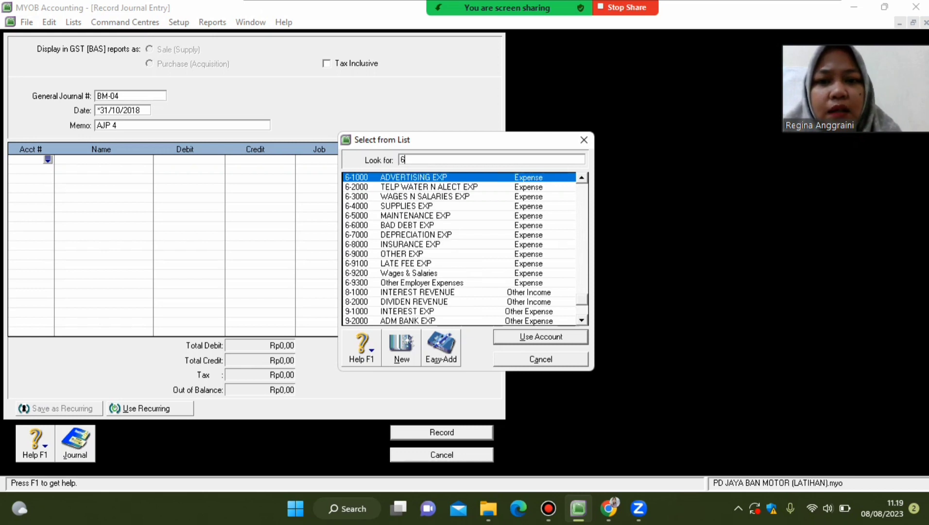
type("-7000")
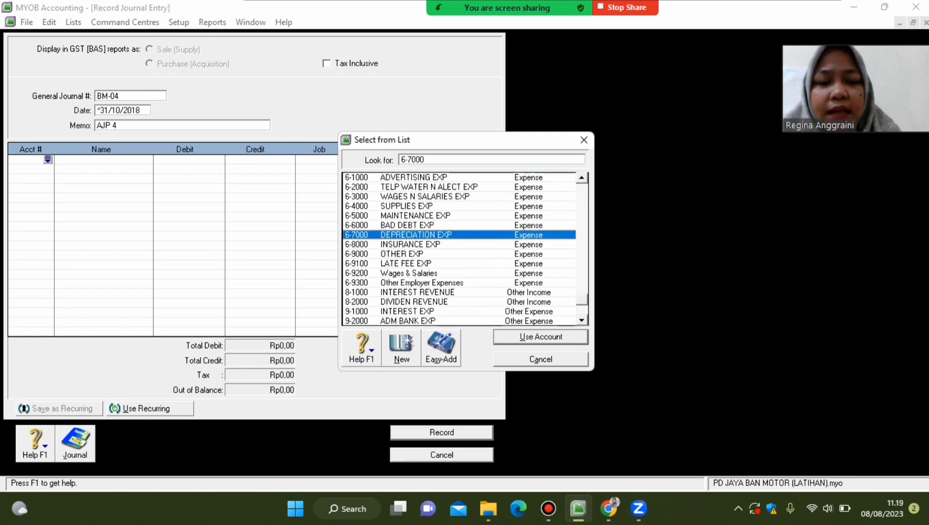
key("Return")
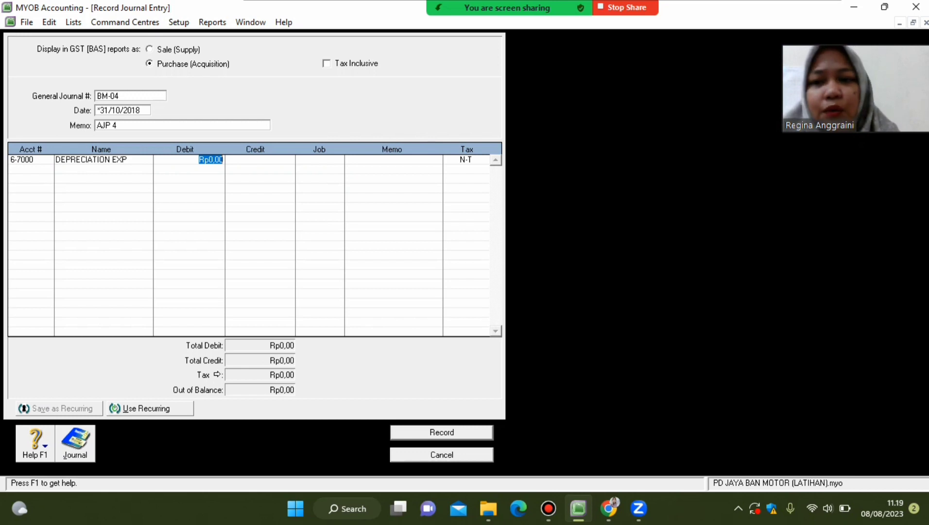
left_click(28, 169)
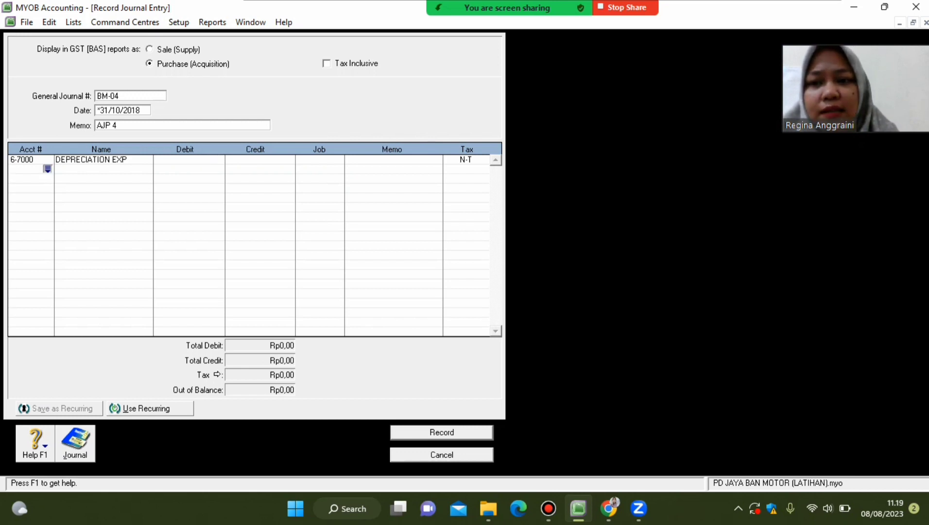
key("Tab")
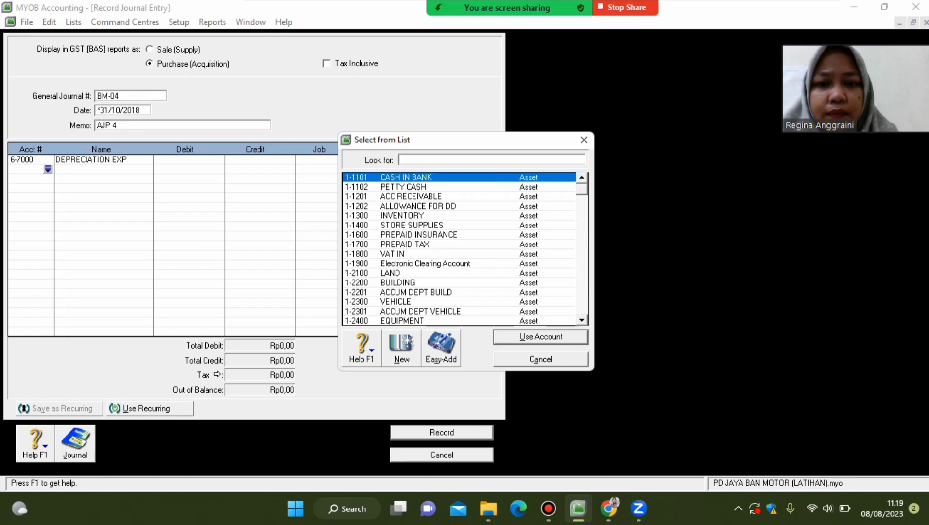
scroll(459, 248, "down", 1)
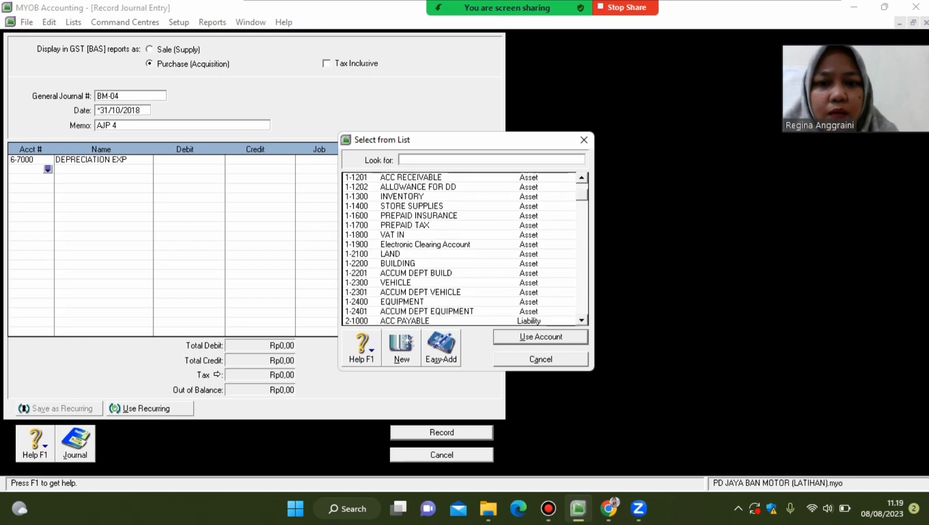
type("1-2201")
key("Return")
key("Tab")
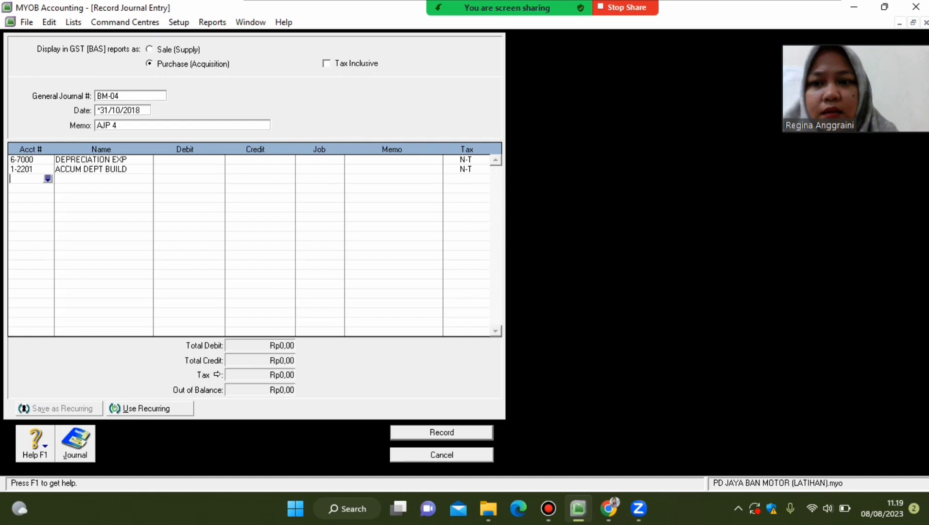
Add ledger accounts 1-2301 ACCUM DEPT VEHICLE and 1-2401 ACCUM DEPT EQUIPMENT as the third and fourth journal lines
key("Tab")
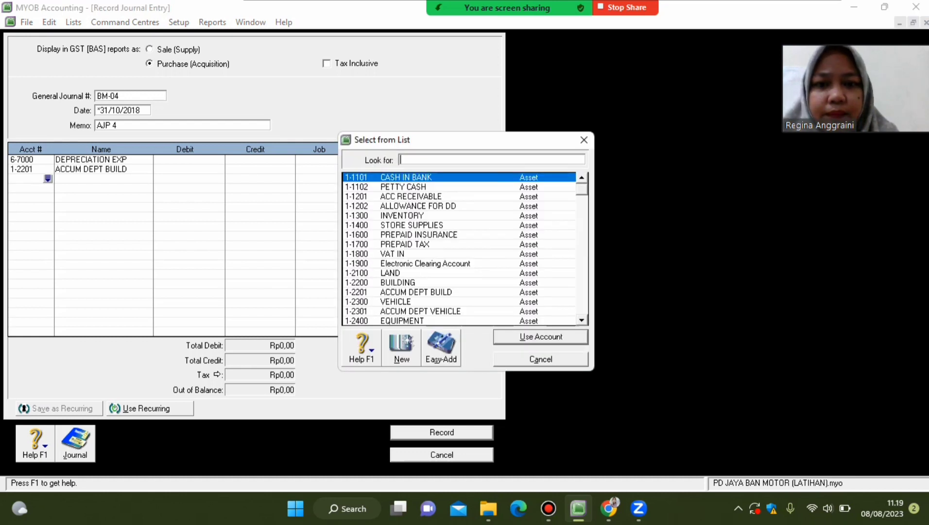
type("1-2301")
key("Return")
key("Tab")
key("Tab")
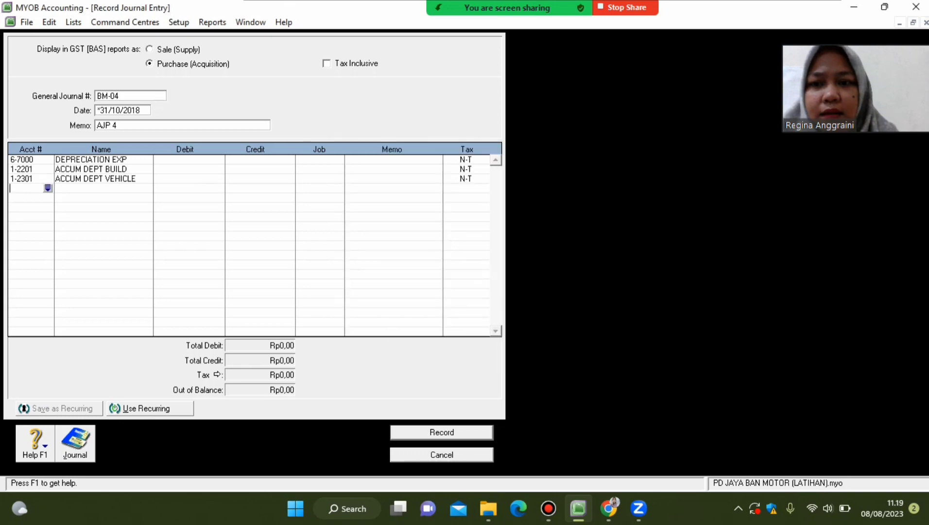
key("Tab")
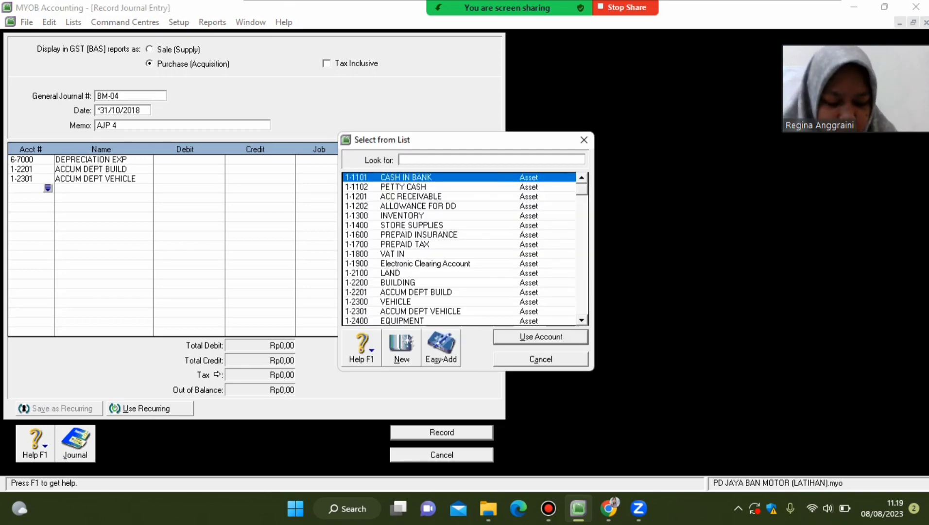
scroll(459, 248, "down", 1)
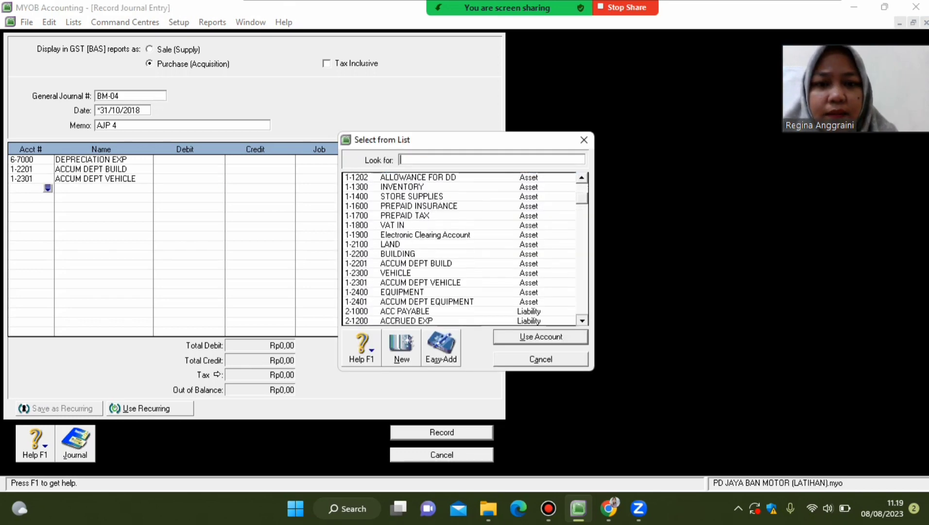
double_click(426, 301)
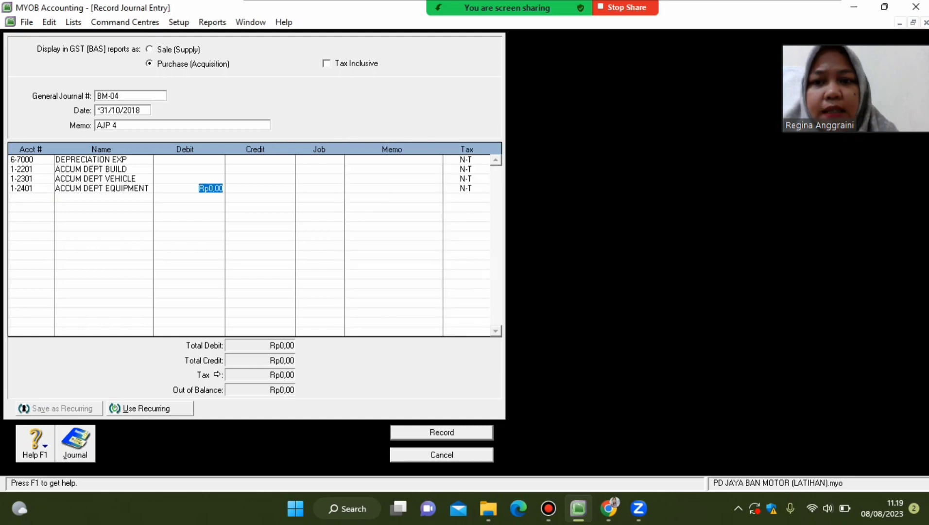
Credit ACCUM DEPT BUILD with 370000, ACCUM DEPT VEHICLE with 375000 and ACCUM DEPT EQUIPMENT with 340000 in journal BM-04
left_click(210, 169)
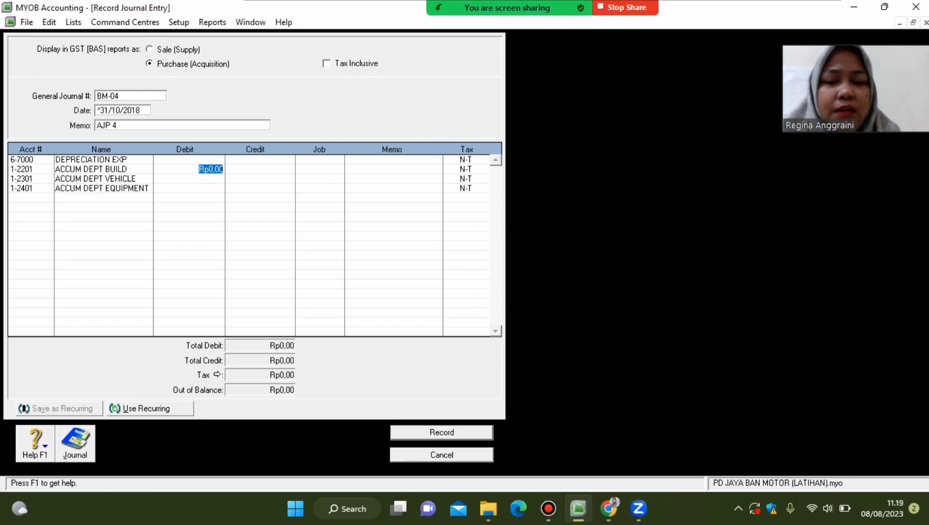
left_click(282, 169)
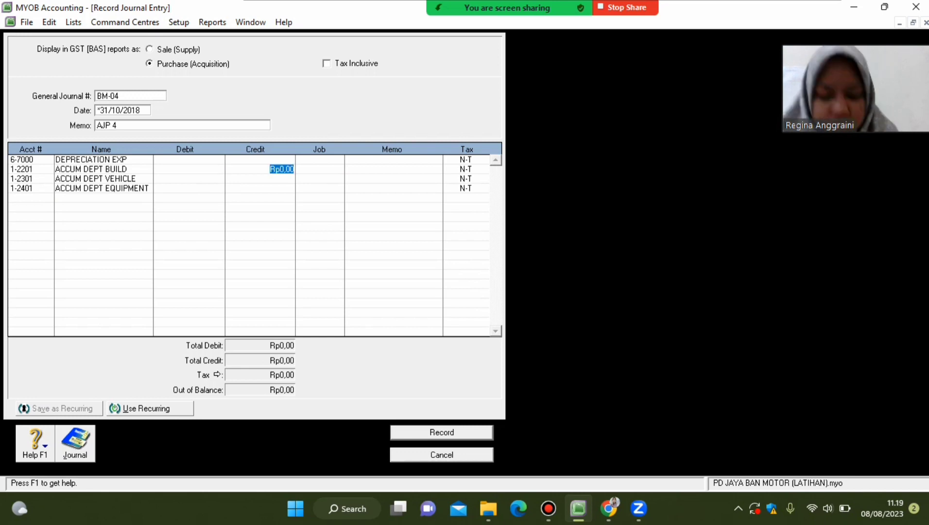
type("370000")
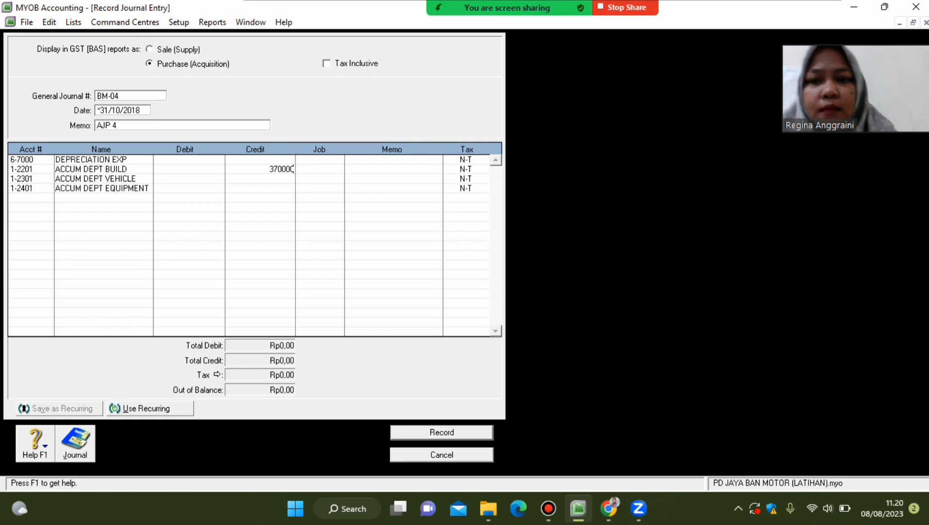
left_click(282, 178)
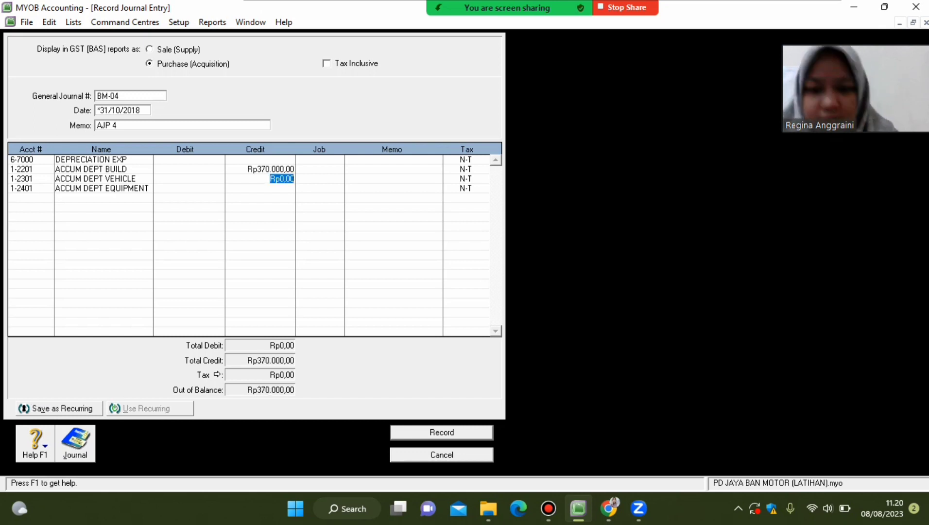
type("375000")
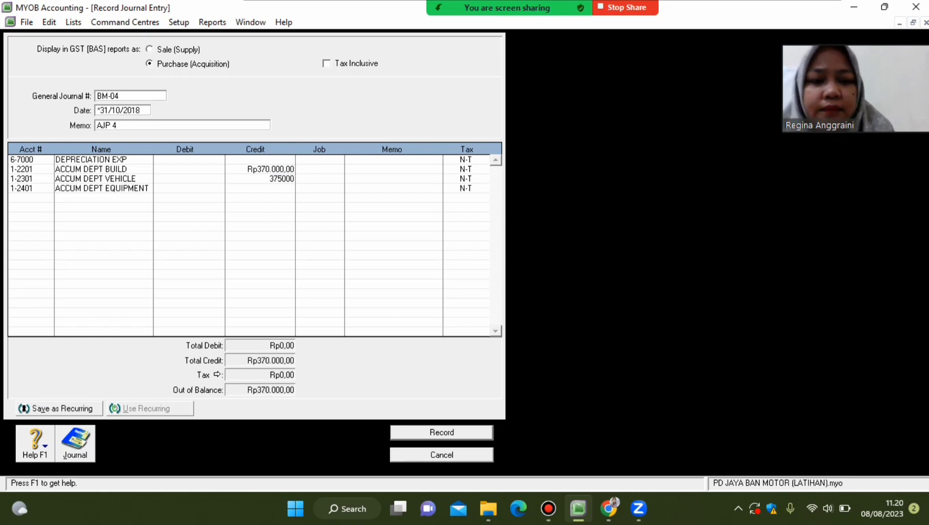
left_click(21, 188)
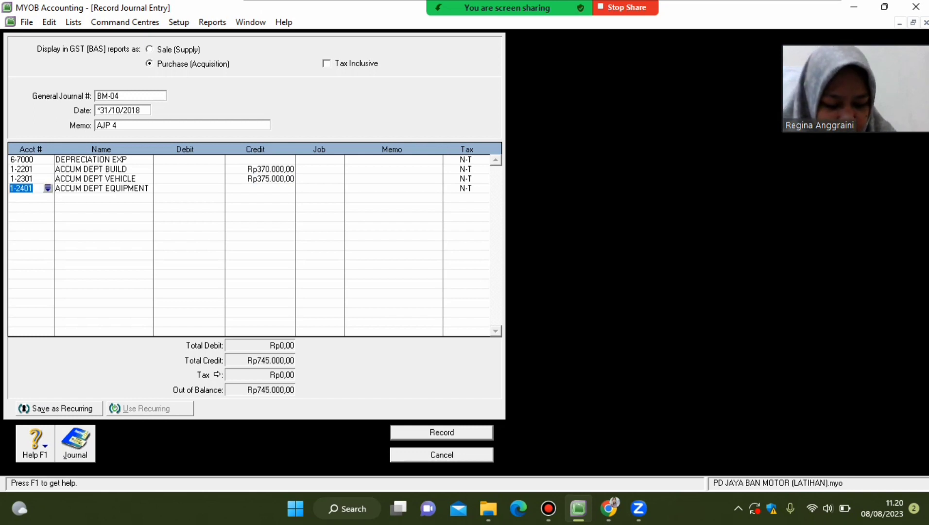
left_click(281, 188)
type("3")
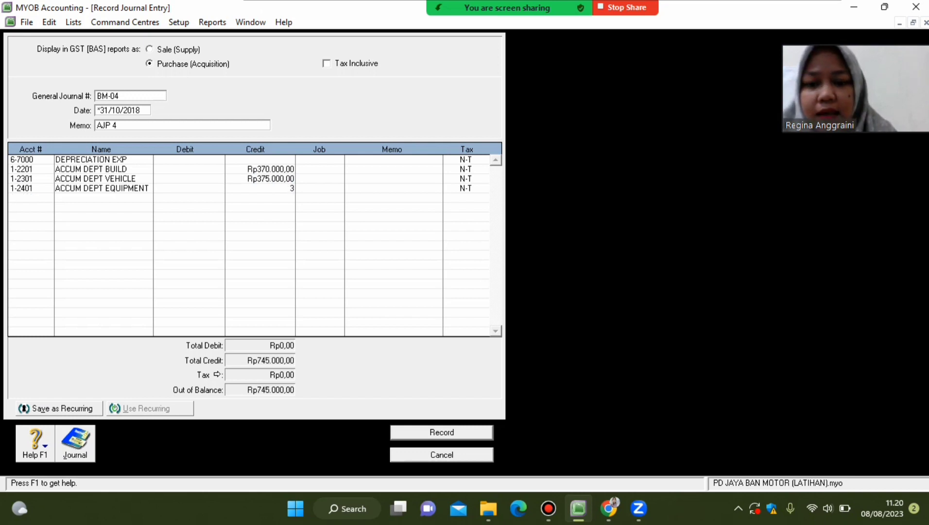
type("40.000000")
left_click(20, 198)
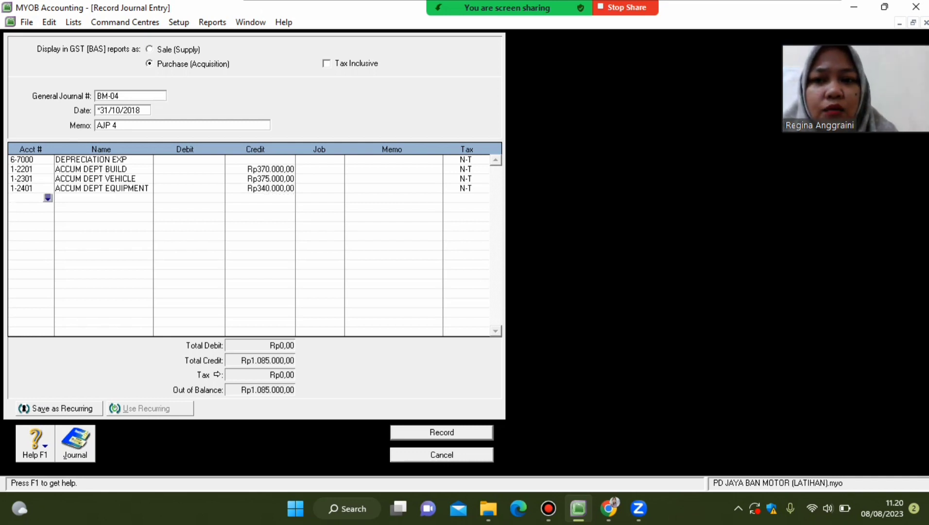
Debit DEPRECIATION EXP with the balancing 1.085.000, record the BM-04 entry, and close the journal form
left_click(189, 159)
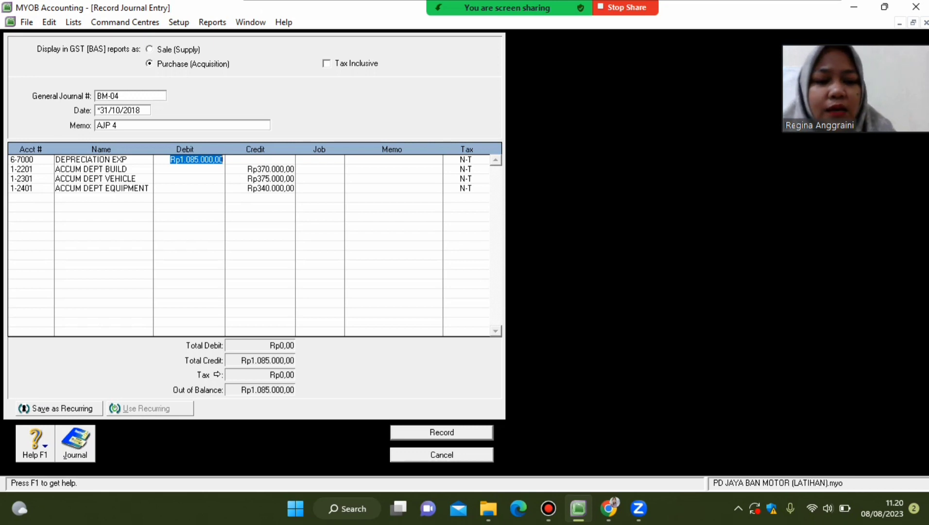
key("Return")
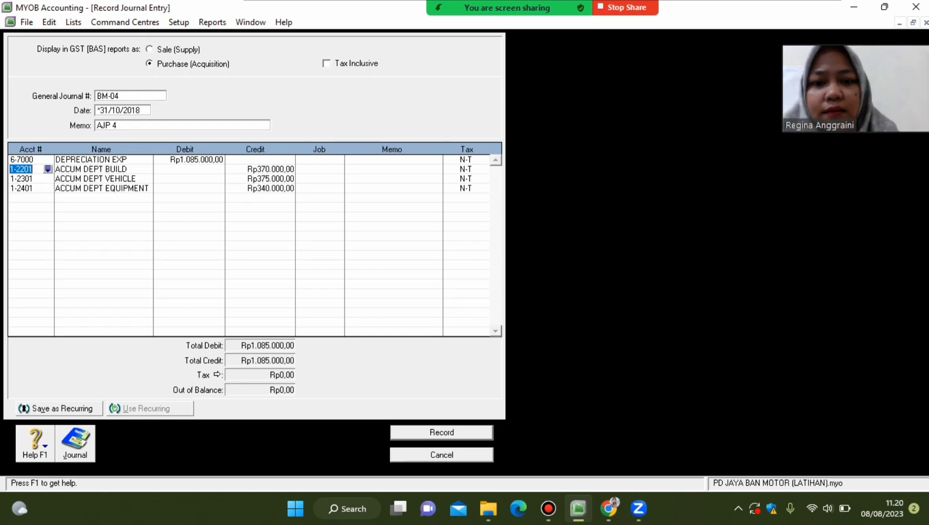
left_click(441, 432)
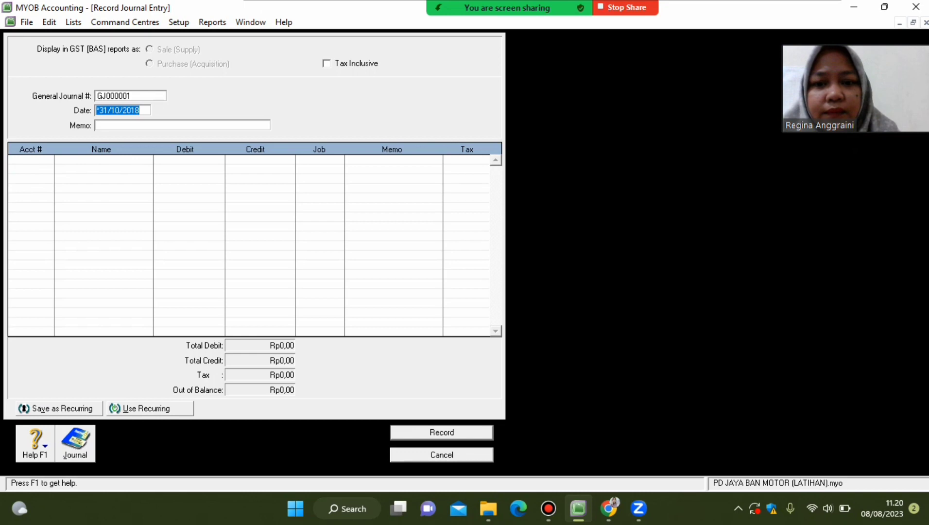
key("Escape")
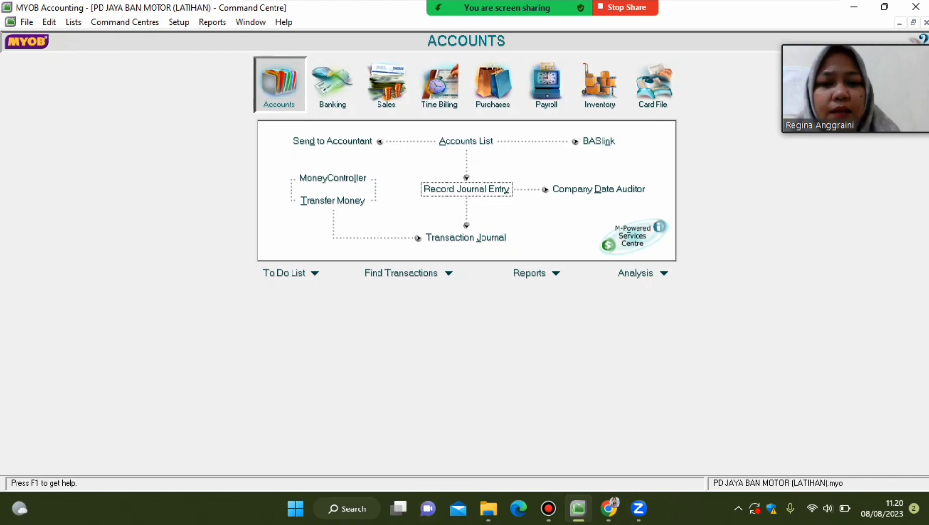
Display the October 2018 Trial Balance report to check the VAT IN and VAT OUT balances, then return to the Command Centre
left_click(556, 272)
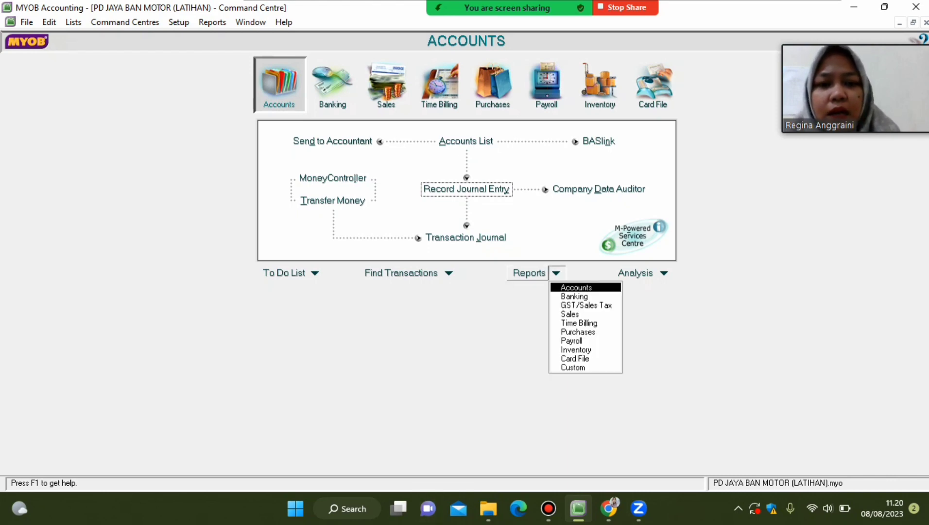
left_click(576, 287)
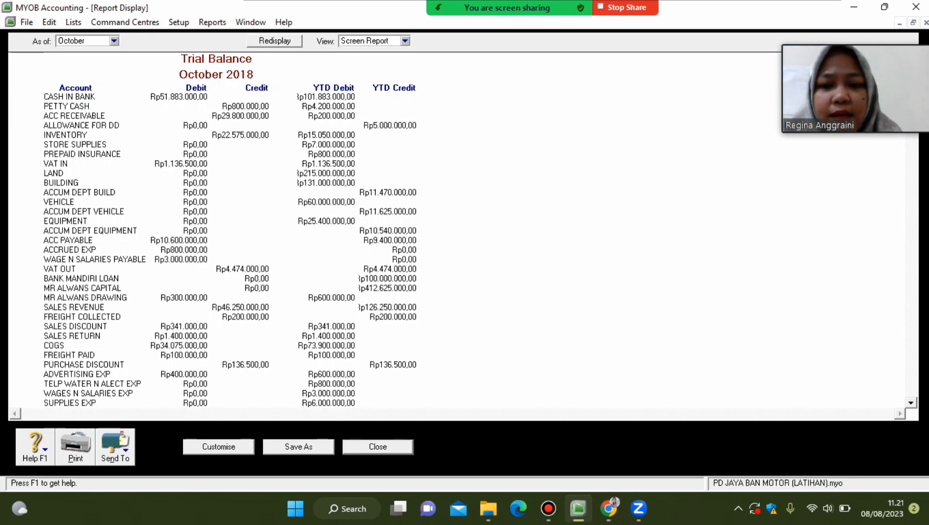
key("Escape")
key("Escape")
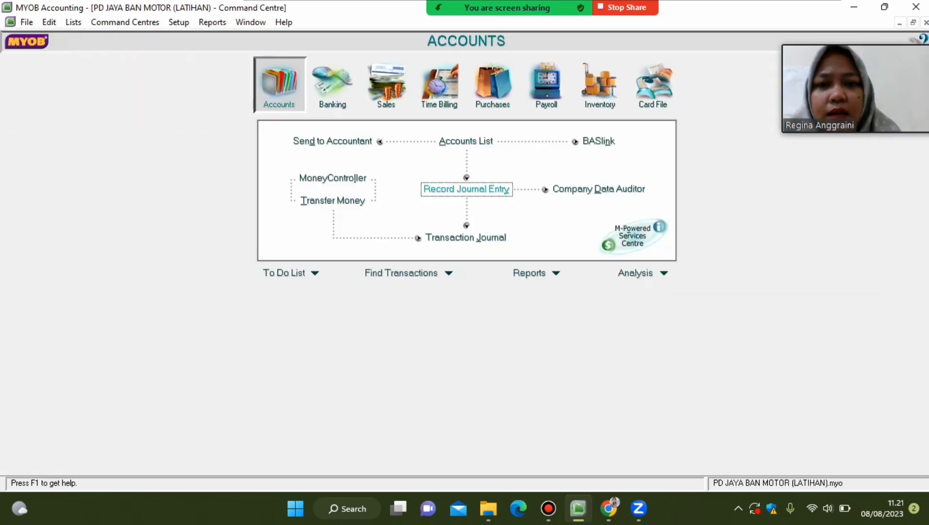
Start a new journal entry numbered BM-05 with the memo AJP 5
key("Return")
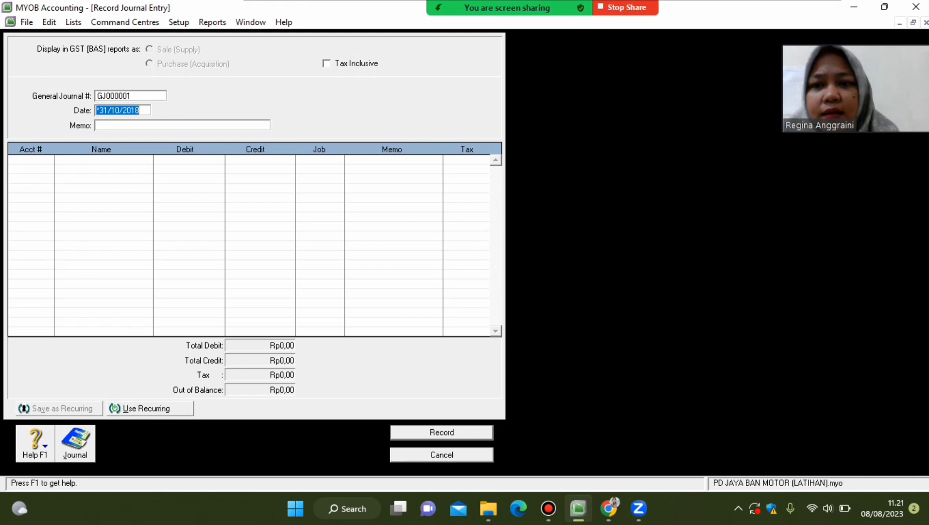
left_click(107, 96)
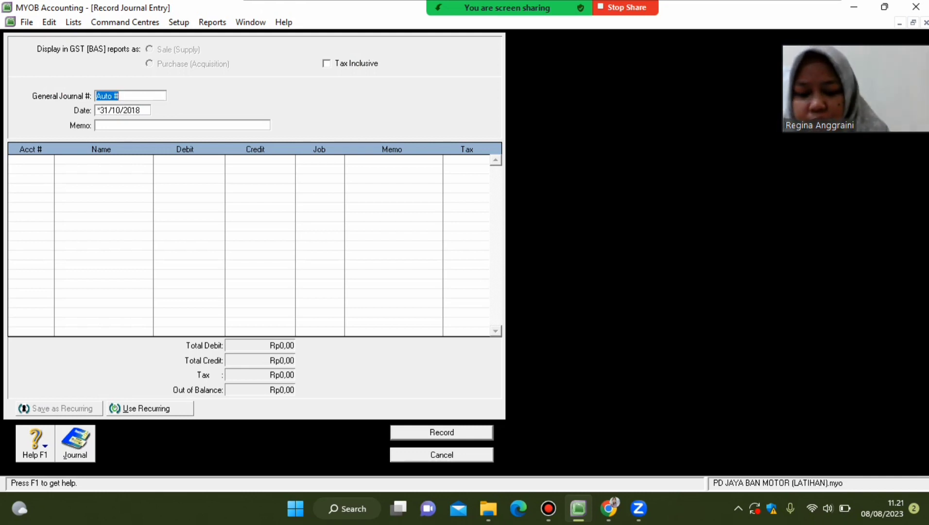
type("BM-05")
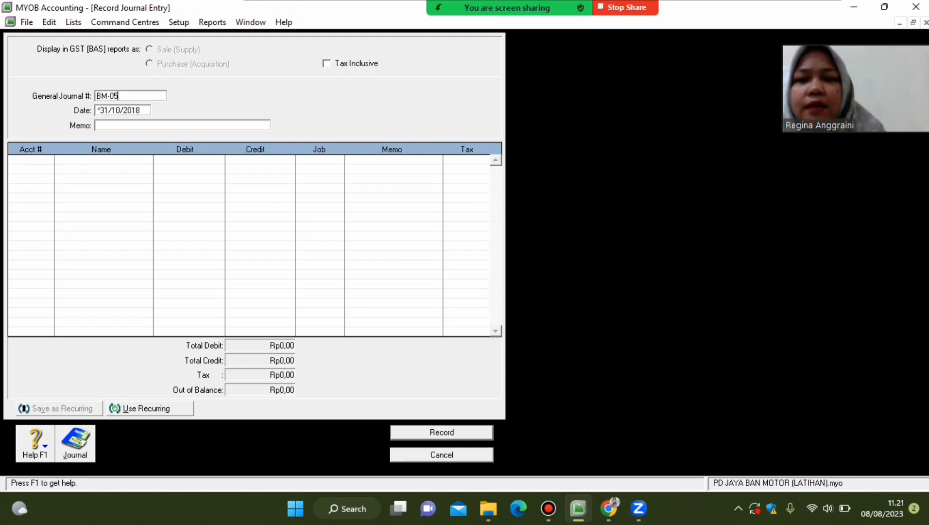
key("Tab")
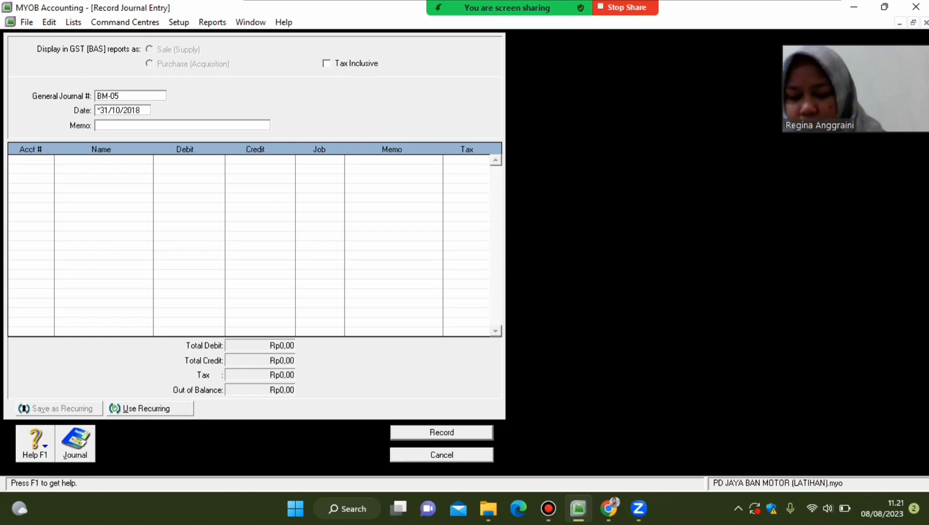
type("AJP")
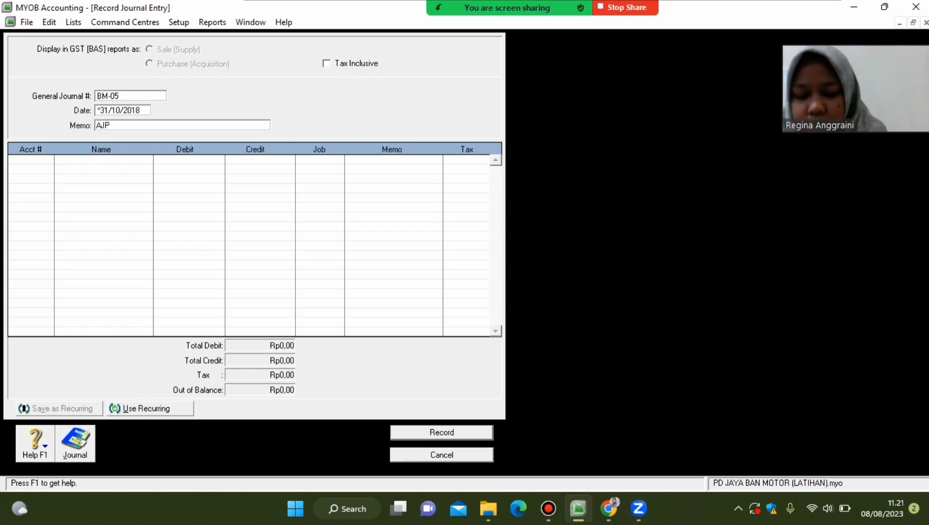
type(" 5")
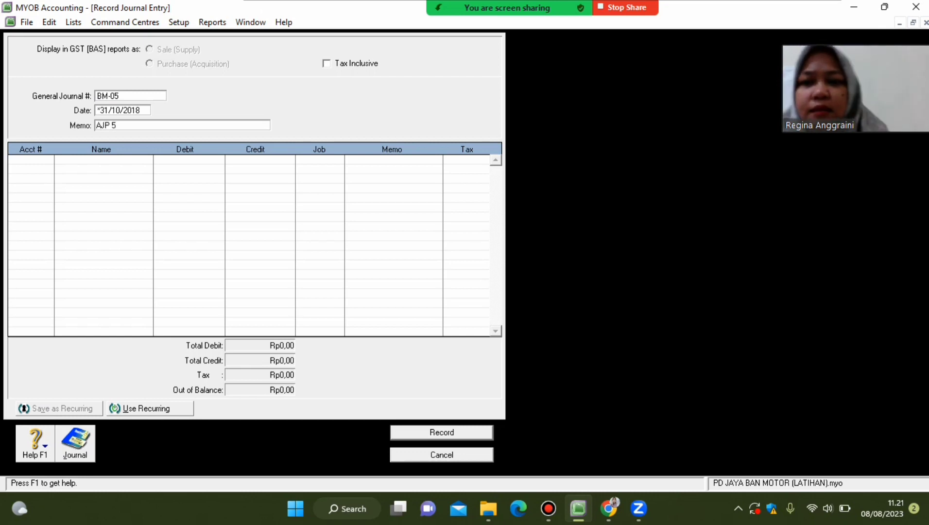
Add ledger account 2-1600 VAT OUT as the first line of journal BM-05
left_click(27, 159)
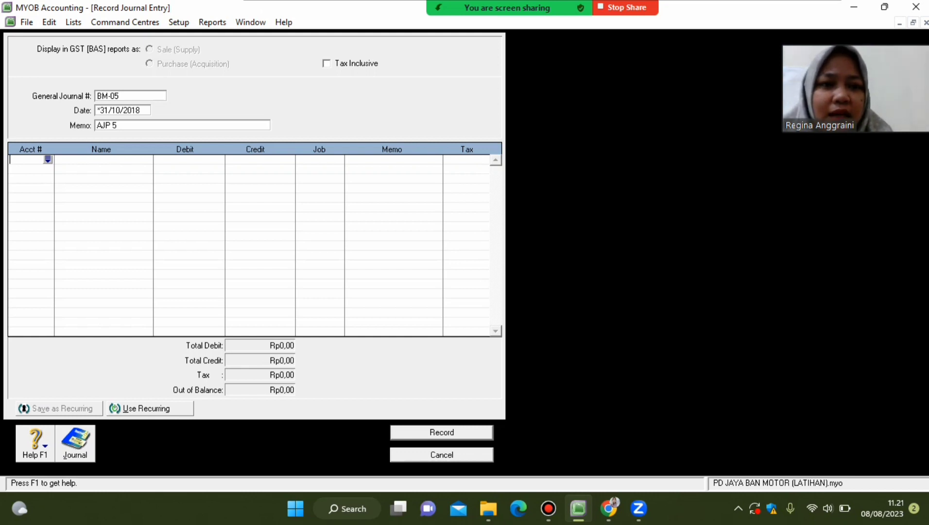
key("Tab")
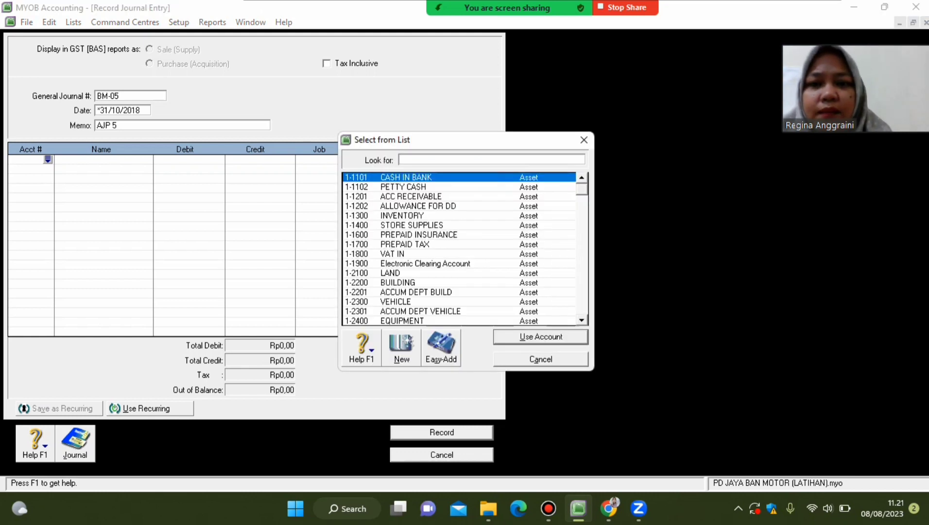
type("2")
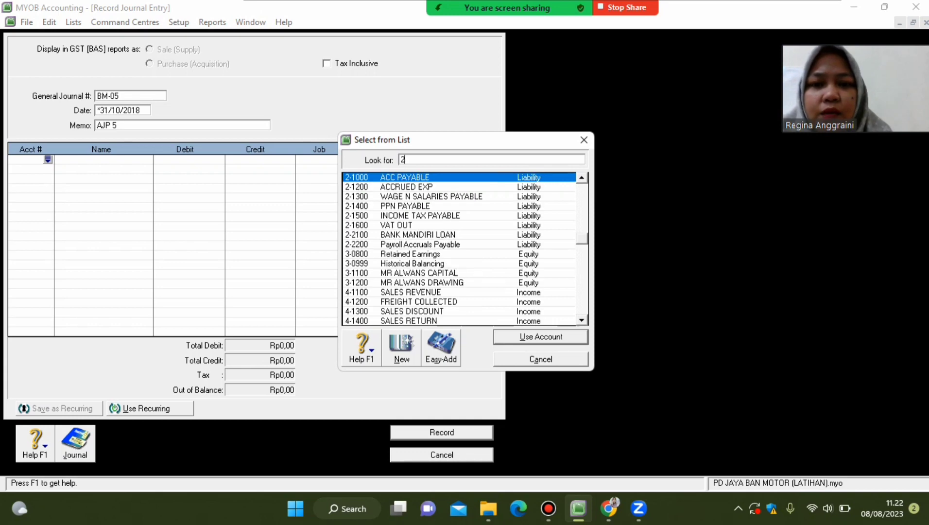
key("Down")
key("Down")
key("Down")
key("Down")
key("Down")
key("Return")
key("Return")
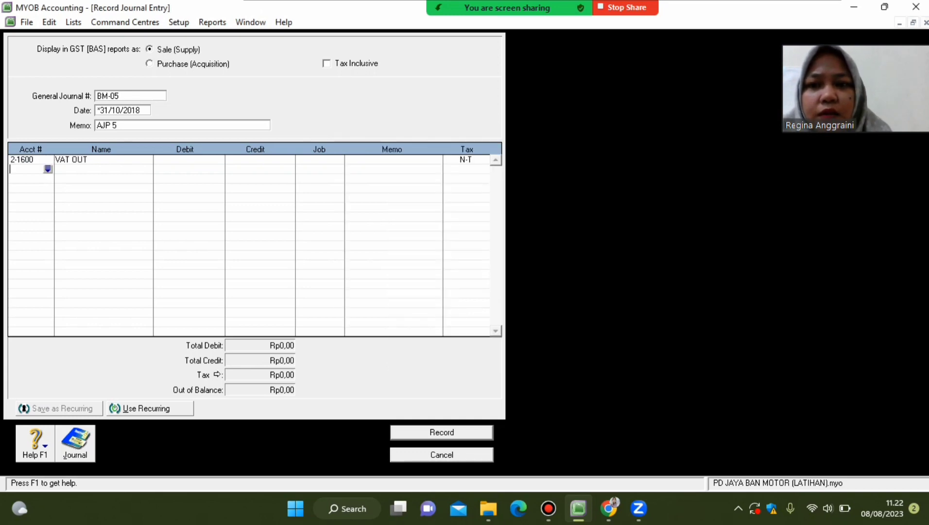
Add ledger accounts 1-1800 VAT IN and 2-1400 PPN PAYABLE as the second and third journal lines
key("Return")
type("1-1800")
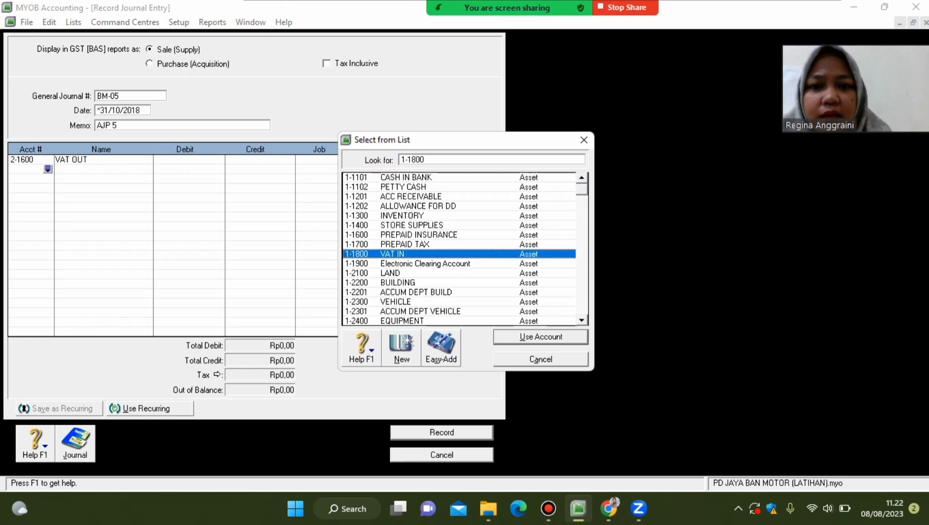
key("Return")
key("Return")
key("Return")
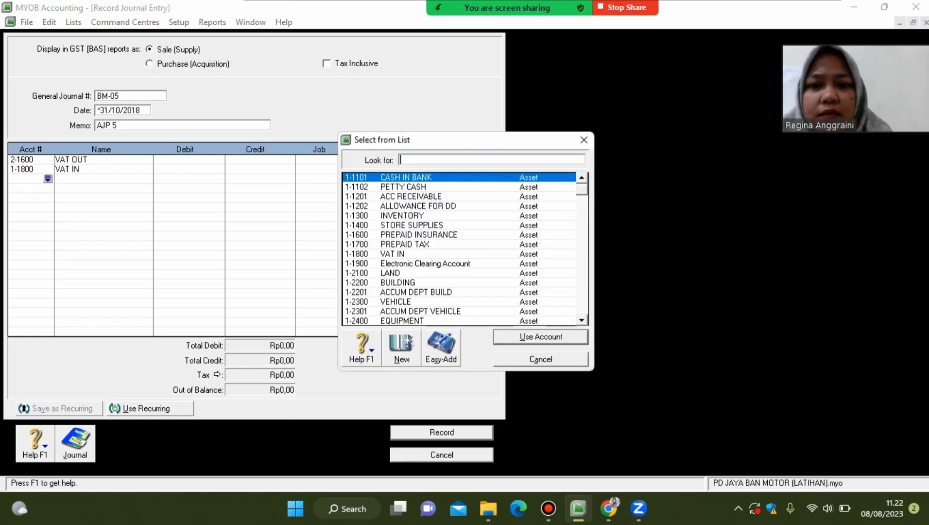
type("2")
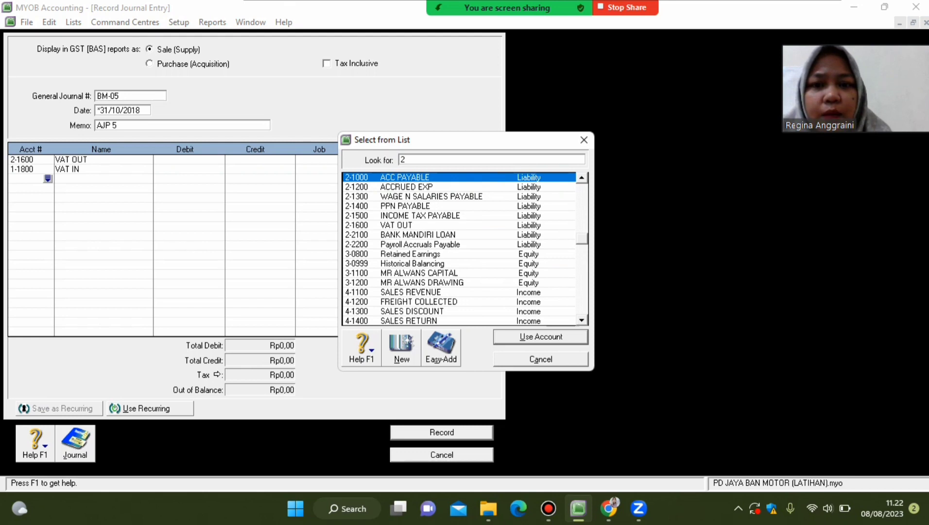
type("-14")
key("Return")
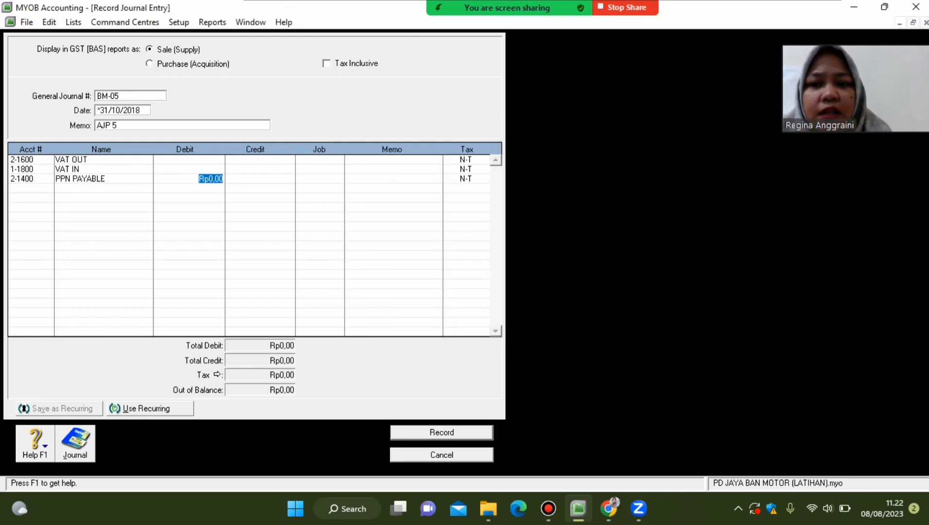
Debit VAT OUT with Rp4.474.000 and credit VAT IN with Rp1.136.500 in journal BM-05
left_click(211, 160)
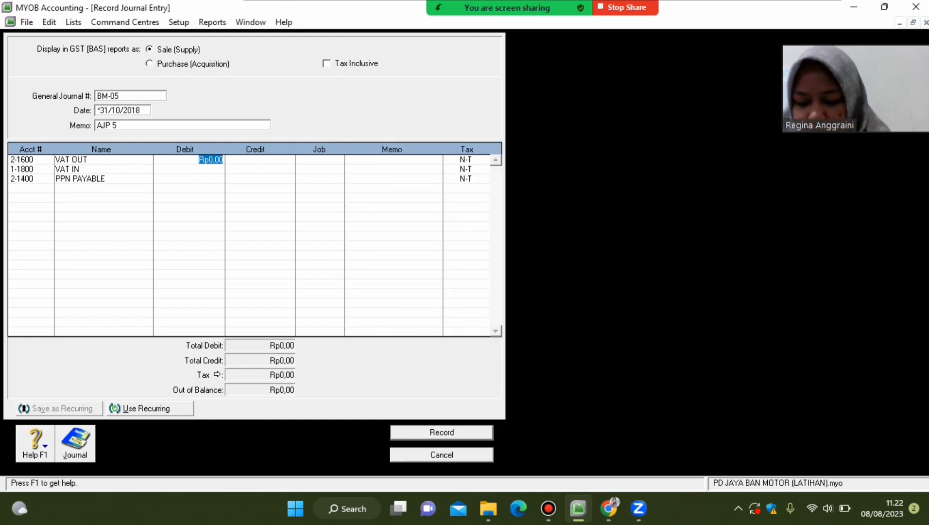
type("4")
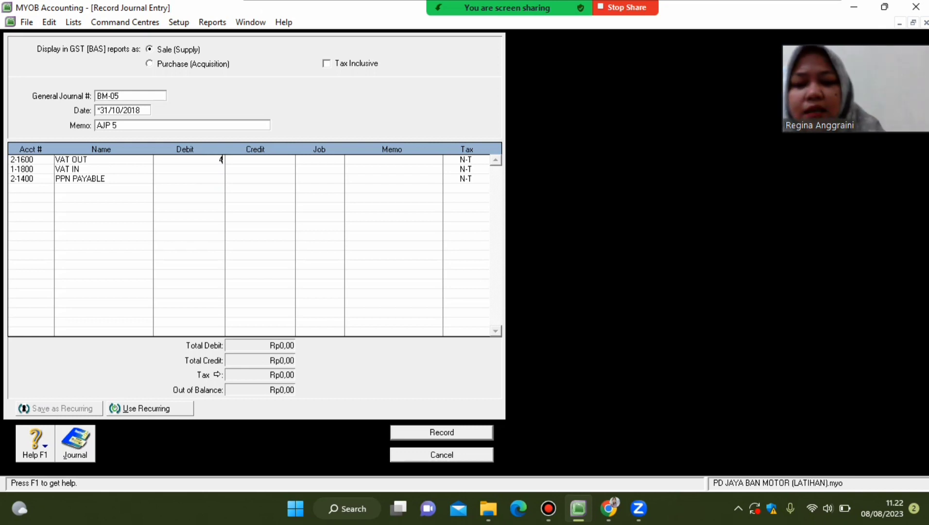
type("474000")
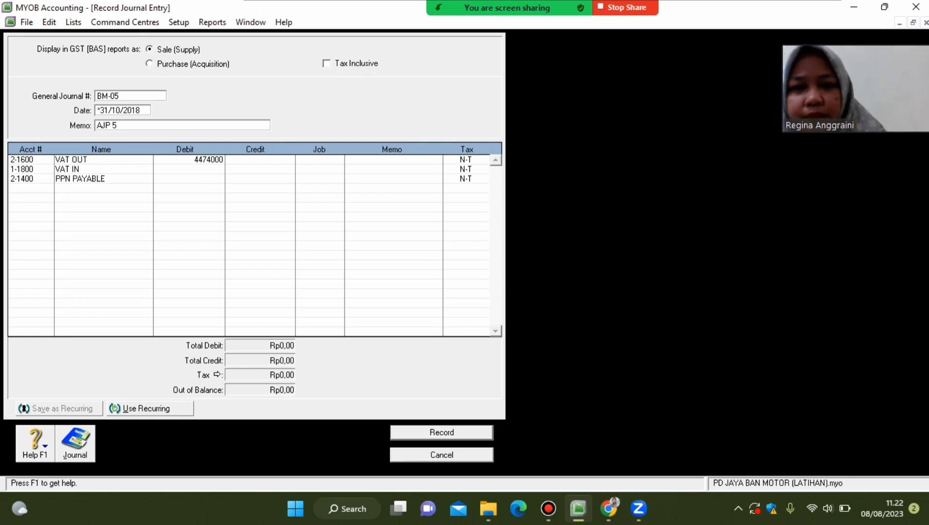
key("Return")
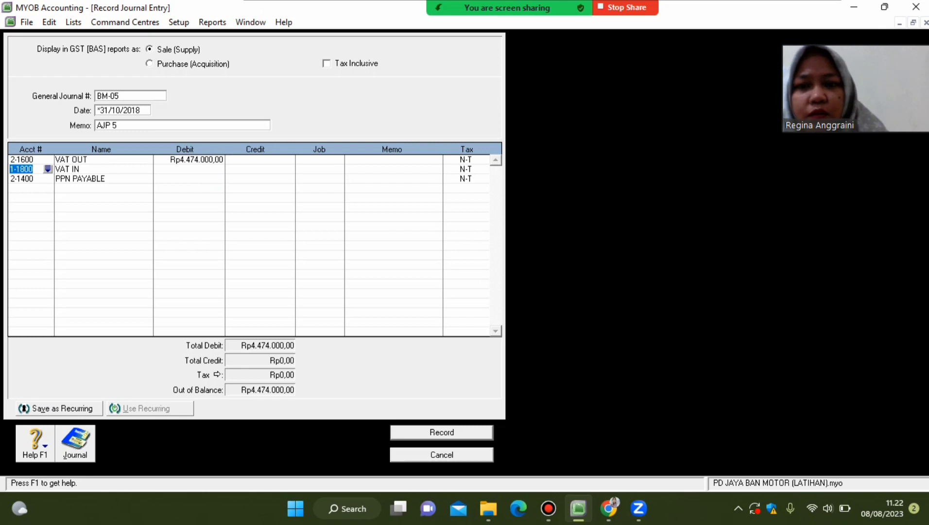
key("Tab")
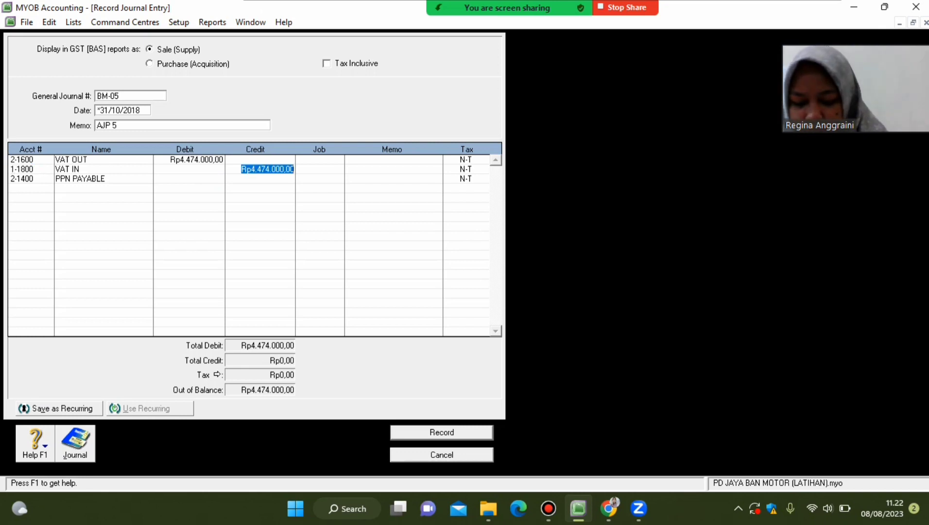
type("1.1")
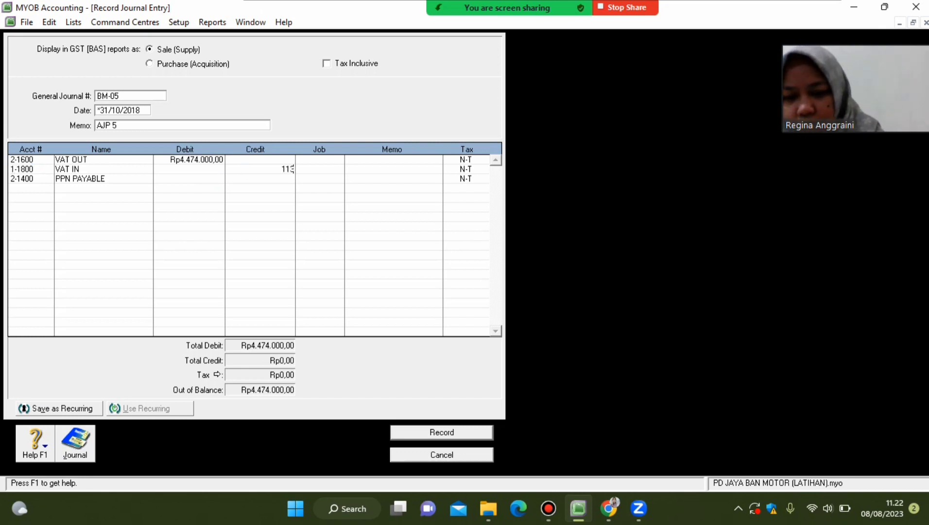
type("36.500")
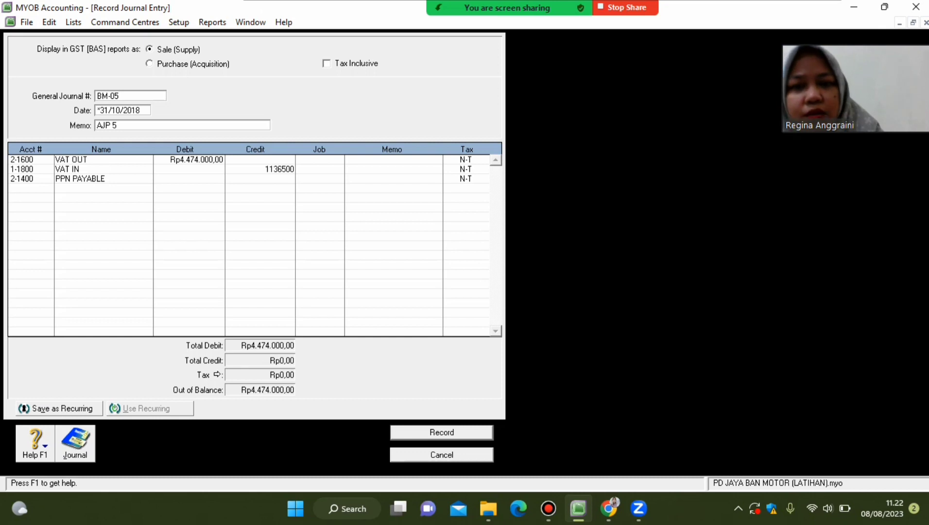
key("Return")
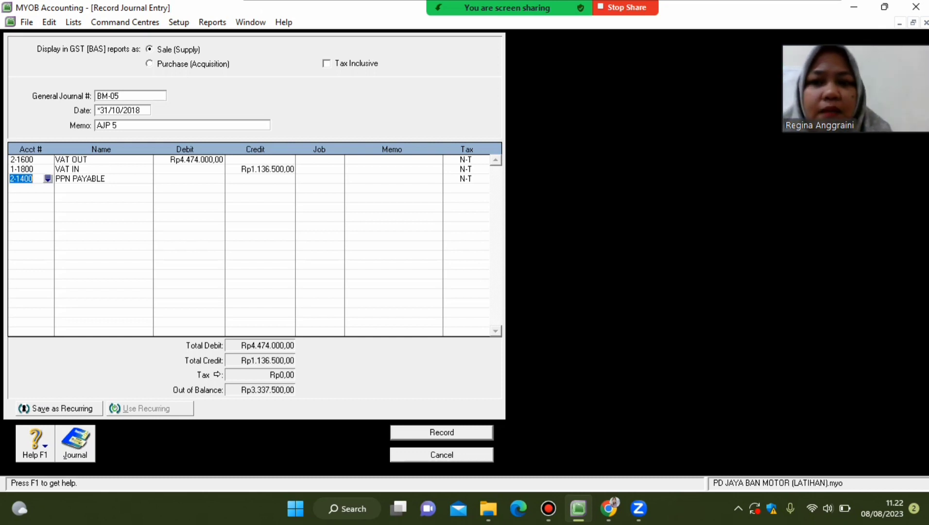
Credit PPN PAYABLE with the remaining Rp3.337.500 and record journal BM-05, returning to the Command Centre
key("Return")
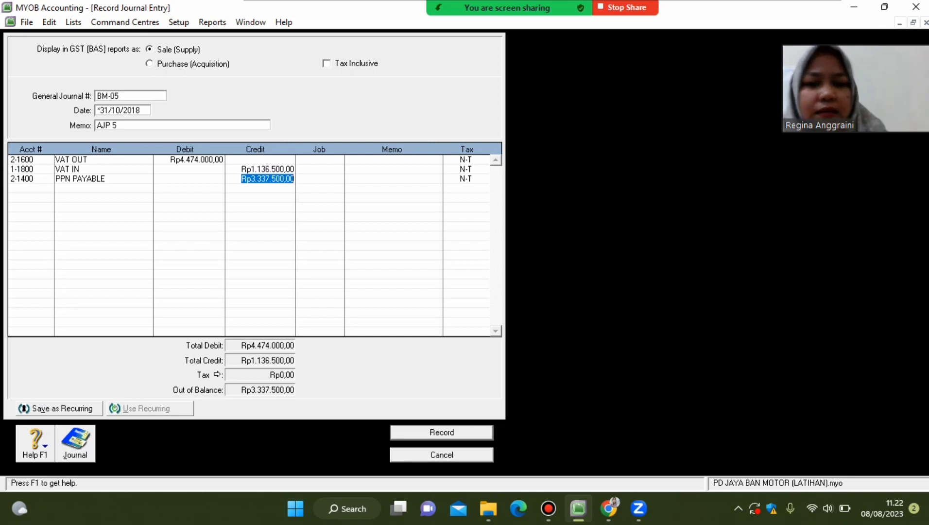
key("Return")
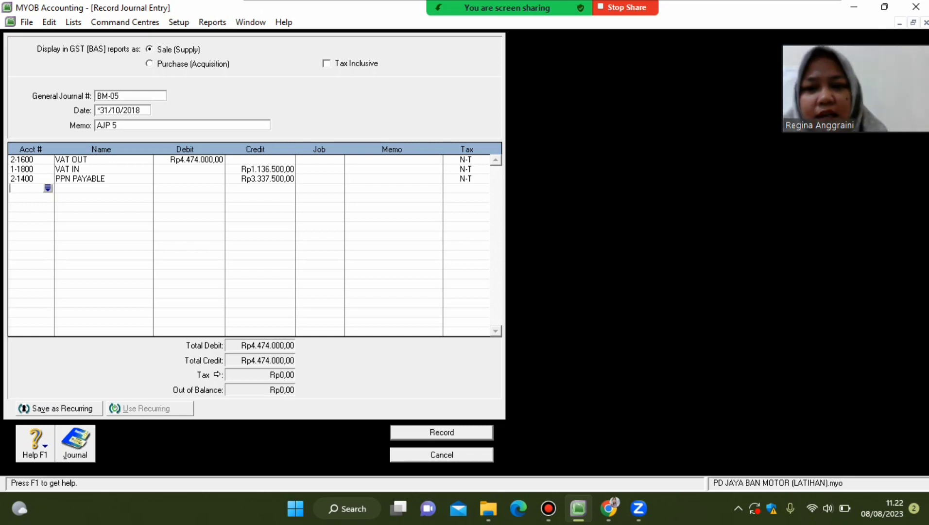
key("ctrl+r")
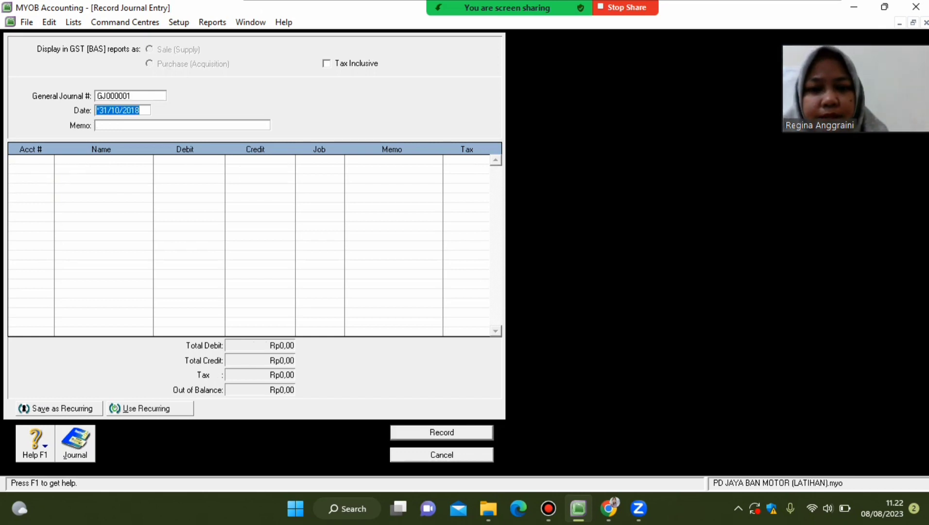
key("Escape")
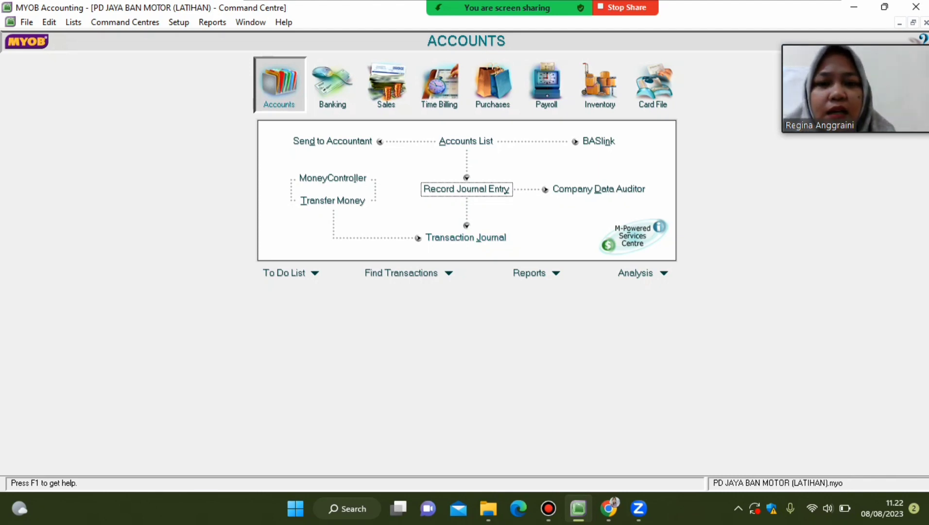
Start a new journal entry numbered BM-06 with the memo AJP 6
left_click(467, 189)
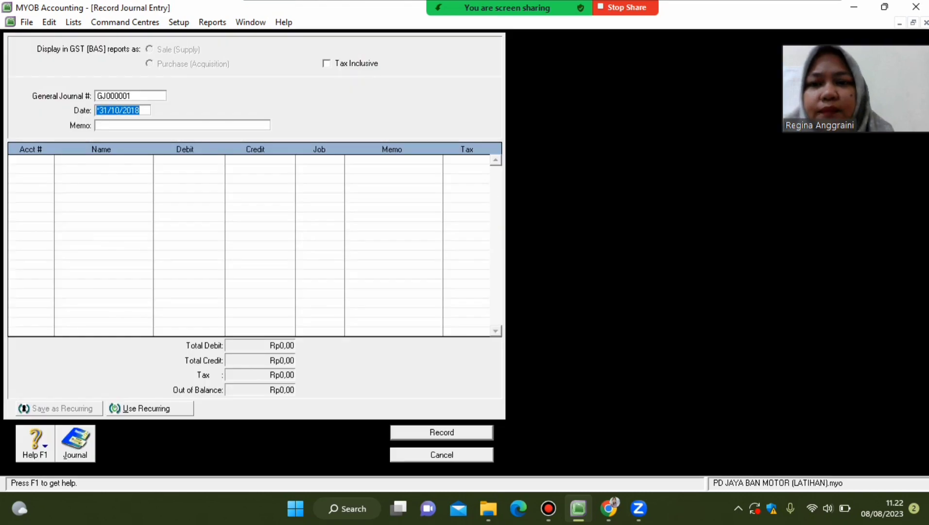
left_click(130, 96)
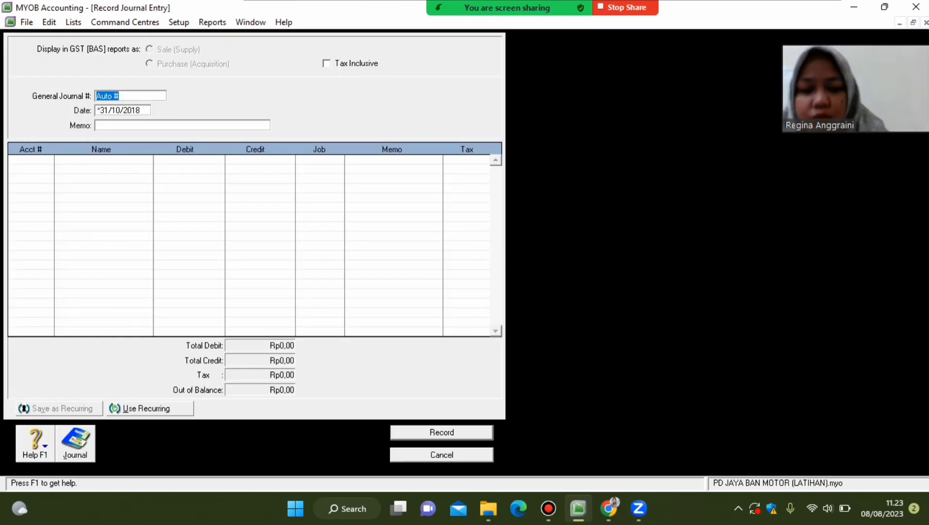
type("BM-06")
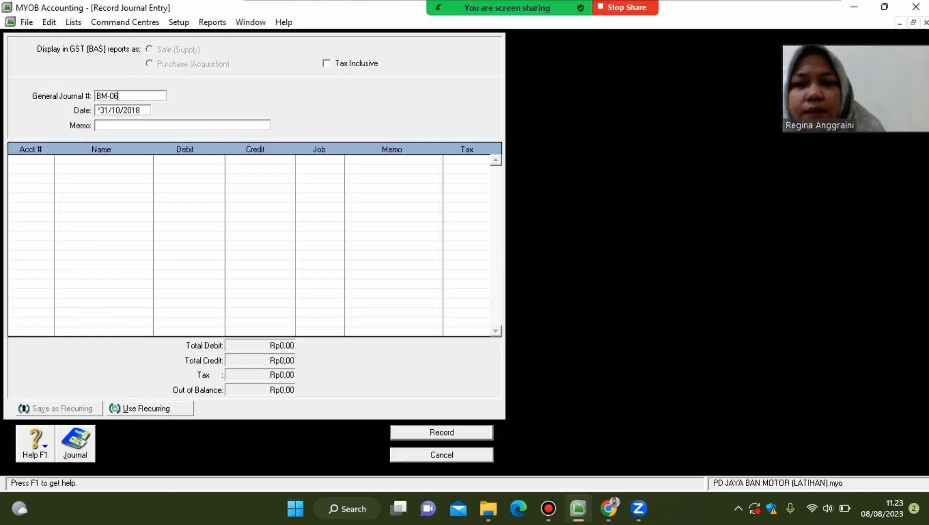
key("Tab")
type("AJP 6")
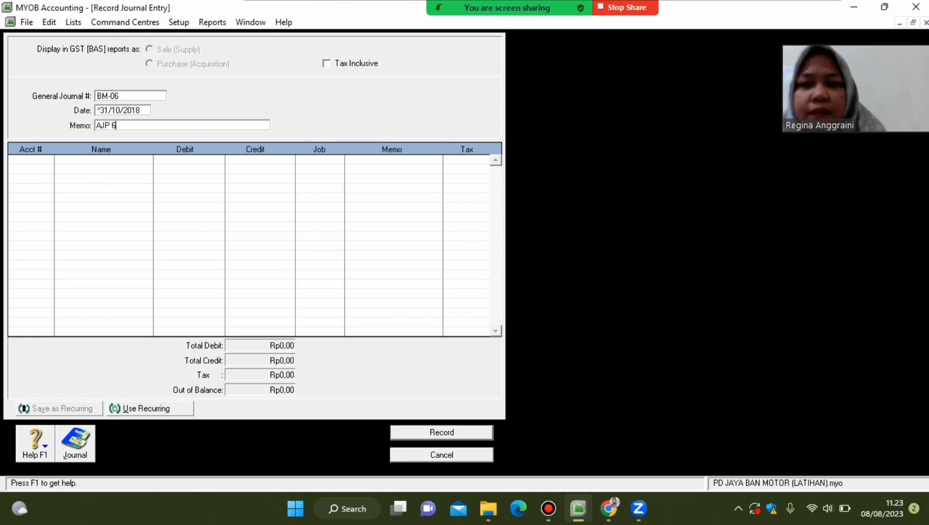
key("Tab")
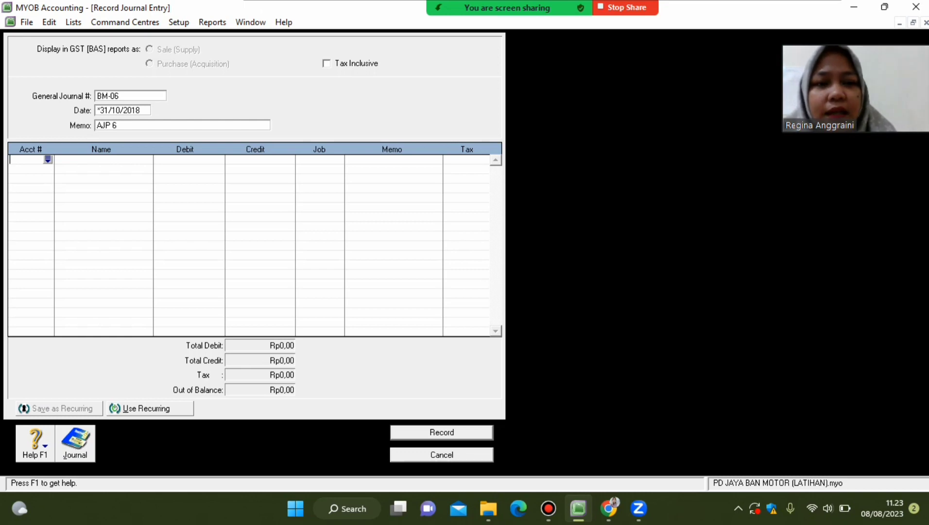
Create the expense detail account 6-9400 named RENT EXPENSE from the journal's account list
key("Tab")
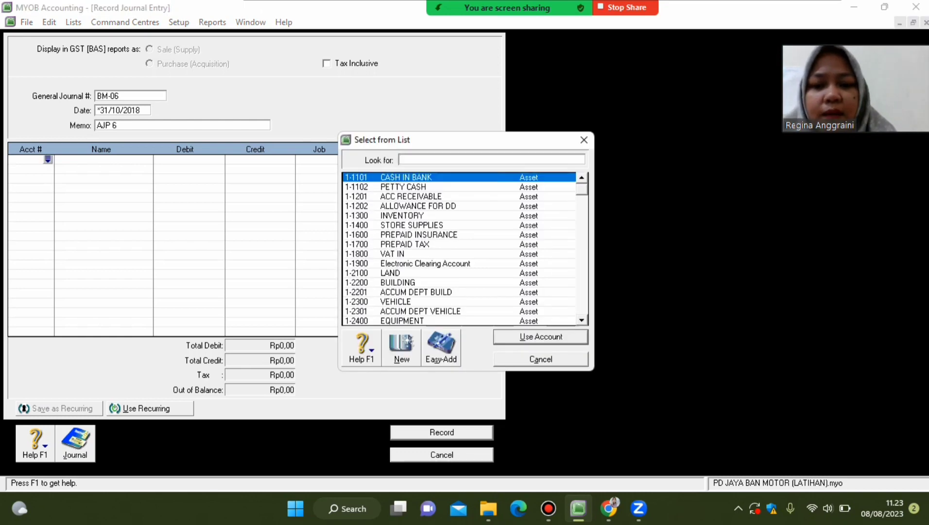
type("6")
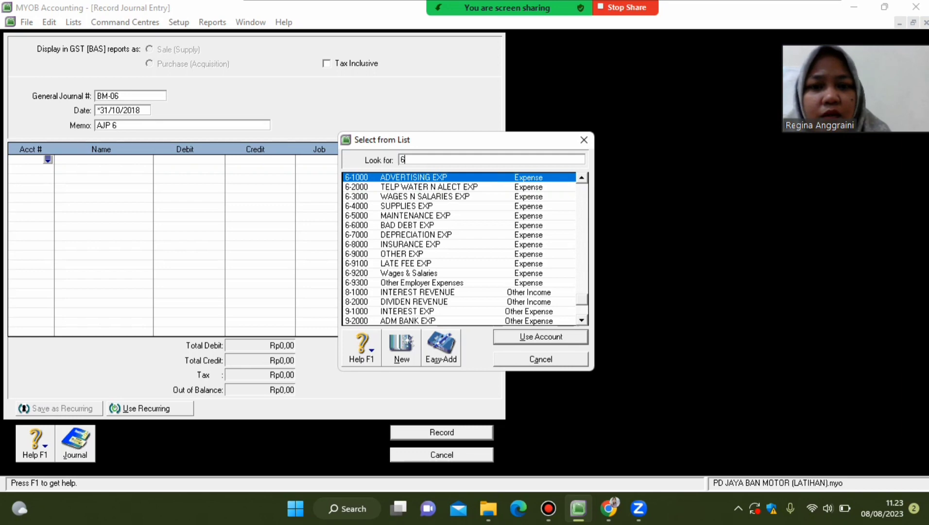
key("alt+n")
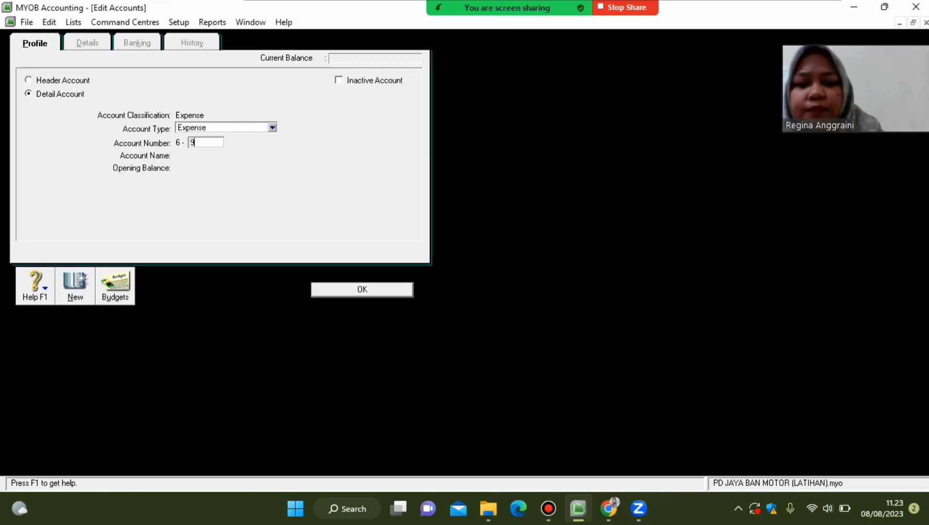
type("400")
key("Tab")
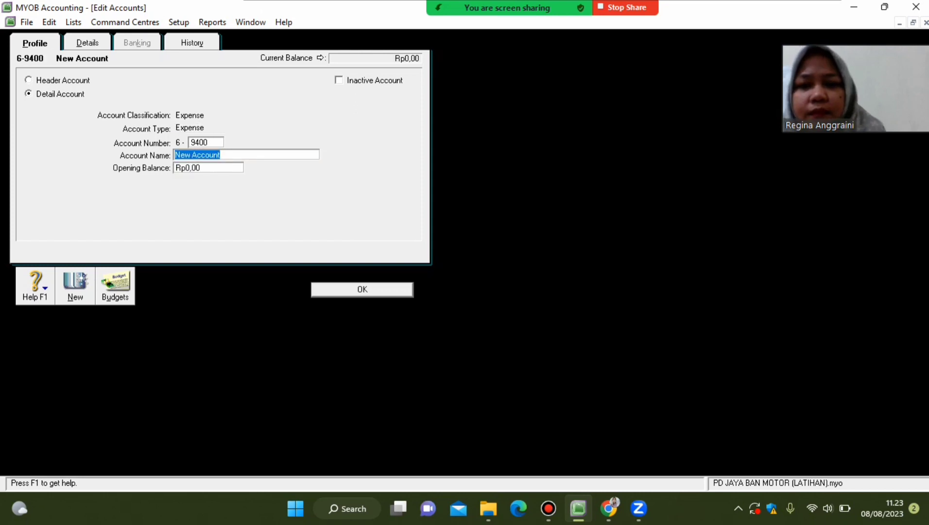
type("RE")
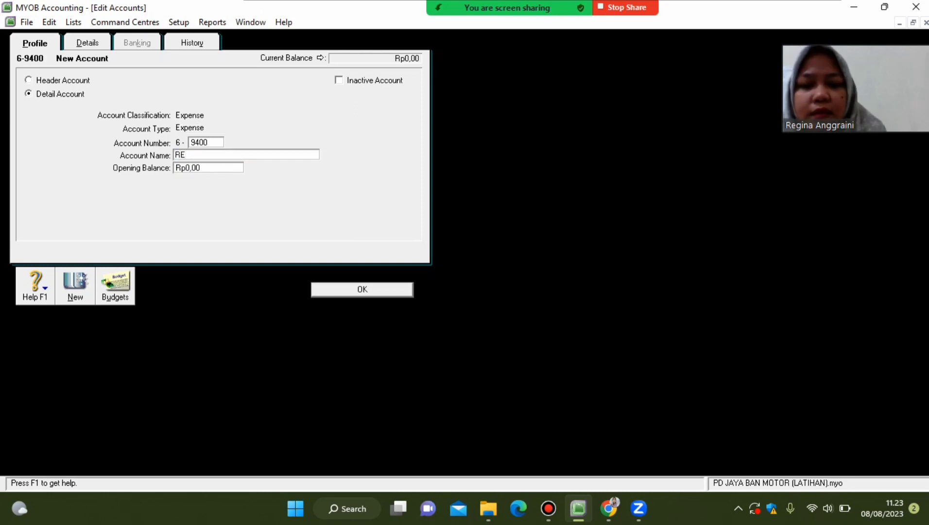
type("NT EXPENSE")
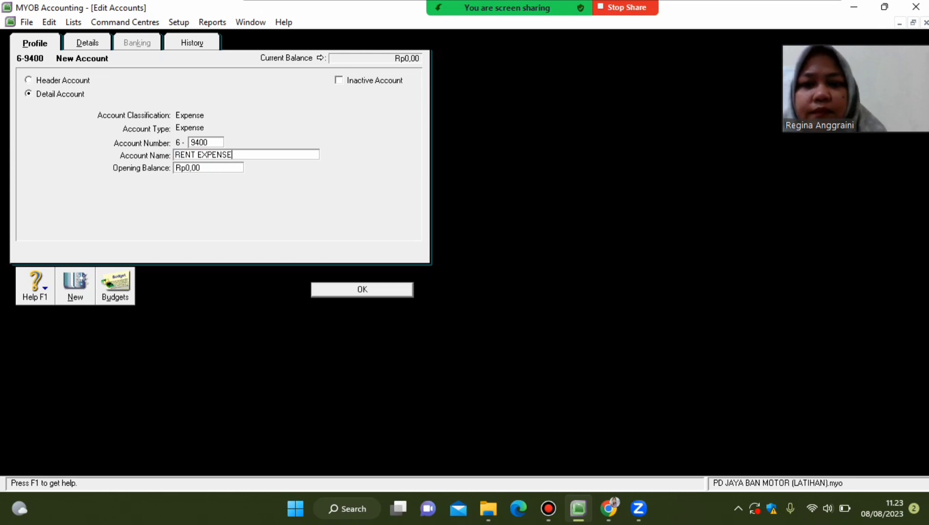
key("Return")
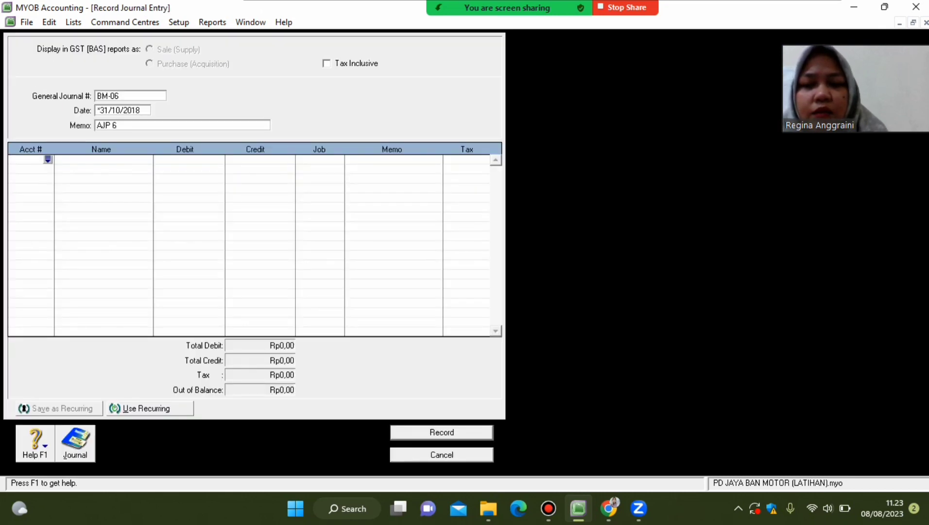
Add account 6-9400 RENT EXPENSE as the first line of journal BM-06 with a debit of Rp800.000
key("Tab")
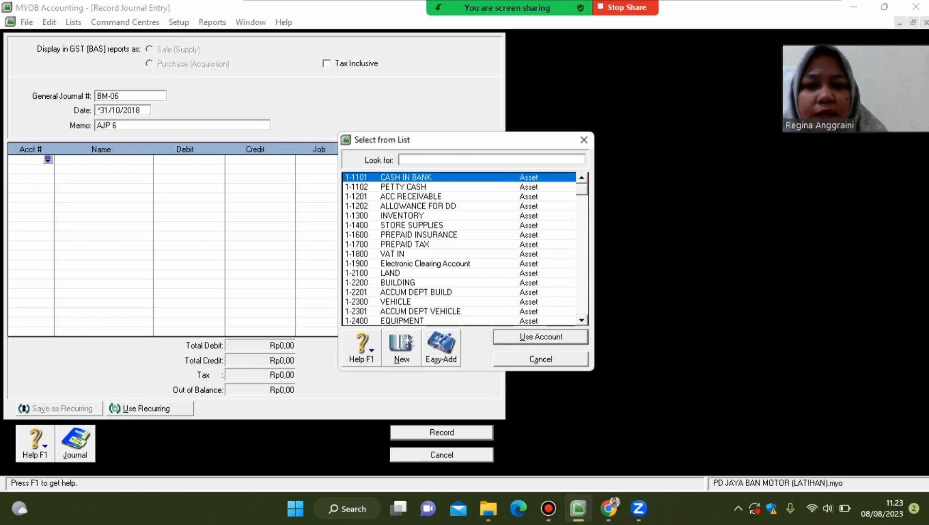
type("6")
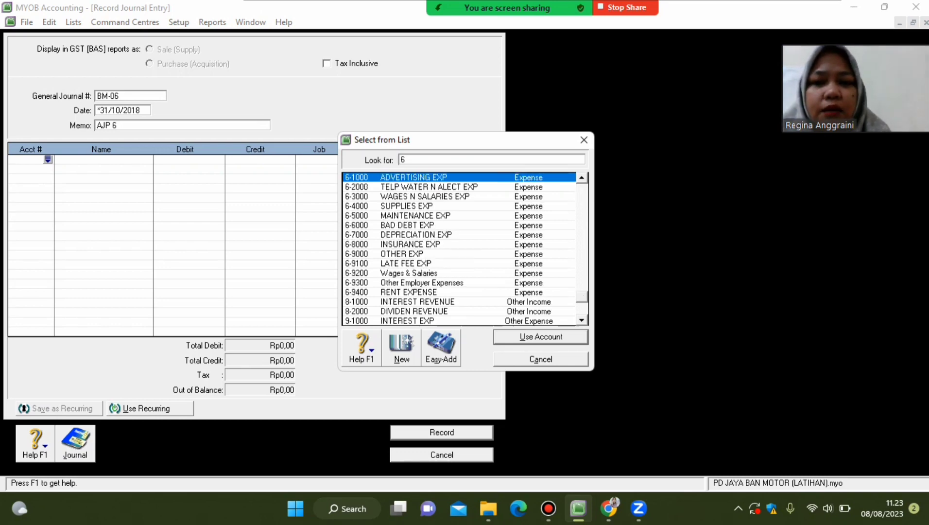
type("-9400")
key("Return")
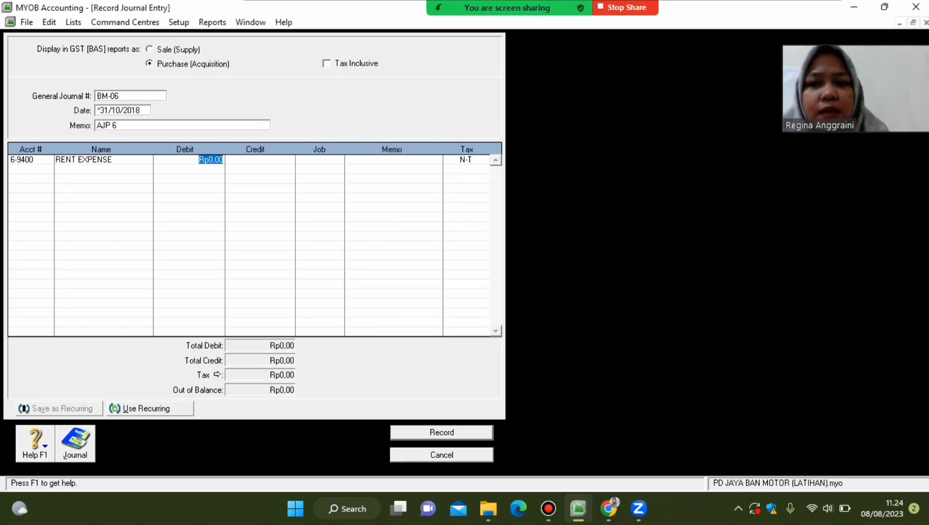
type("800000")
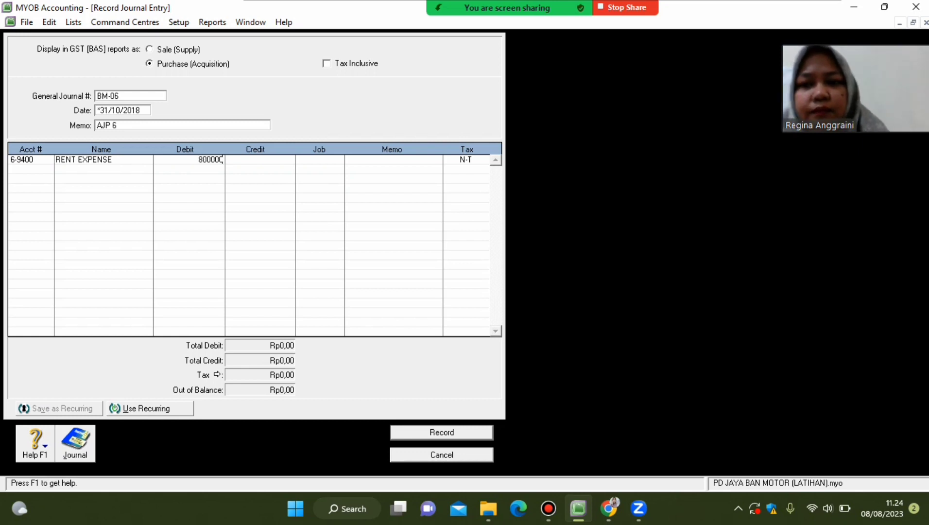
key("Return")
key("Return")
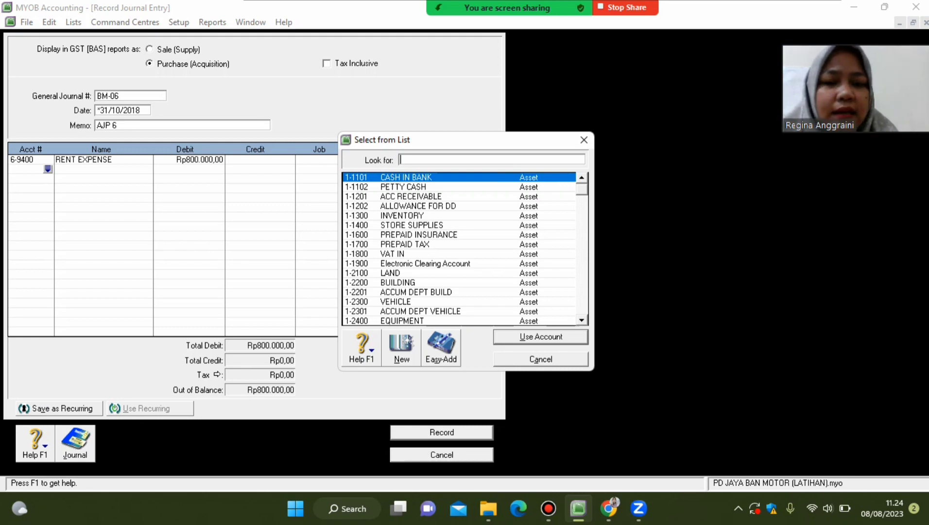
left_click(401, 348)
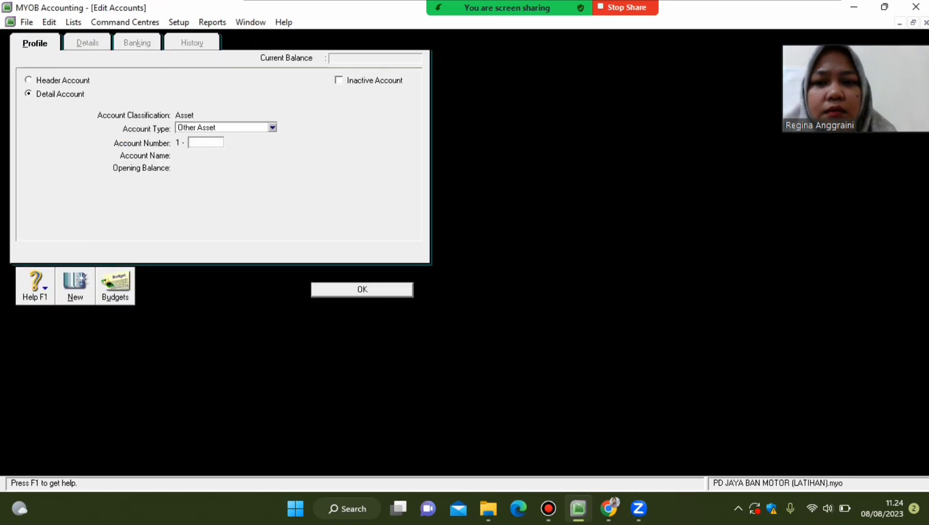
key("Return")
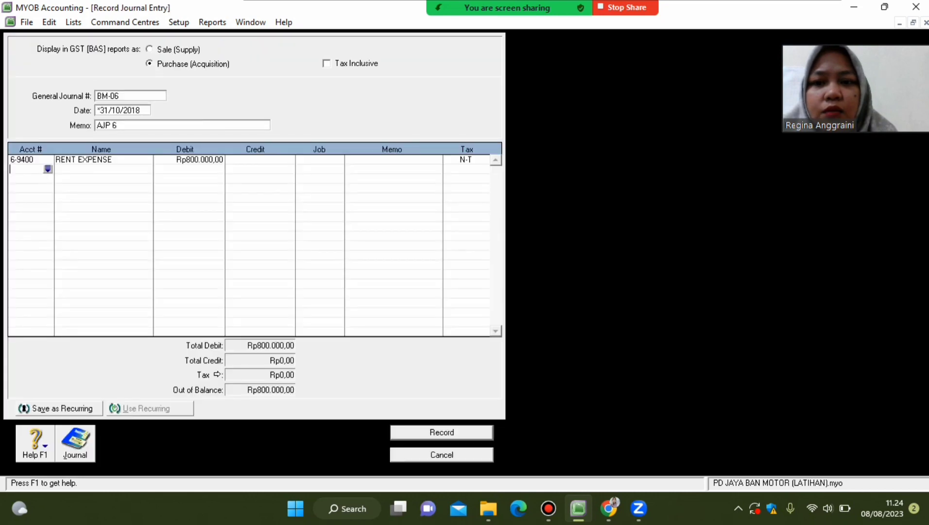
Create the Other Asset detail account 1-1910 named PREPAID RENT from the journal's account list
left_click(48, 168)
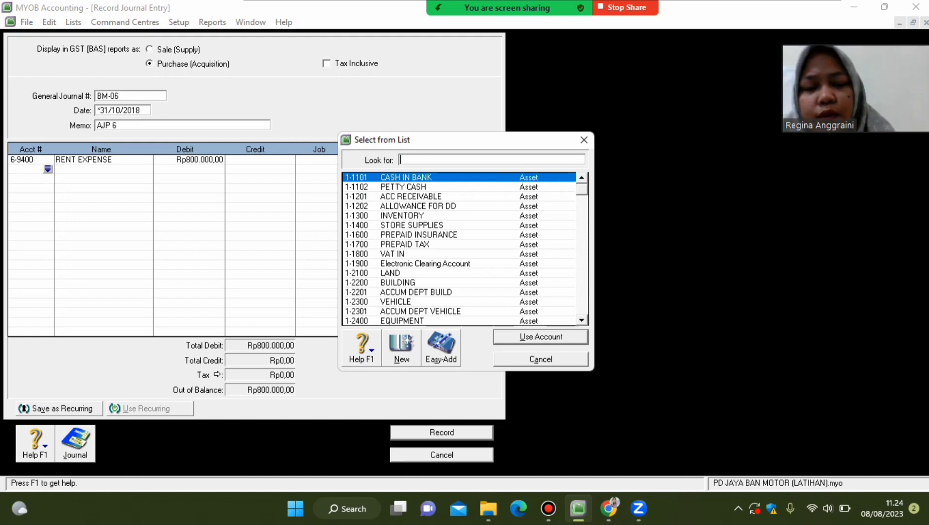
key("alt+n")
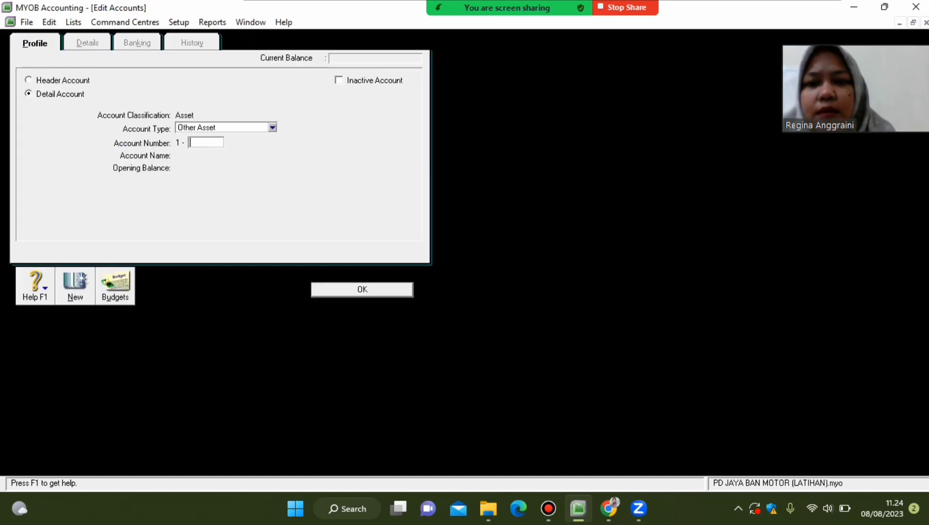
type("19")
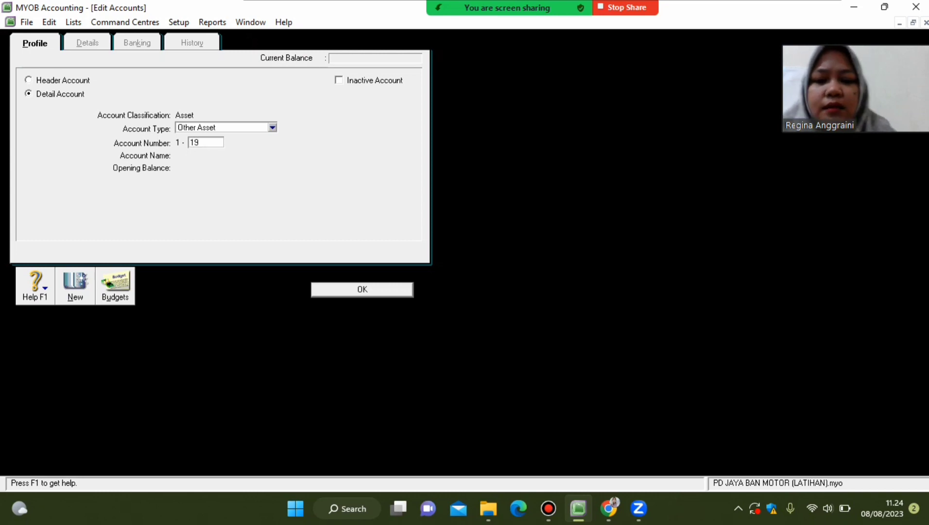
type("10")
key("Tab")
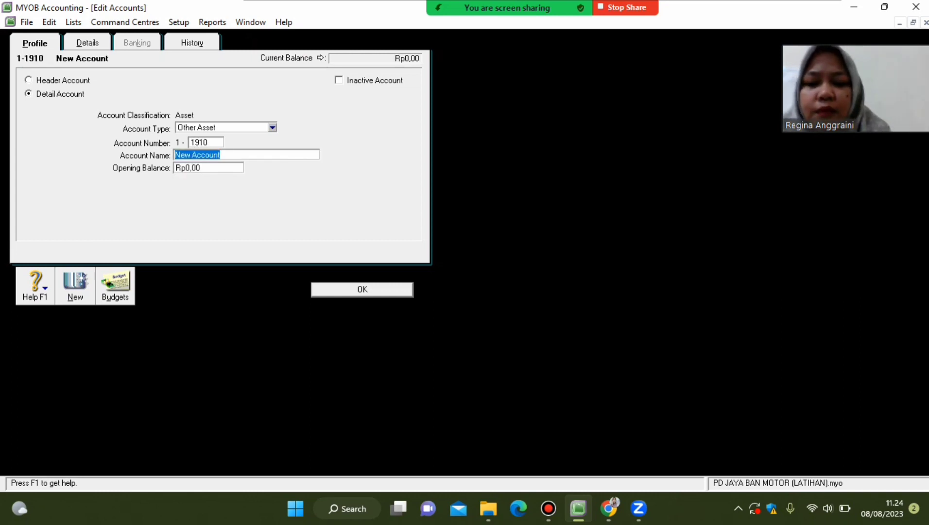
type("PREPAI")
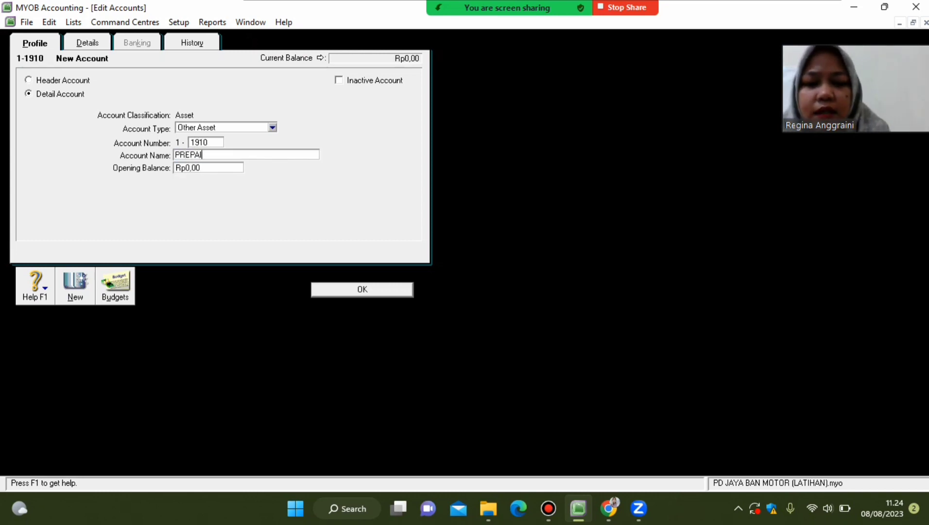
type("D RENT")
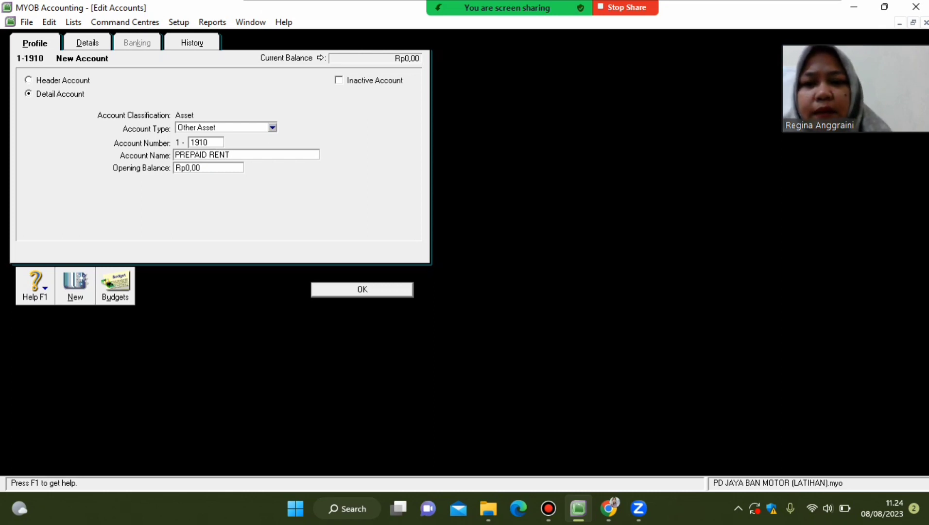
key("Return")
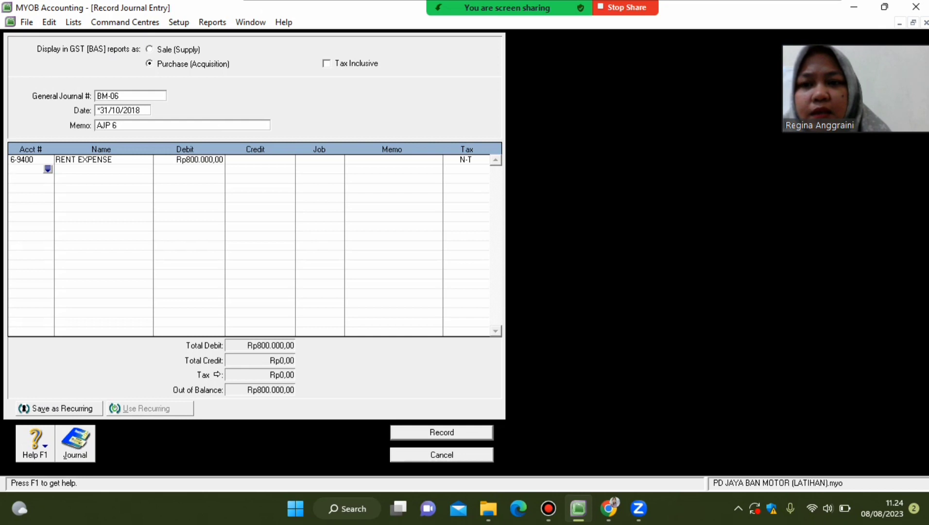
Credit account 1-1910 PREPAID RENT with Rp800.000 and record journal BM-06, returning to the Command Centre
key("Tab")
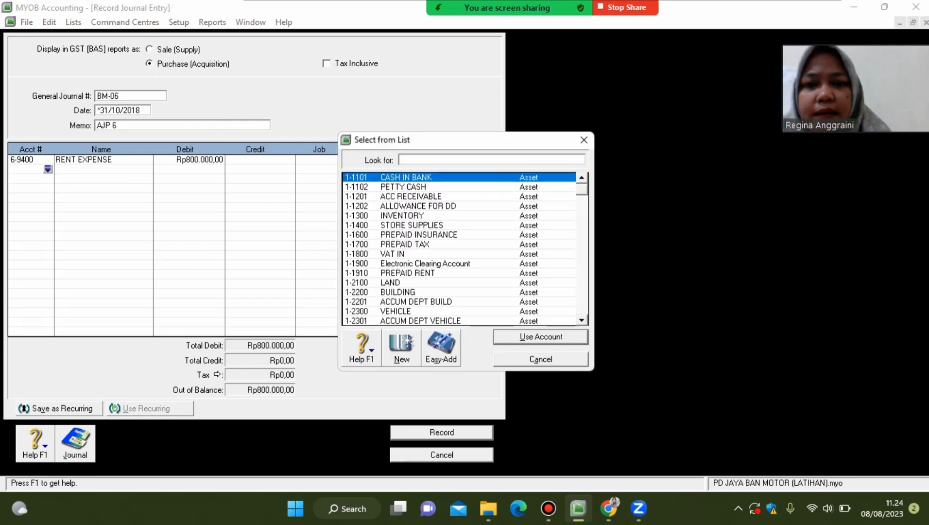
type("1910")
key("Return")
key("Tab")
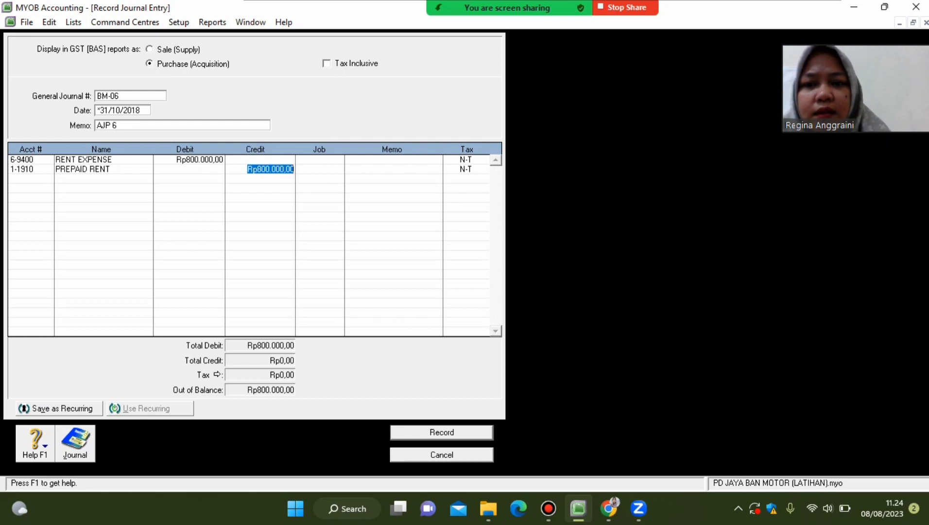
key("Return")
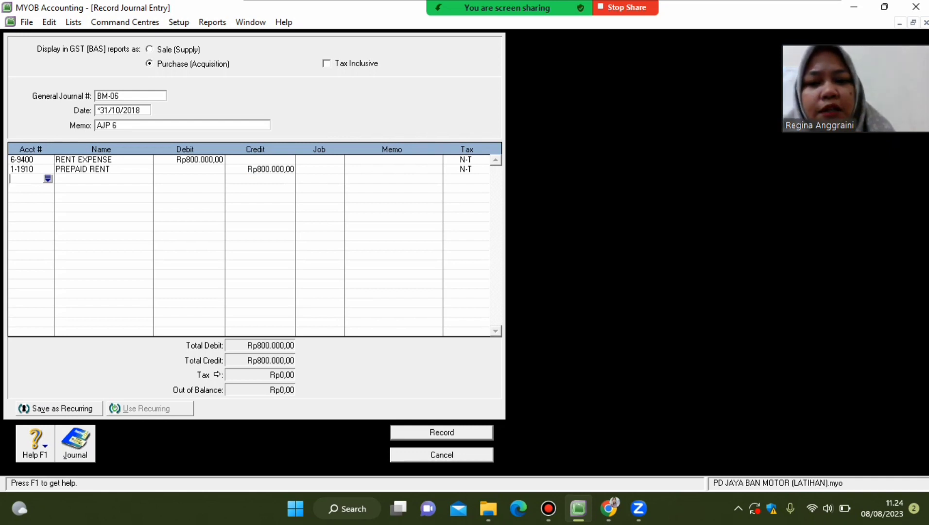
key("Return")
key("Escape")
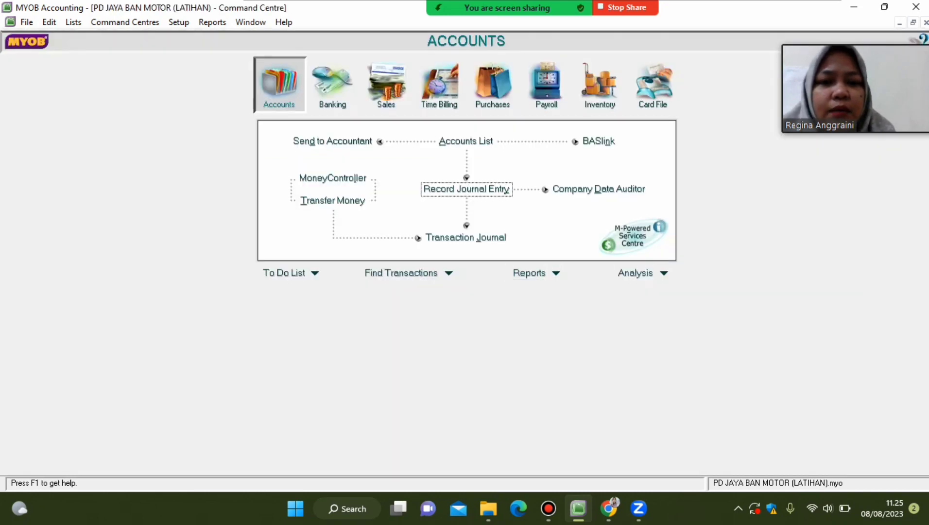
Display the Trial Balance report for October 2018 and review its account balances through to the totals
left_click(529, 272)
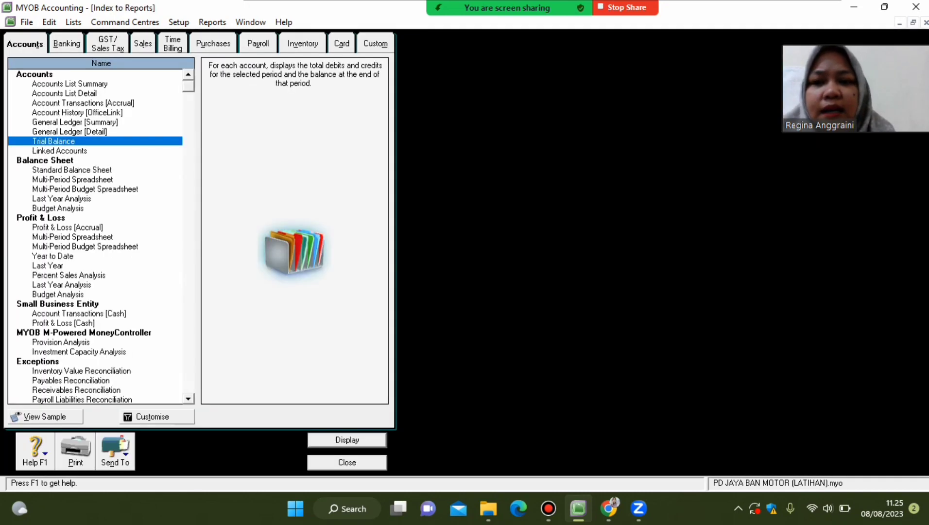
key("Escape")
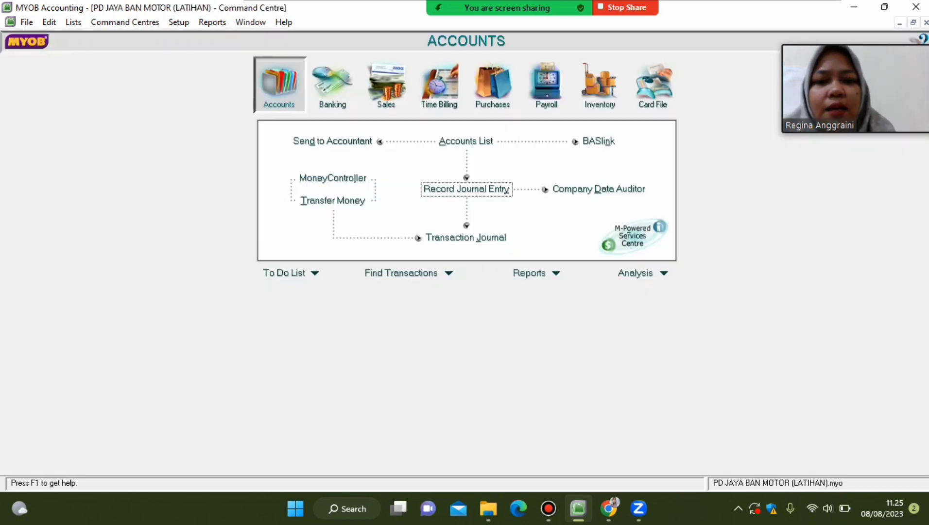
left_click(556, 272)
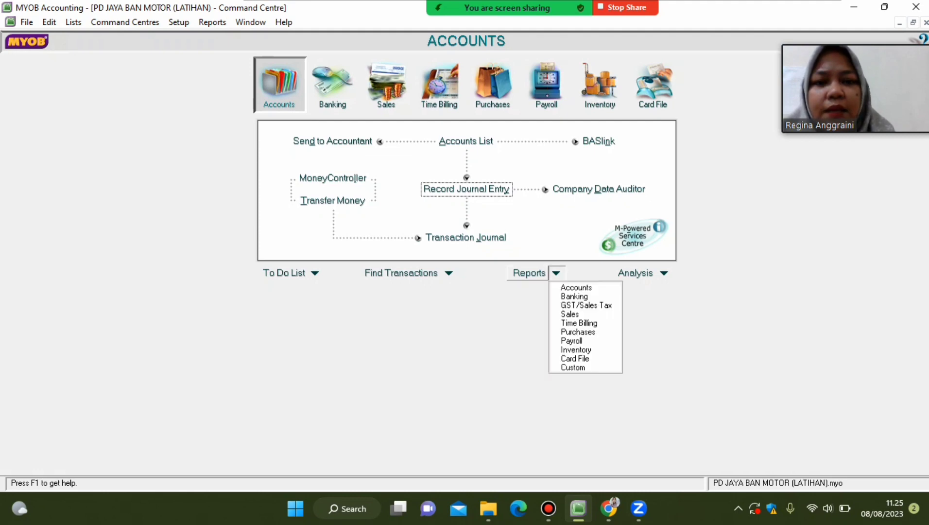
left_click(576, 288)
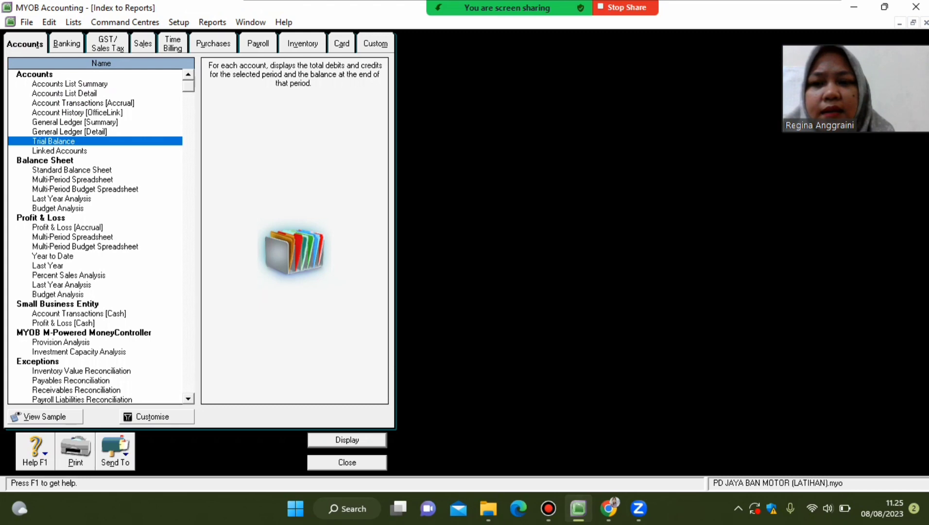
left_click(347, 440)
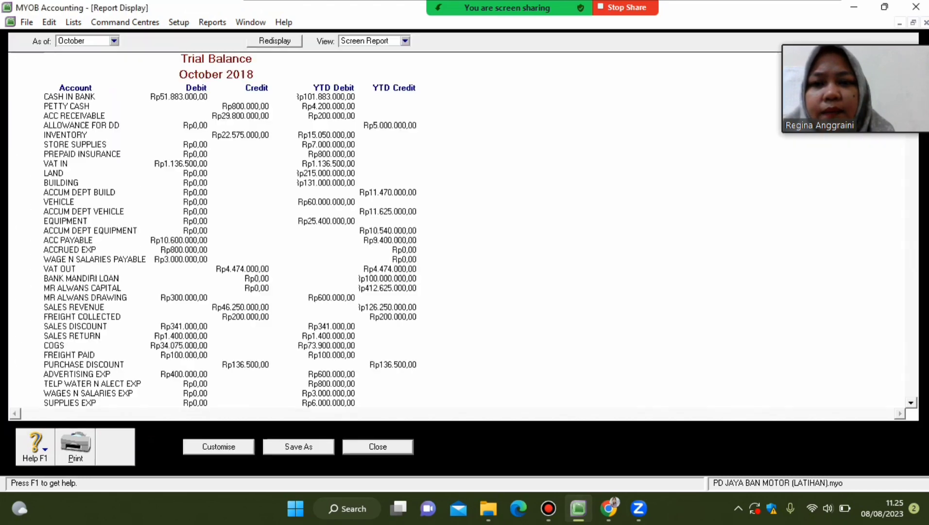
scroll(461, 250, "down", 3)
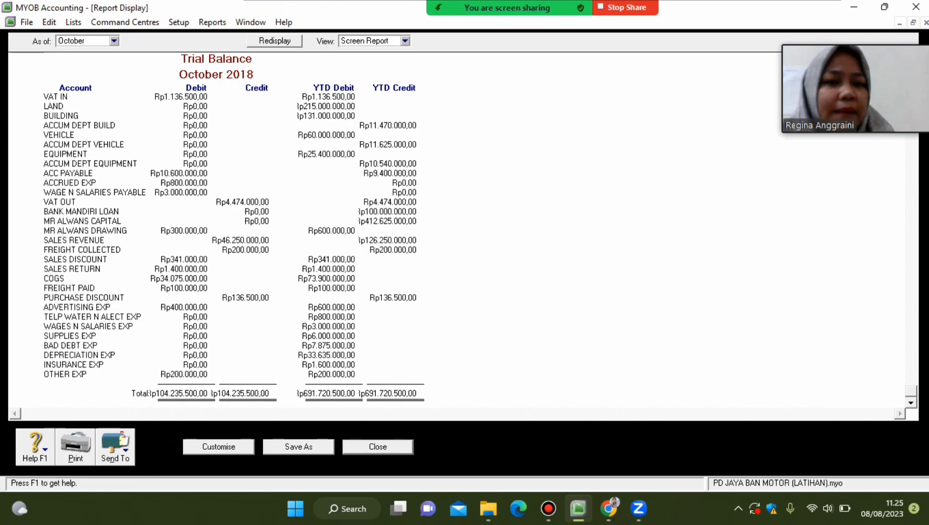
scroll(228, 243, "up", 3)
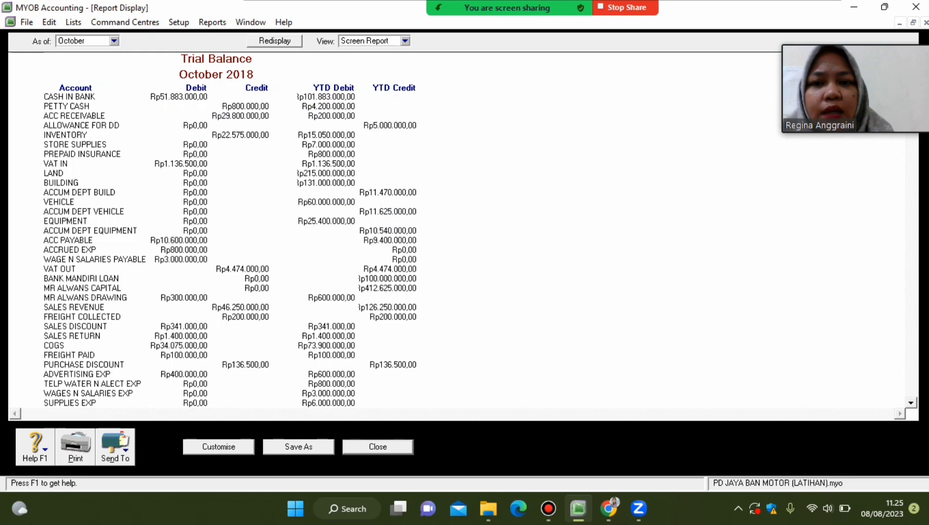
Switch the Trial Balance to the 13th Period, review its accounts and totals, and return to the Command Centre
left_click(113, 41)
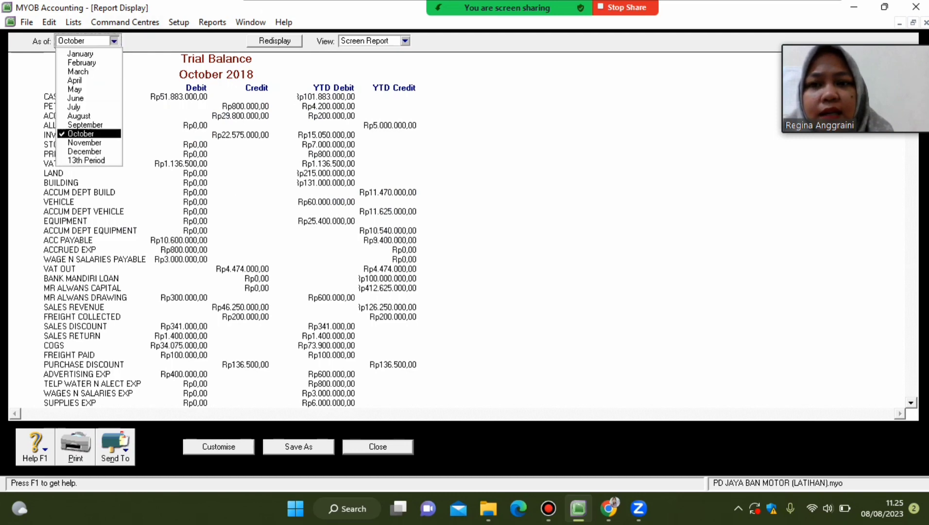
left_click(90, 161)
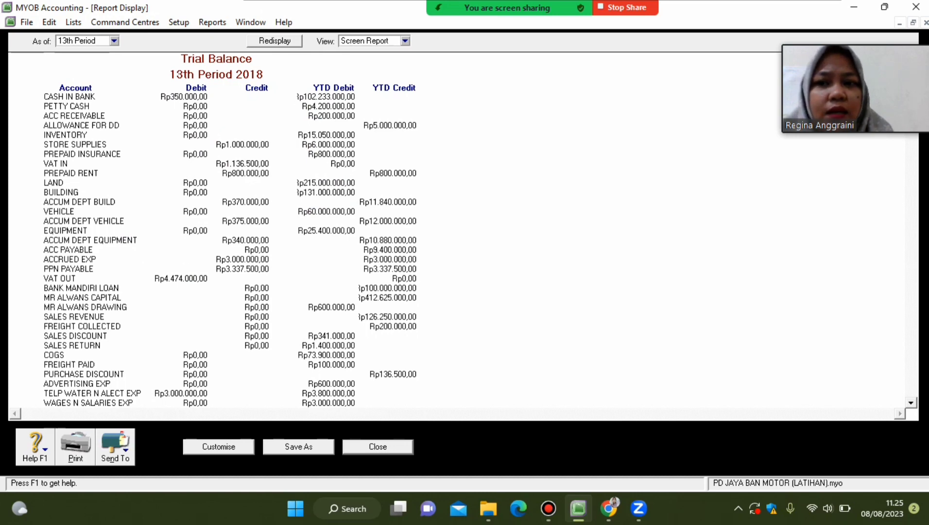
scroll(233, 250, "down", 4)
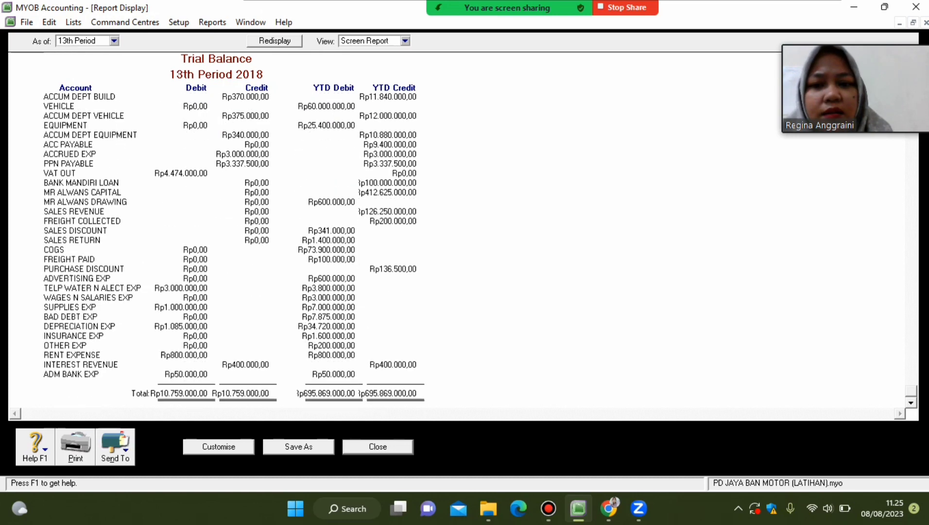
scroll(233, 250, "up", 4)
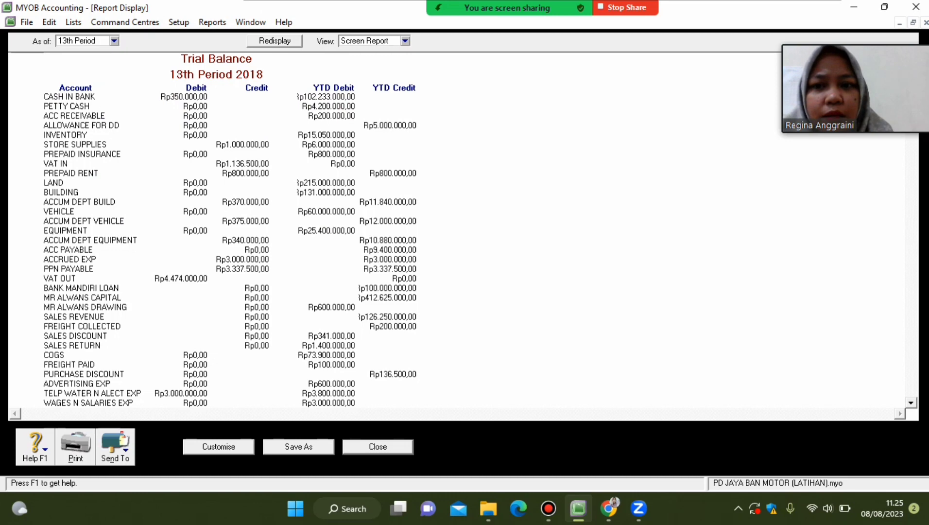
scroll(233, 251, "down", 4)
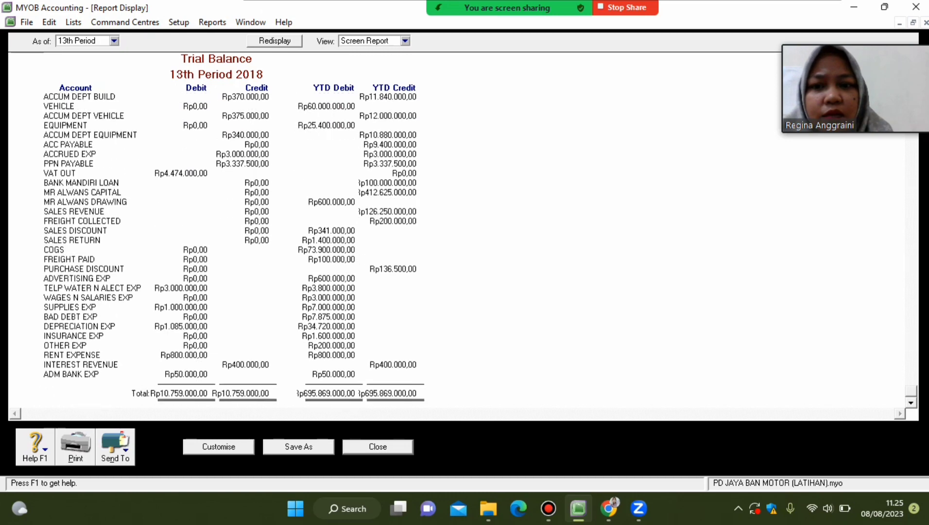
scroll(233, 250, "up", 4)
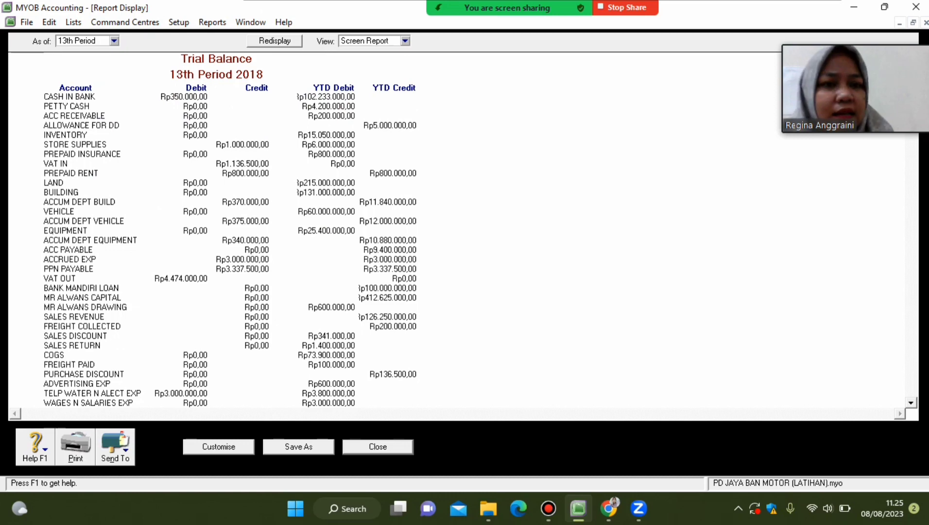
scroll(233, 250, "down", 4)
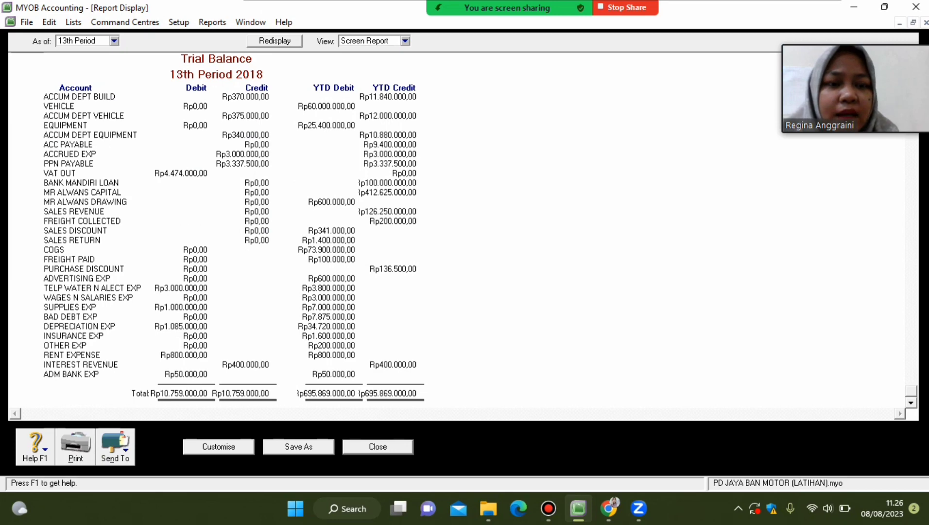
key("Escape")
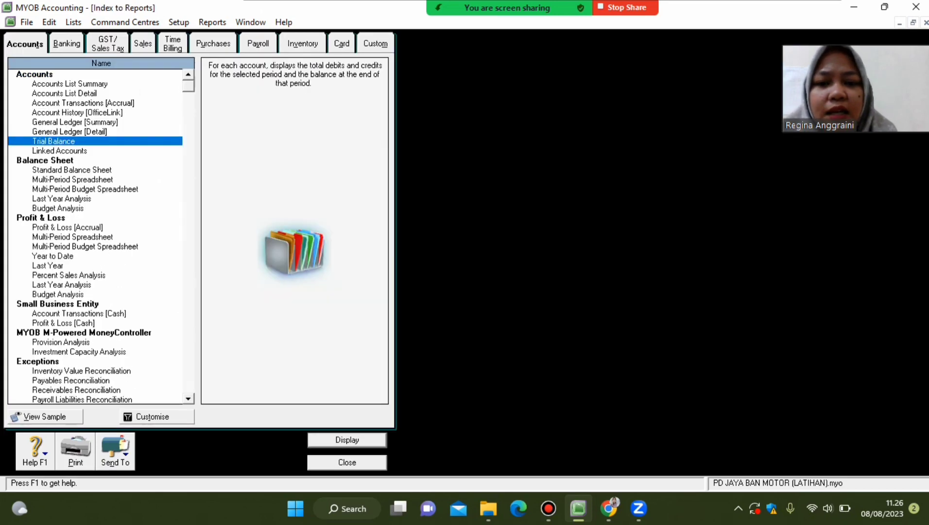
key("Escape")
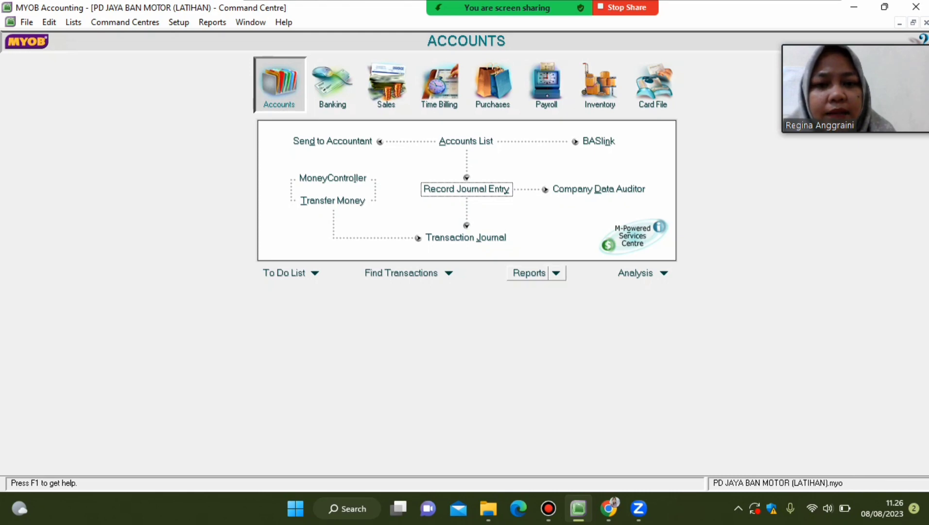
Display the Profit & Loss [Accrual] report from January through the 13th Period of 2018 and review it down to net profit
left_click(528, 273)
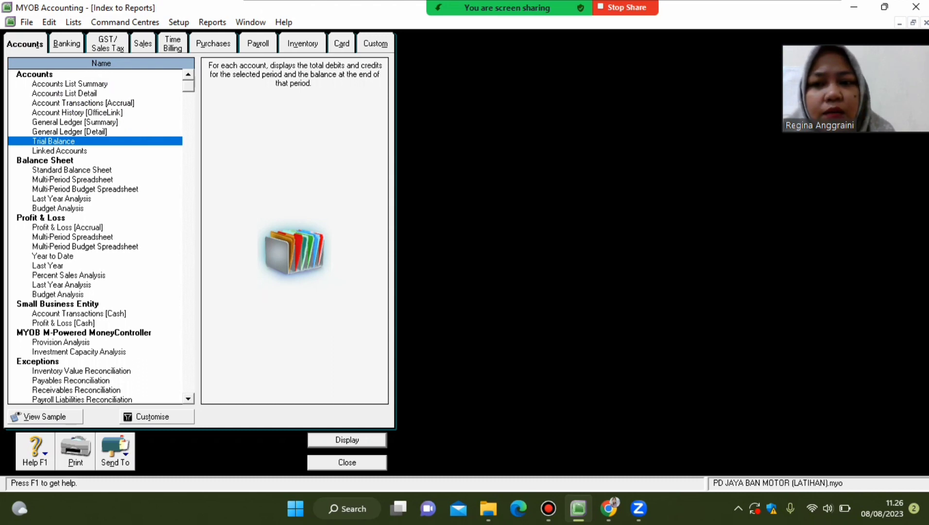
double_click(67, 226)
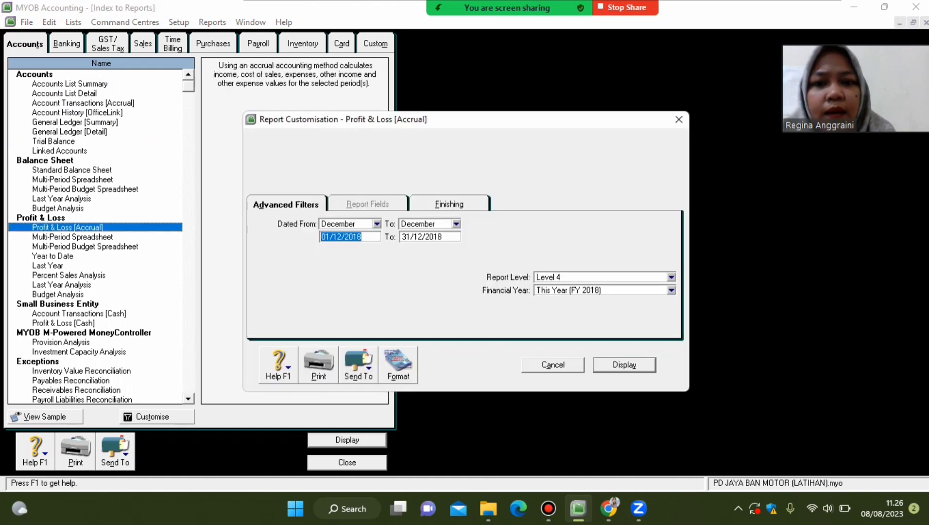
left_click(377, 223)
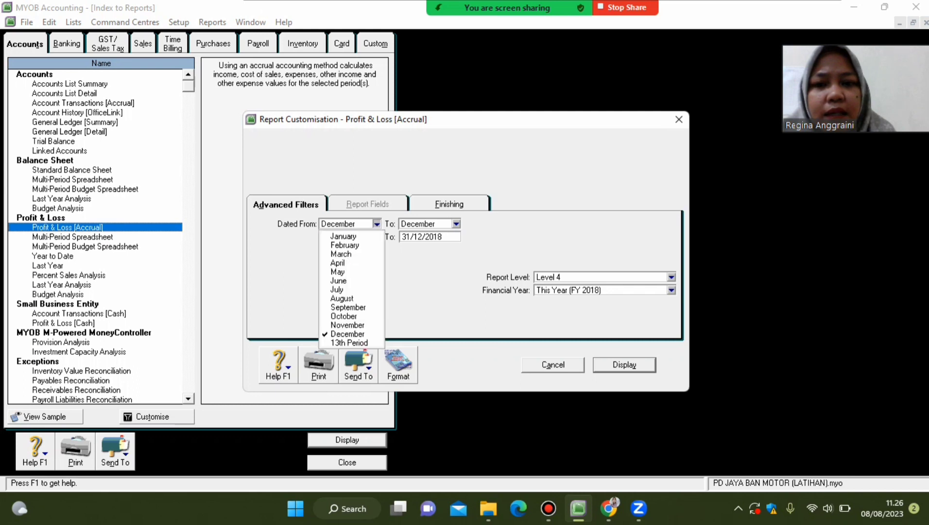
key("Return")
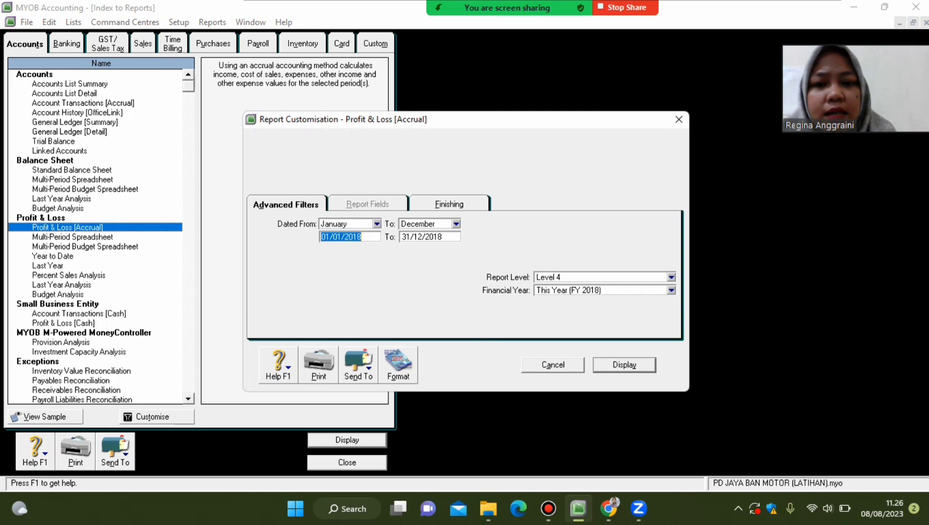
left_click(456, 223)
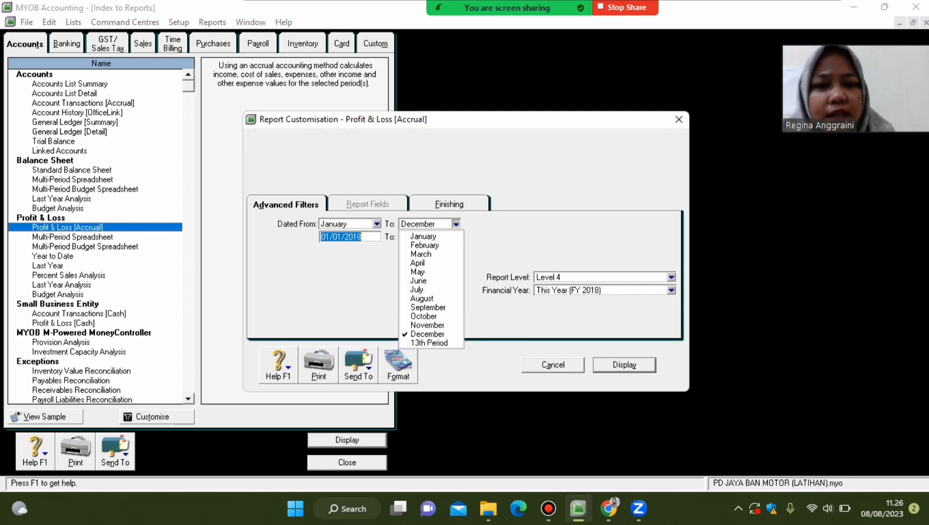
left_click(431, 343)
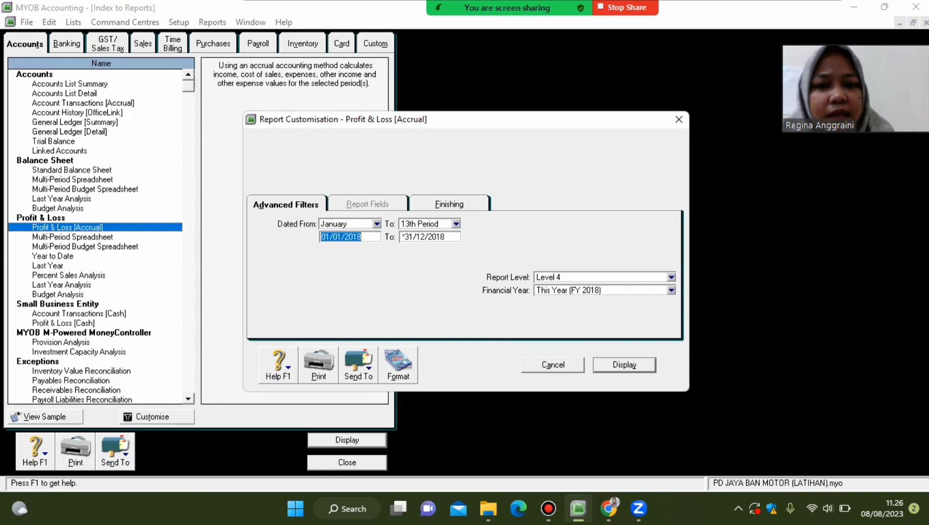
left_click(624, 365)
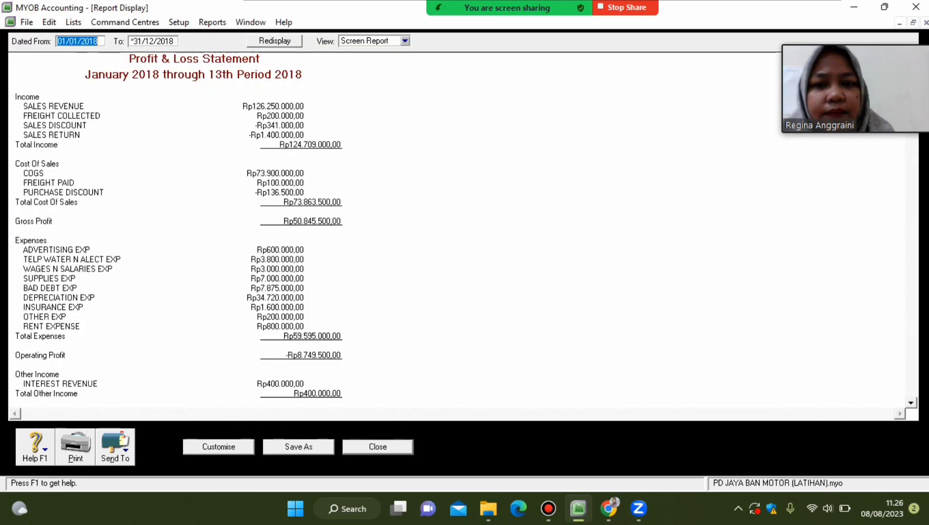
scroll(457, 228, "down", 2)
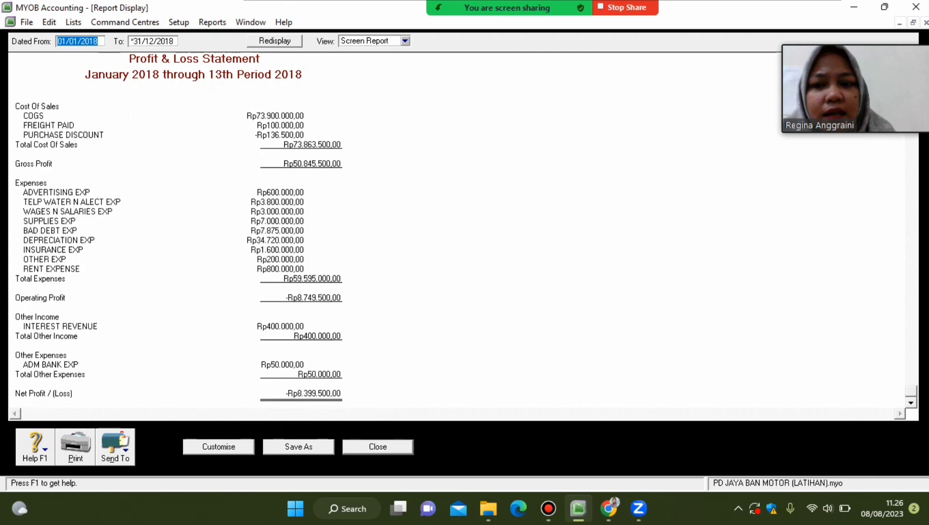
Recheck the income section of the Profit & Loss Statement and close the report, returning to the Index to Reports
scroll(467, 250, "up", 2)
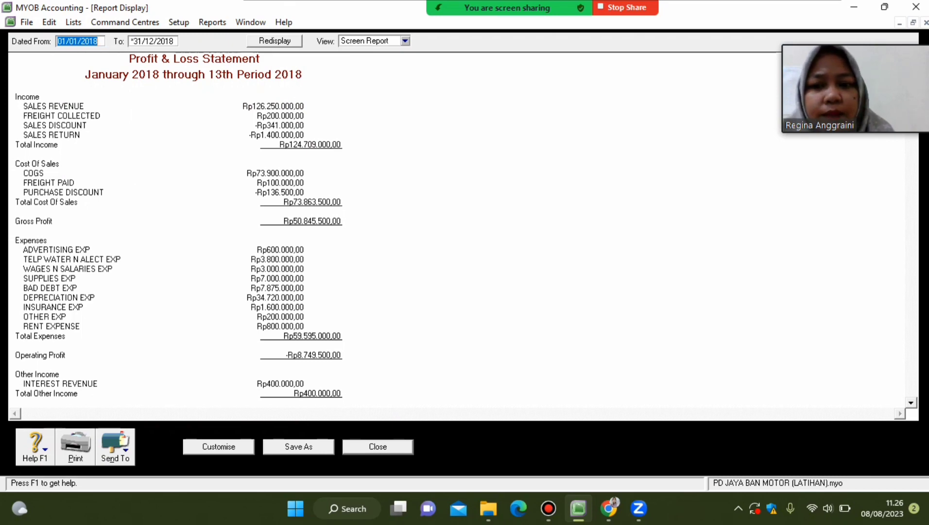
key("Escape")
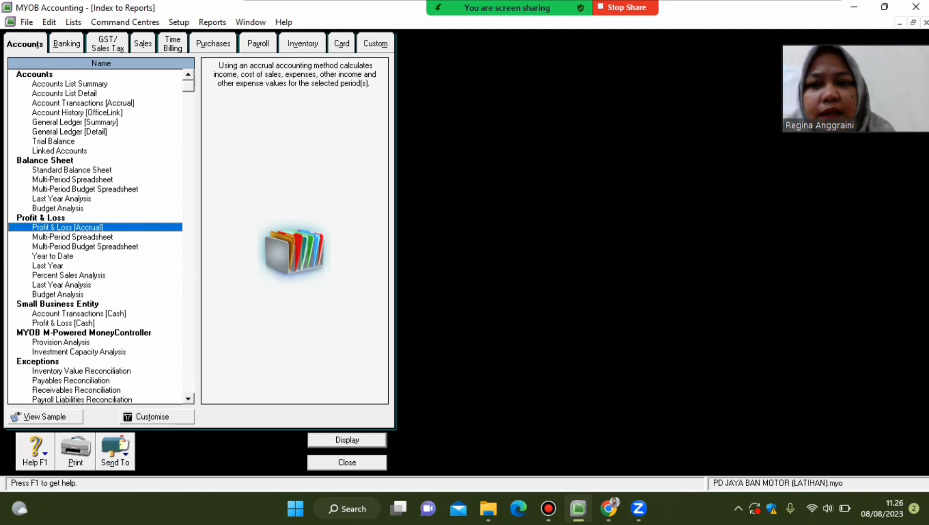
Display the Standard Balance Sheet as of the 13th Period of 2018, review its assets, liabilities and equity, and close it
double_click(71, 169)
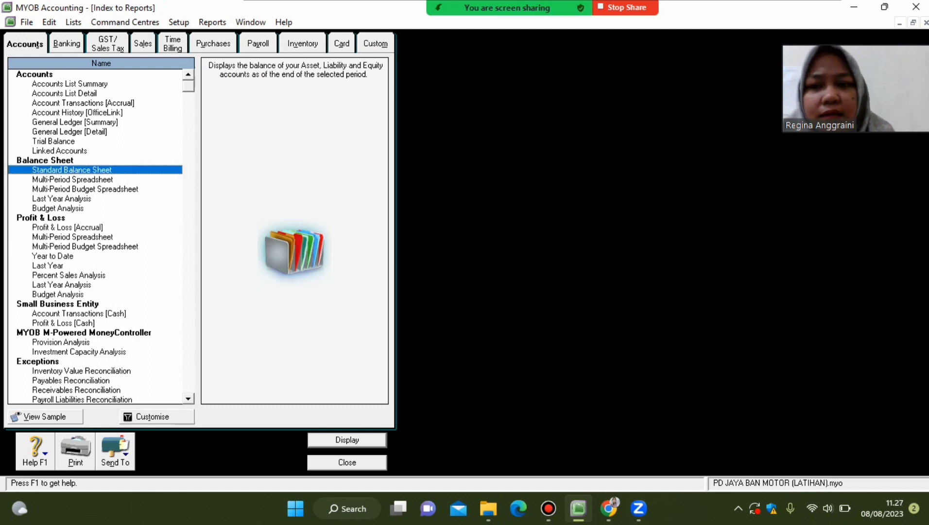
left_click(624, 365)
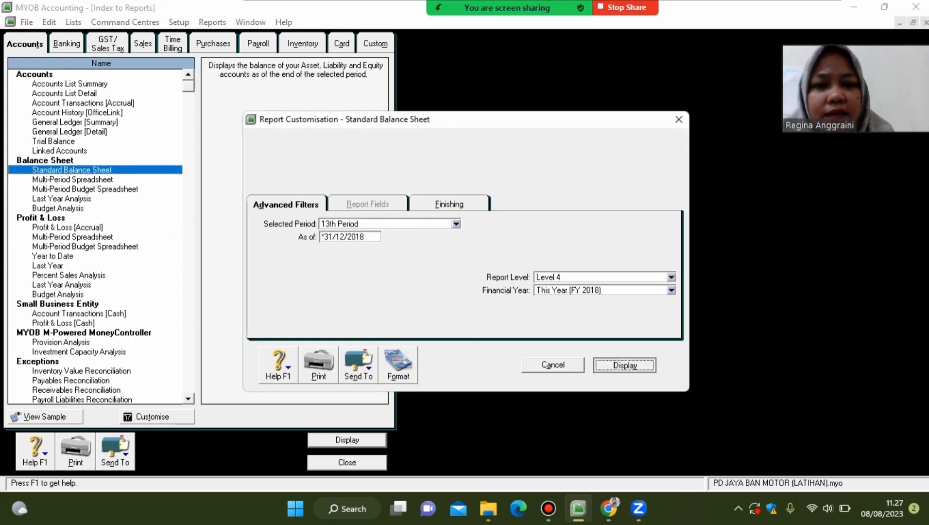
scroll(463, 243, "down", 1)
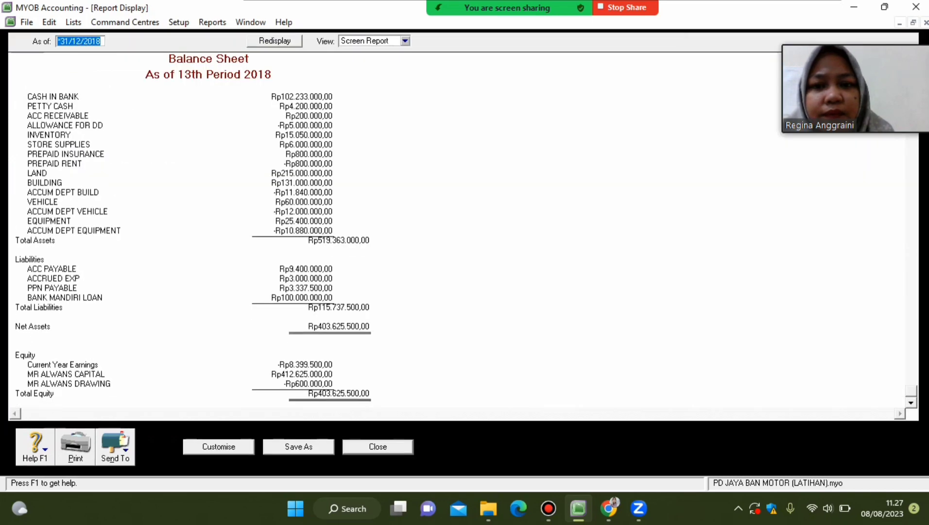
scroll(463, 243, "up", 1)
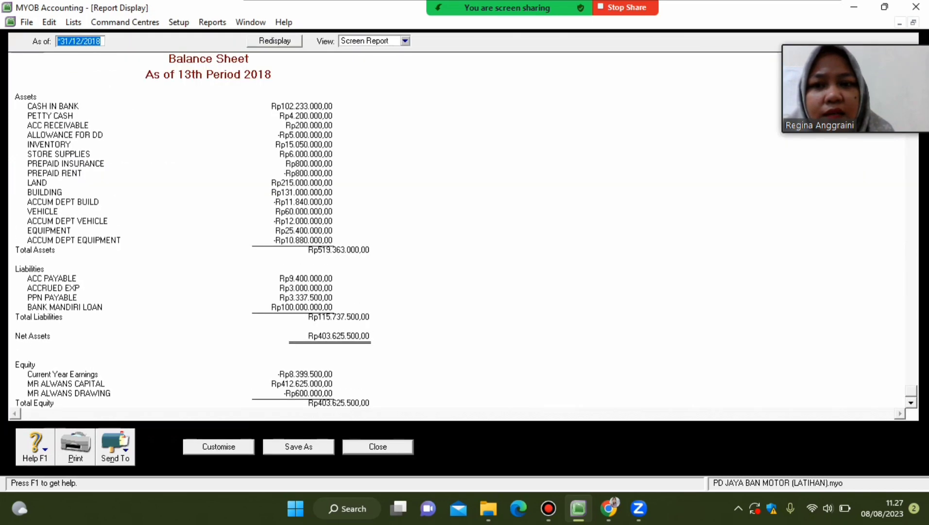
scroll(463, 242, "down", 1)
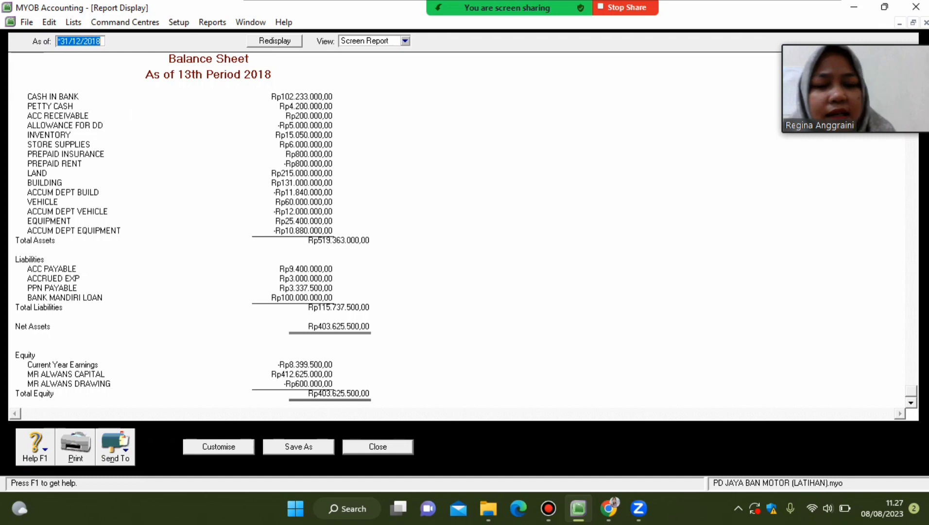
left_click(378, 447)
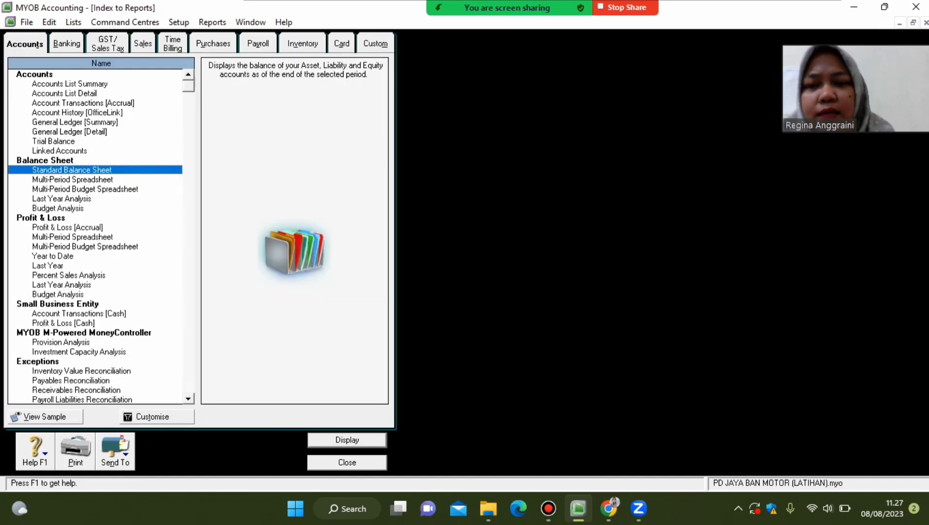
Display the Statement of Cash Flow from January through the 13th Period of 2018, review it down to the ending cash, and close it
left_click(66, 43)
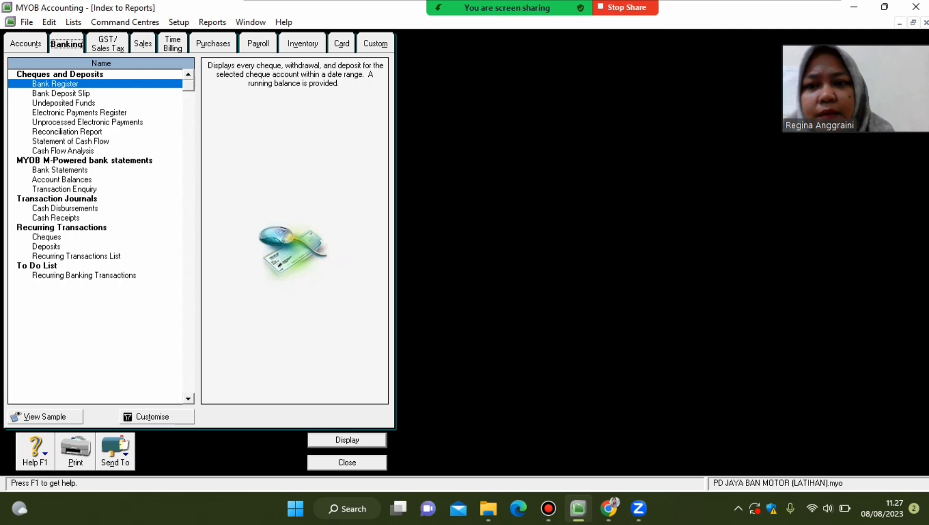
double_click(71, 142)
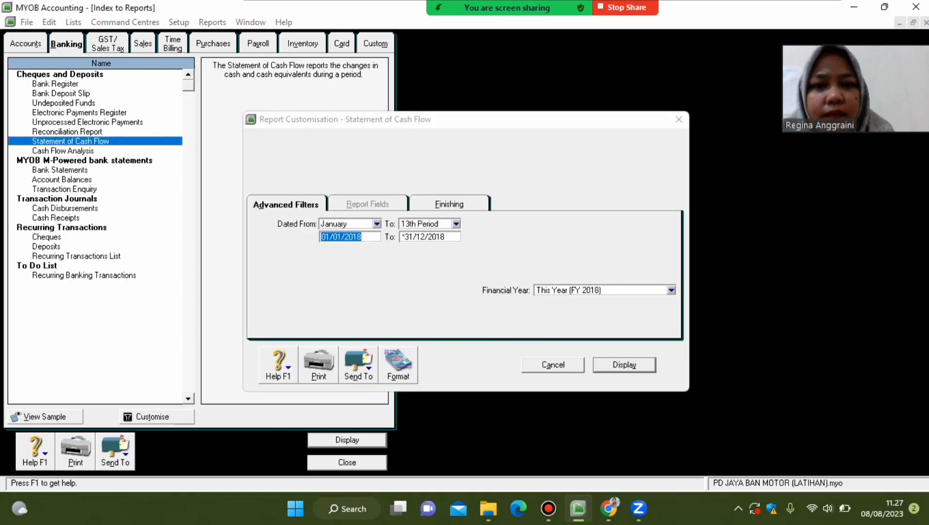
key("Return")
scroll(467, 250, "down", 1)
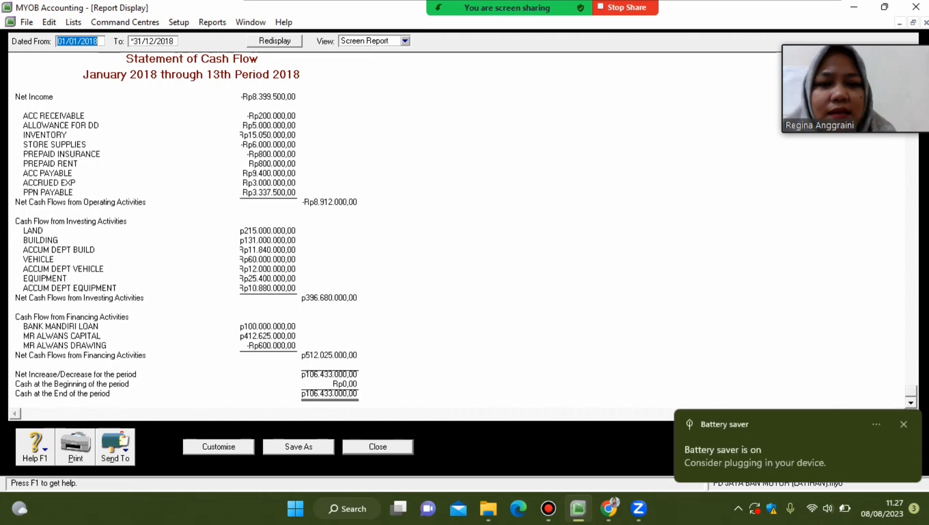
key("Escape")
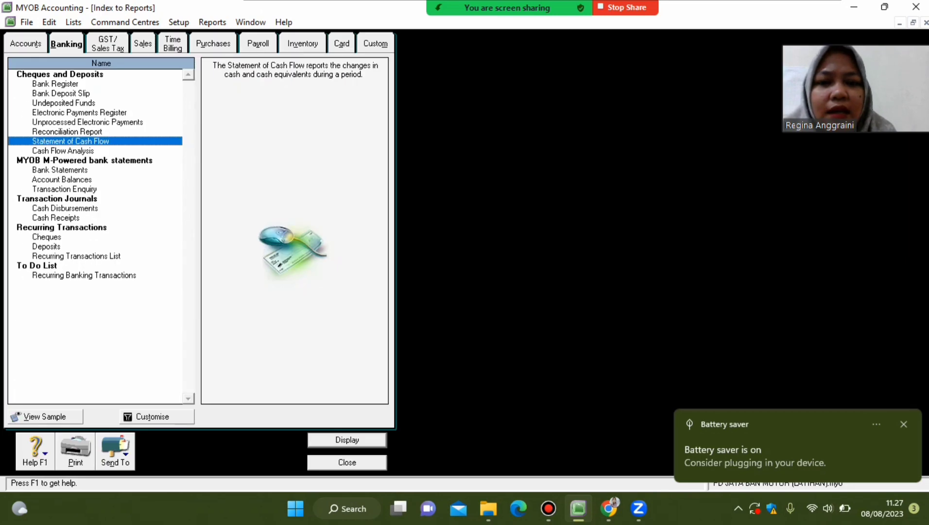